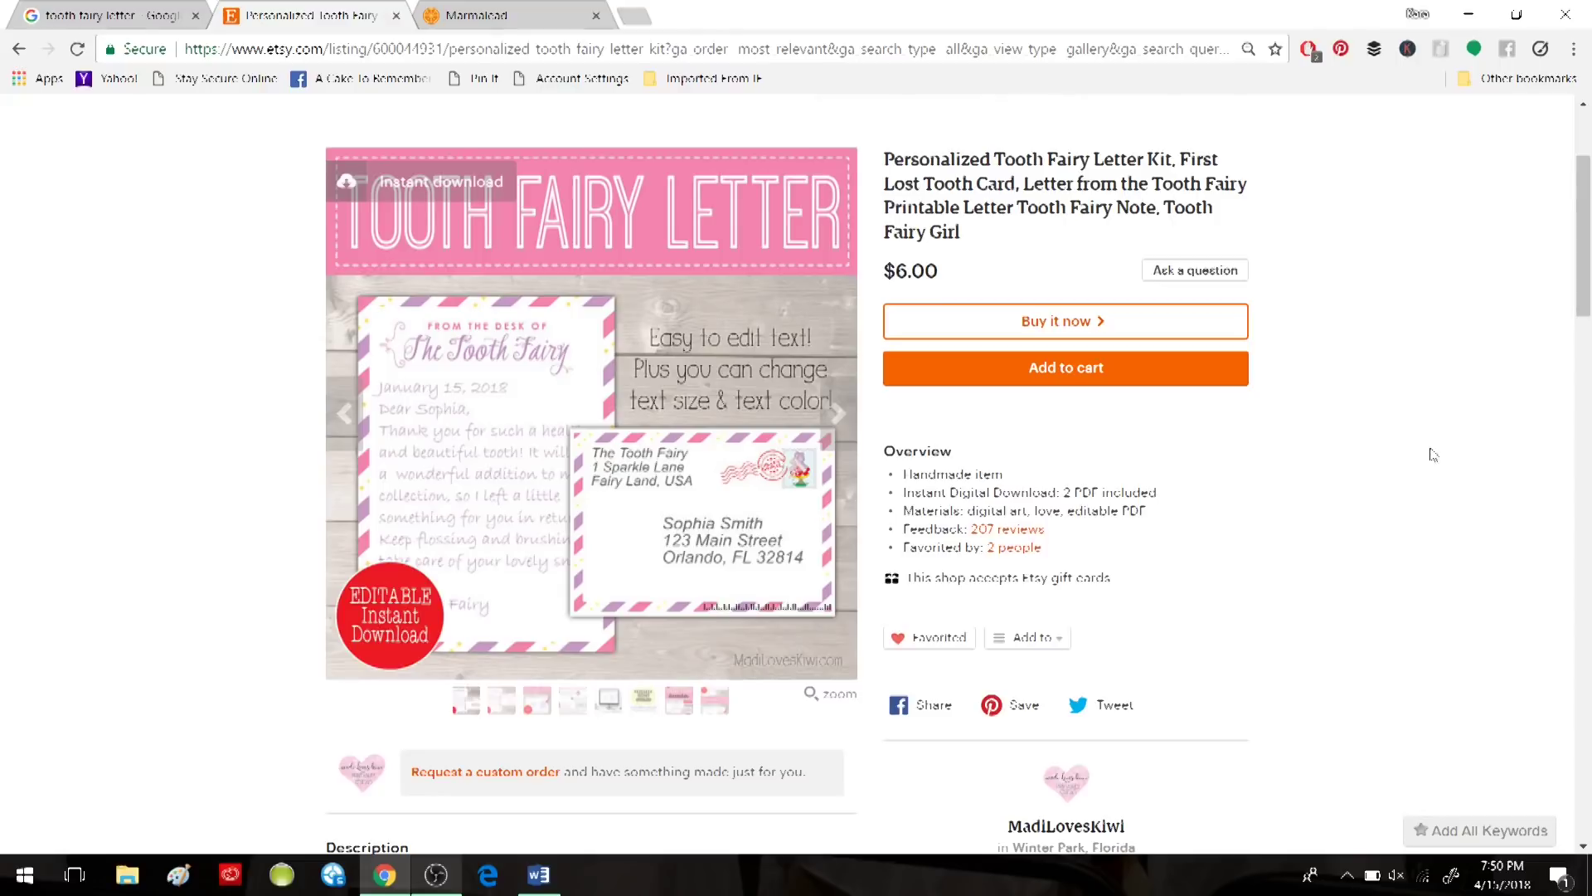
Review the title and overview of the personalized tooth fairy letter kit listing.
{"action": "scroll", "coordinate": [1389, 474], "scroll_direction": "up", "scroll_amount": 3}
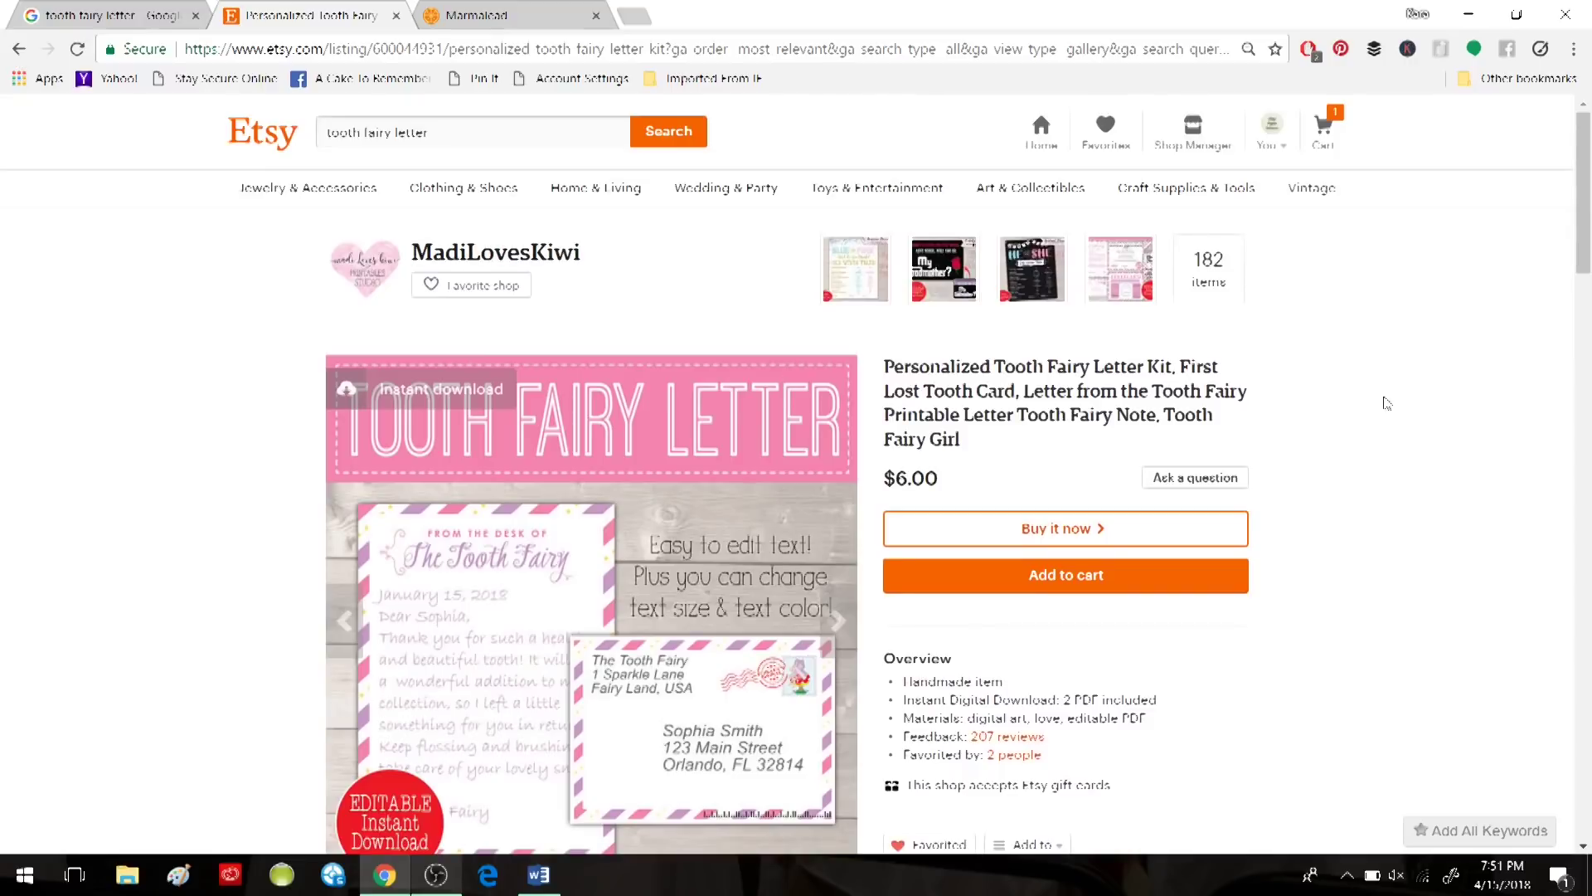
{"action": "scroll", "coordinate": [1387, 403], "scroll_direction": "down", "scroll_amount": 1}
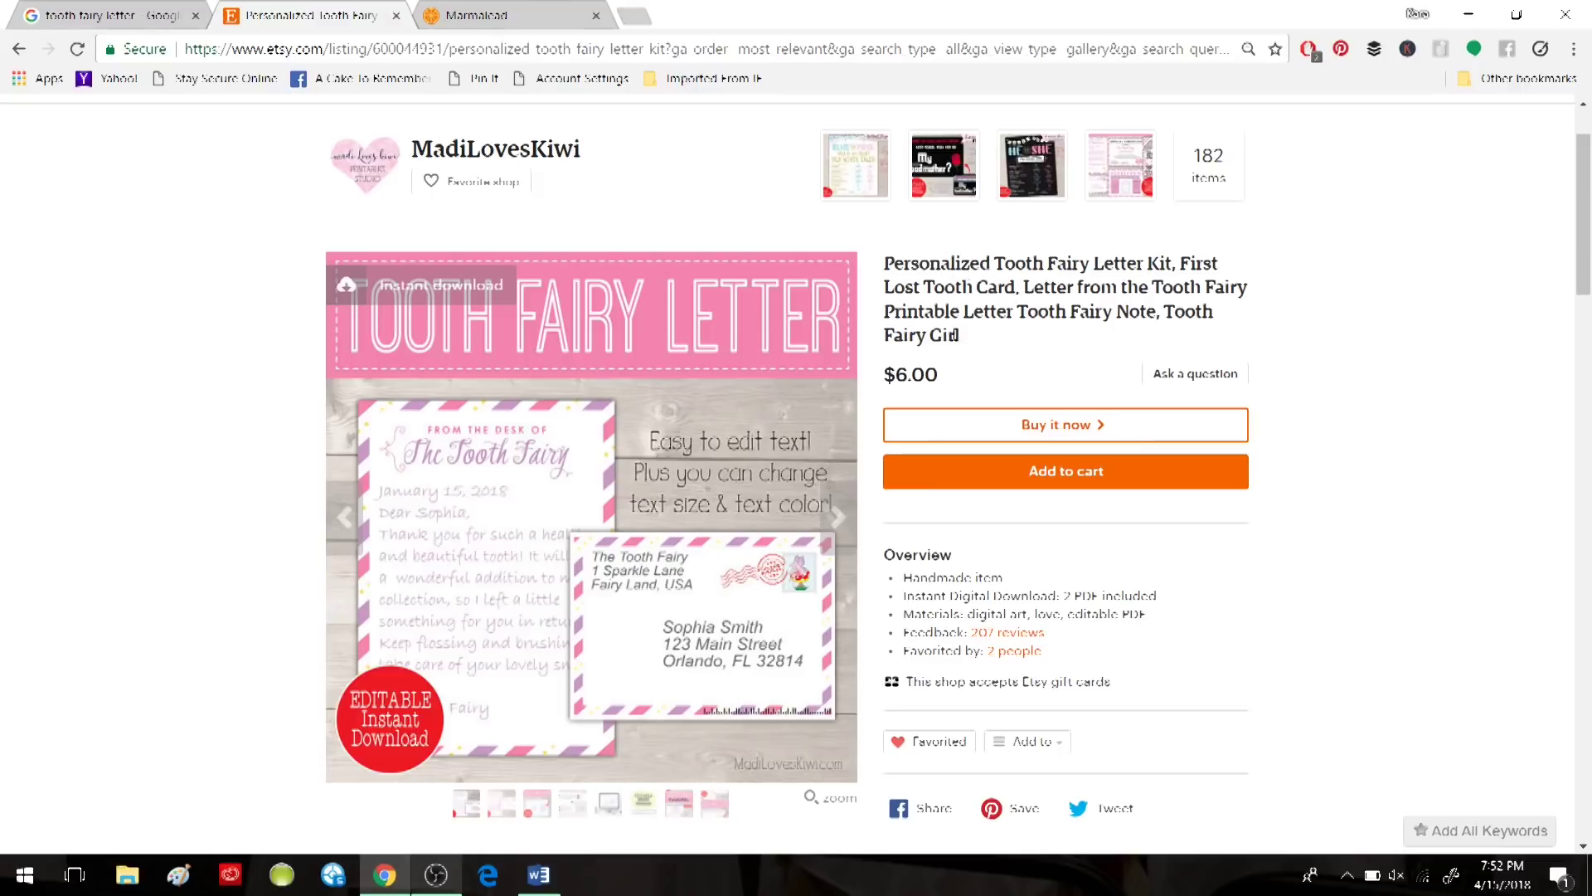
{"action": "scroll", "coordinate": [227, 318], "scroll_direction": "up", "scroll_amount": 2}
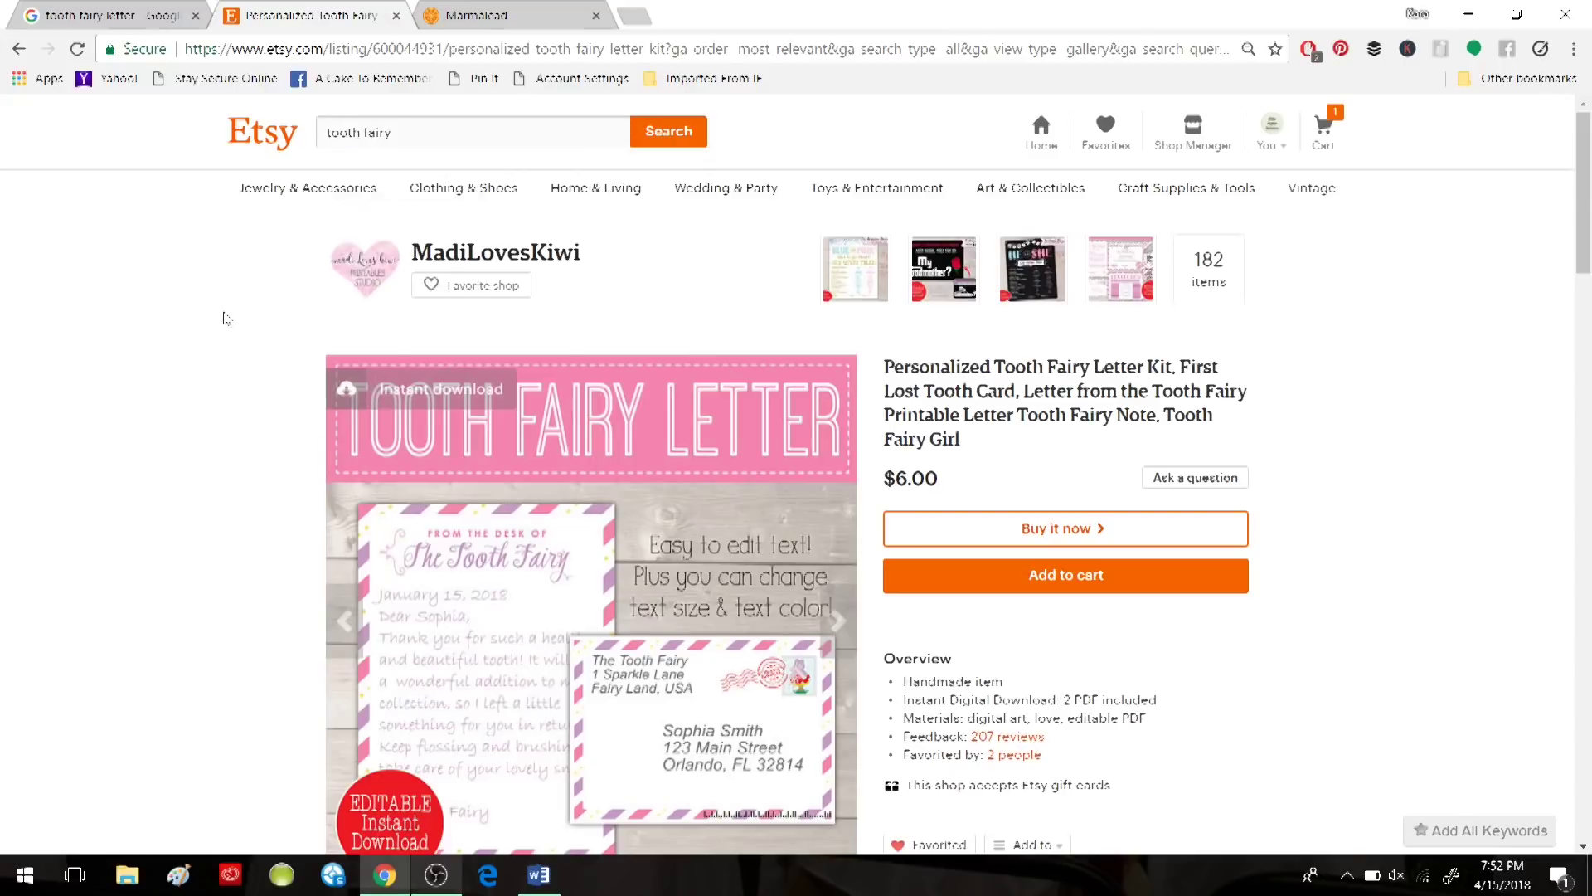
Switch to Marmalead and examine the searches, engagement and competition for the keyword "tooth fairy".
{"action": "left_click", "coordinate": [492, 15]}
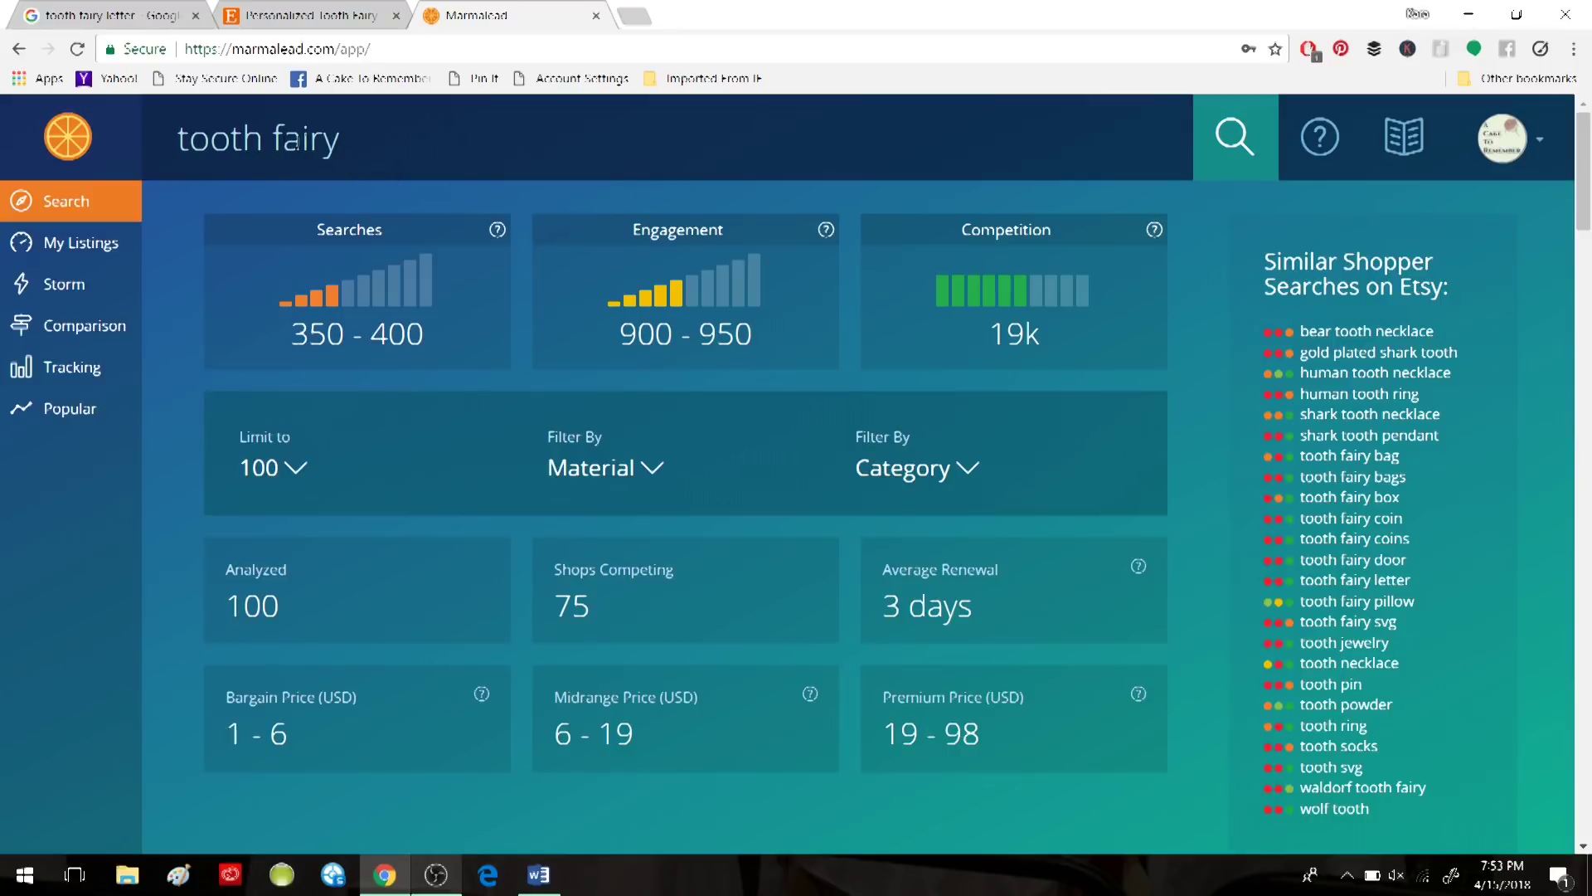
{"action": "left_click_drag", "start_coordinate": [173, 135], "coordinate": [340, 137]}
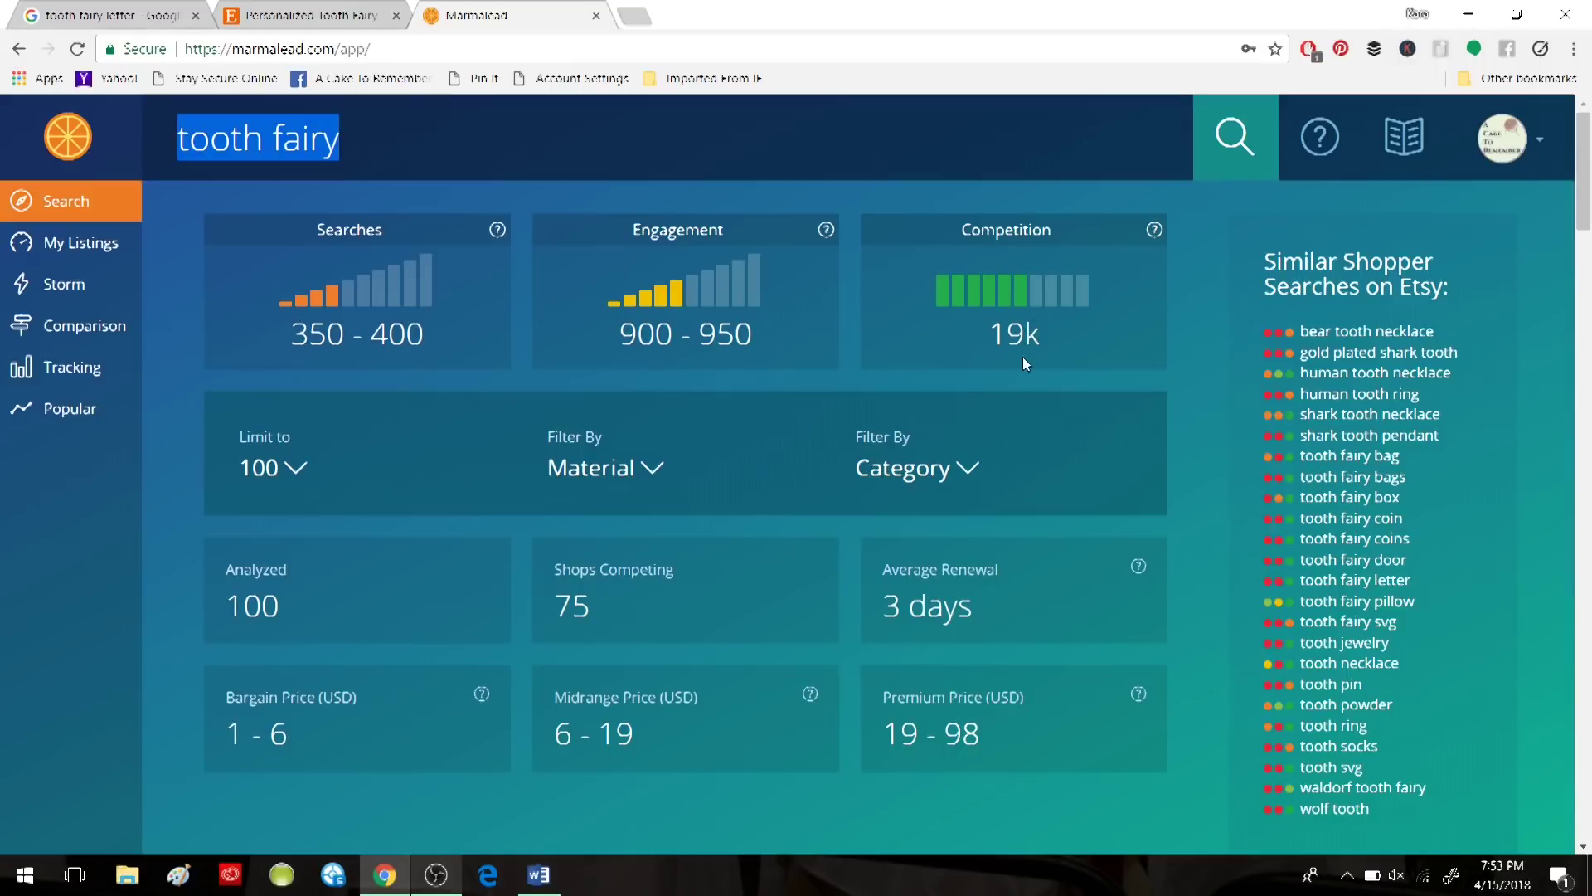
{"action": "left_click_drag", "start_coordinate": [959, 232], "coordinate": [995, 234]}
{"action": "left_click", "coordinate": [1055, 238]}
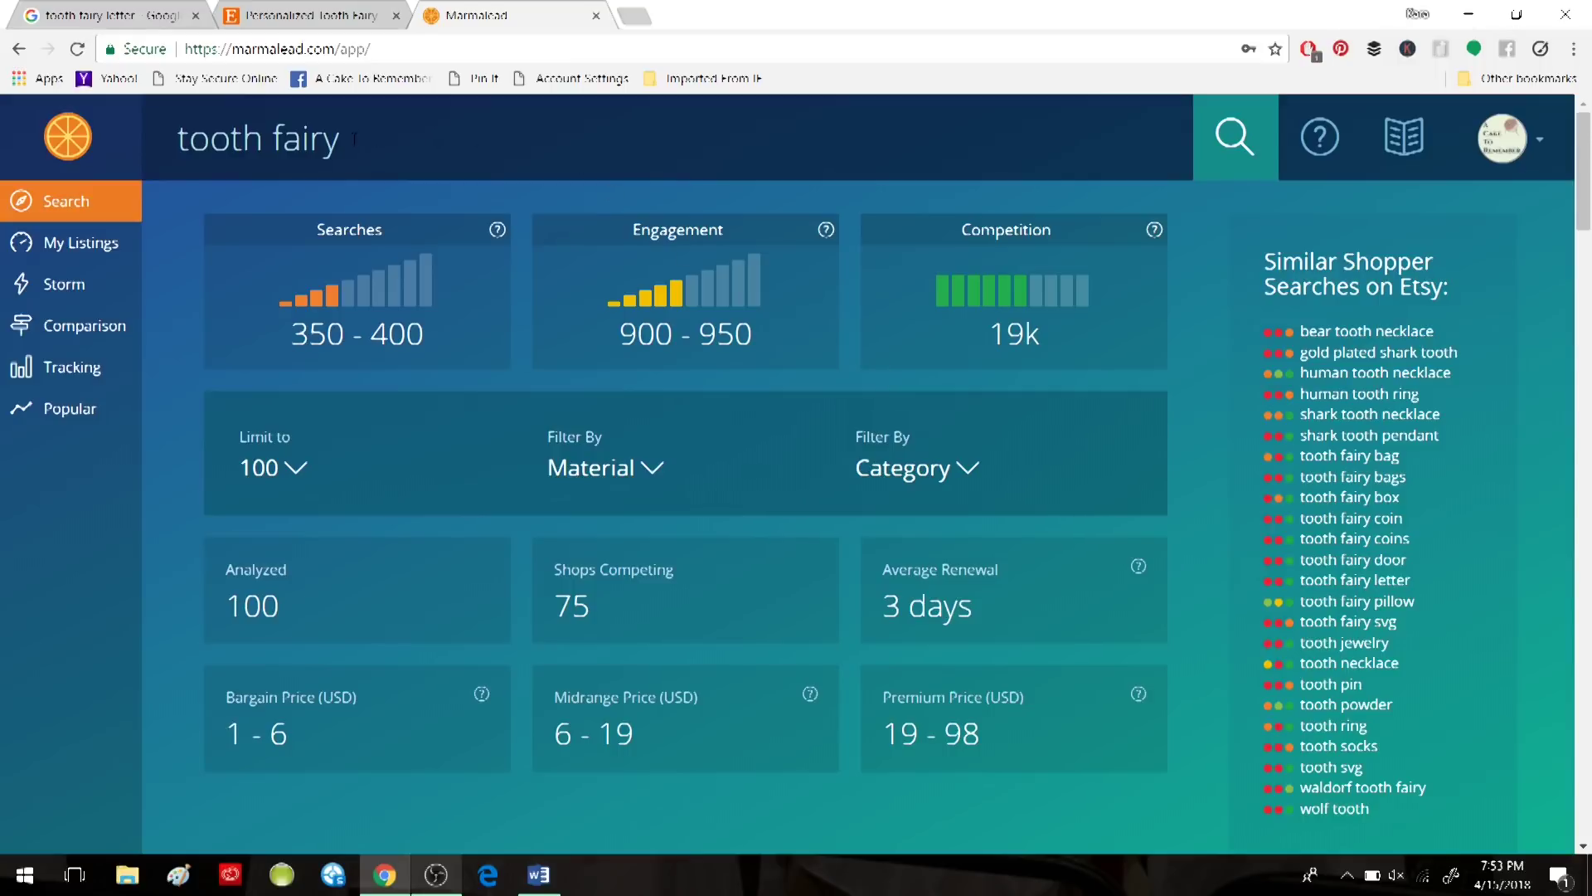
Search for "tooth fairy letter" and review its statistics, price ranges and similar shopper searches.
{"action": "type", "text": "letter"}
{"action": "key", "text": "Return"}
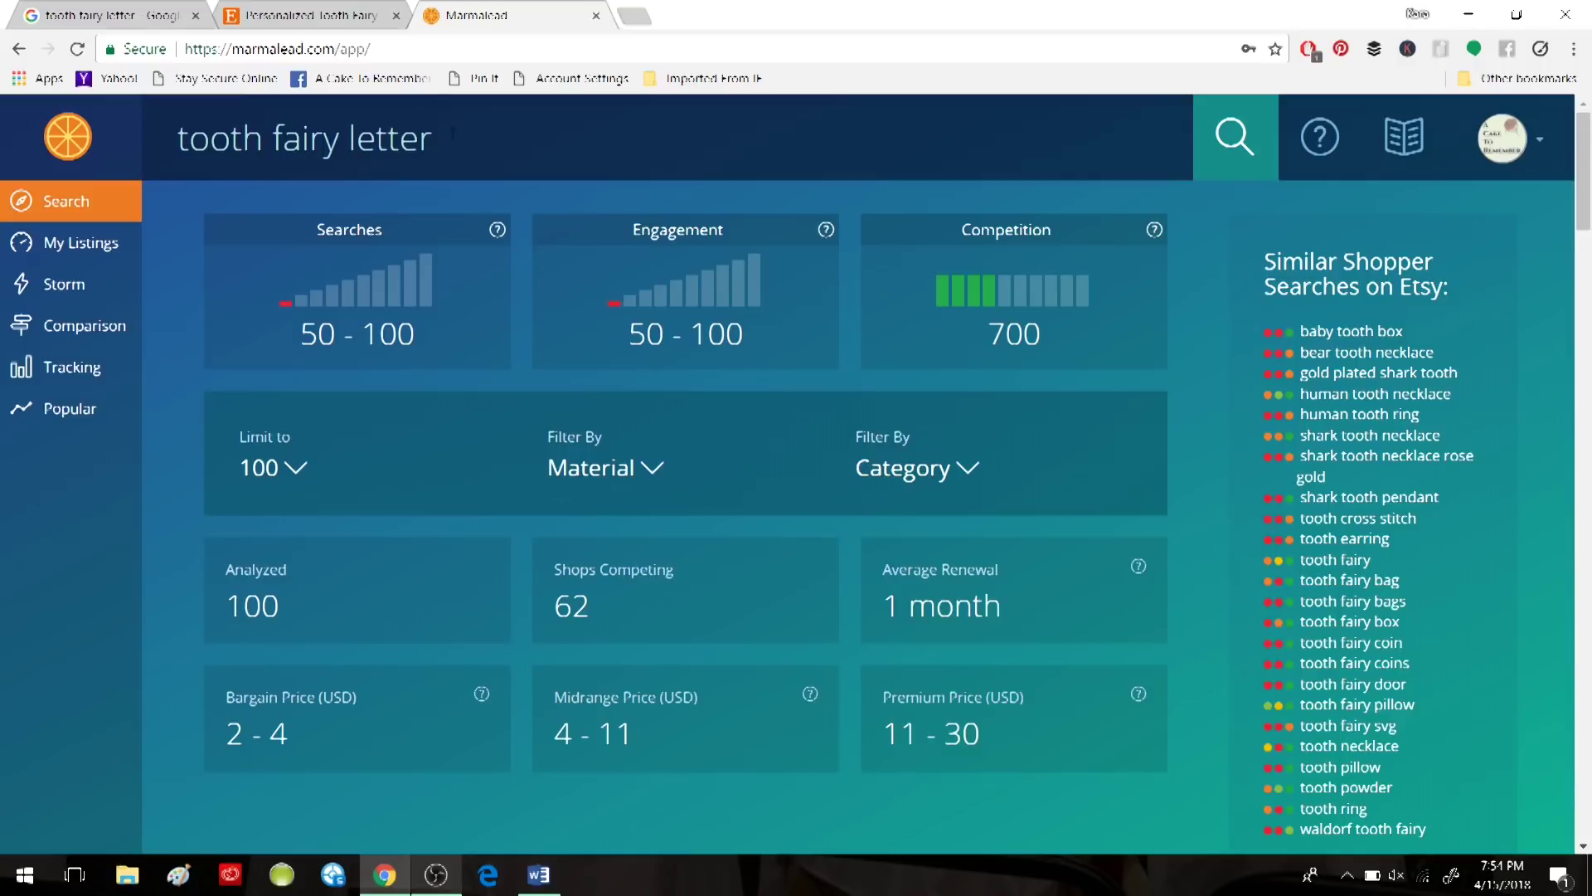
{"action": "left_click_drag", "start_coordinate": [338, 139], "coordinate": [177, 140]}
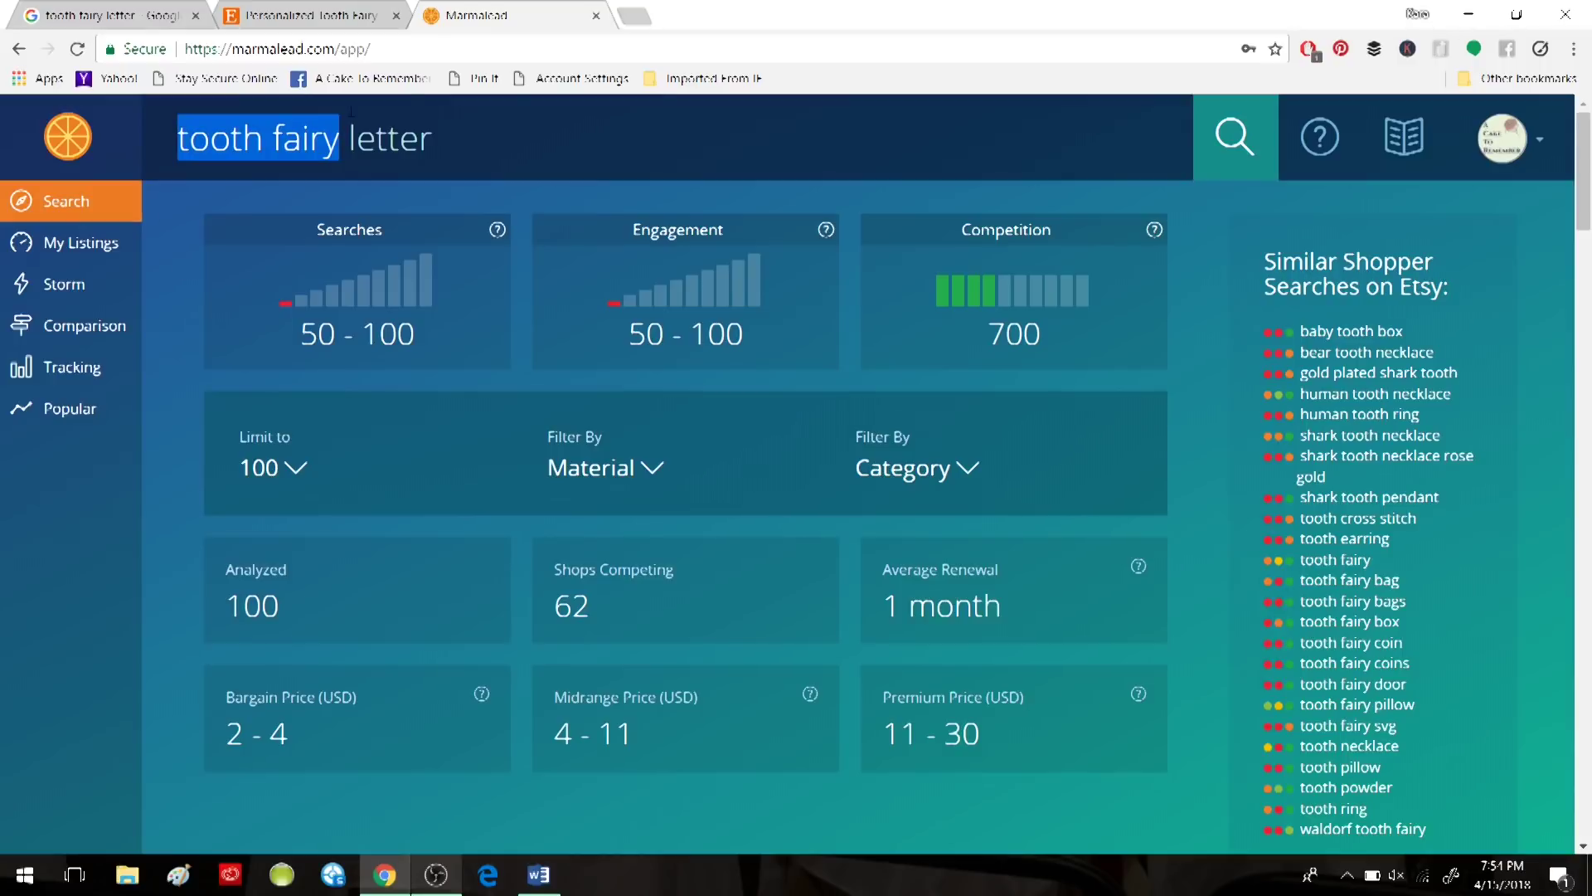
{"action": "left_click_drag", "start_coordinate": [447, 130], "coordinate": [349, 138]}
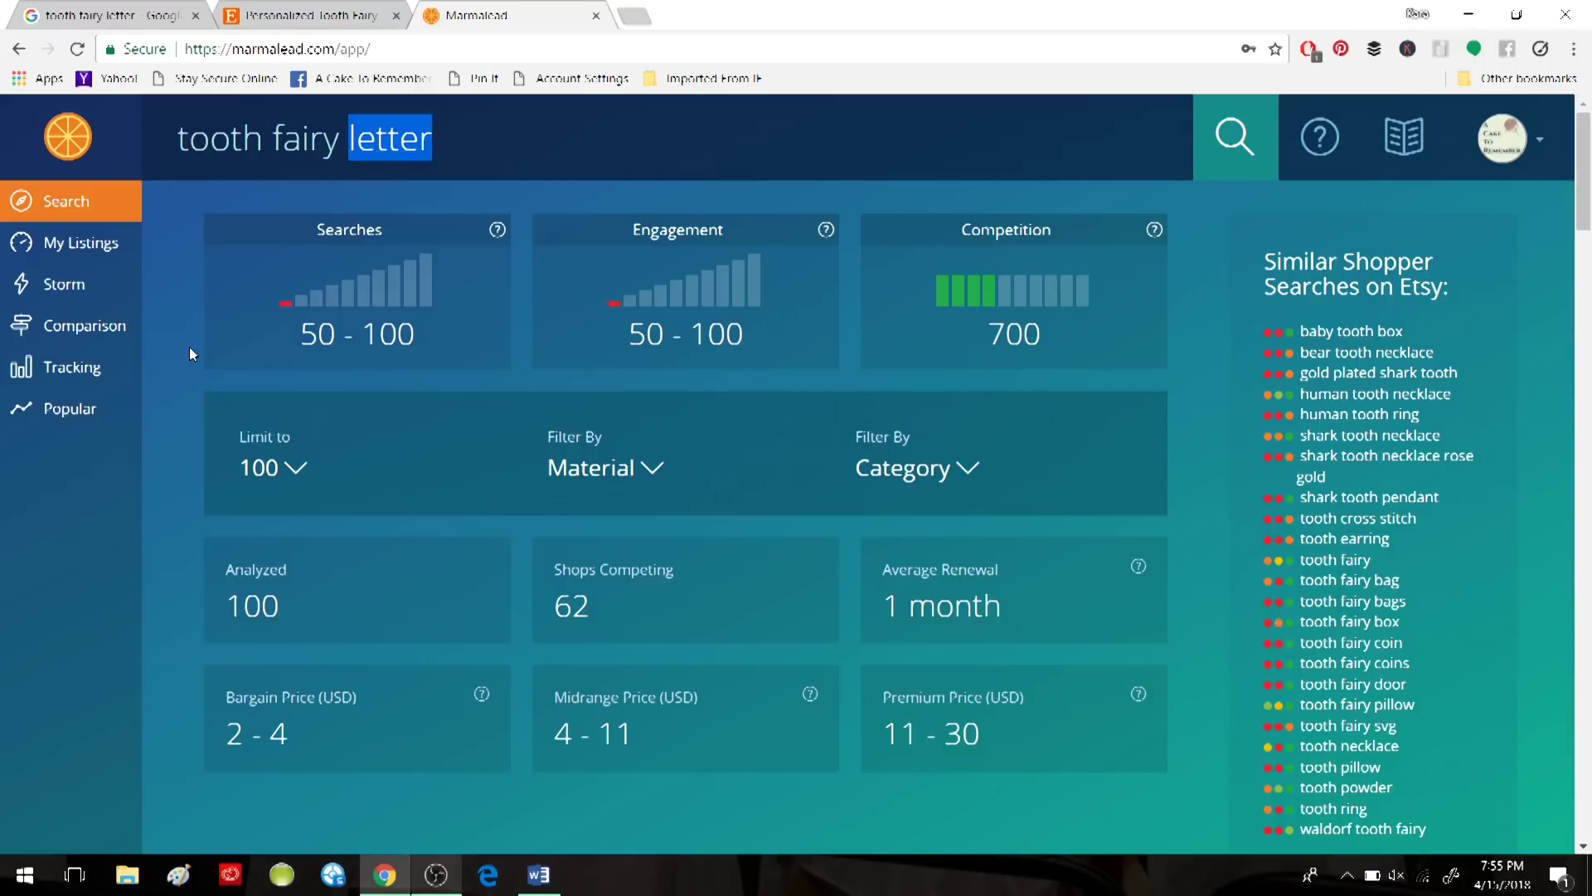
{"action": "scroll", "coordinate": [189, 347], "scroll_direction": "down", "scroll_amount": 1}
{"action": "scroll", "coordinate": [1402, 473], "scroll_direction": "up", "scroll_amount": 1}
{"action": "scroll", "coordinate": [1368, 398], "scroll_direction": "down", "scroll_amount": 2}
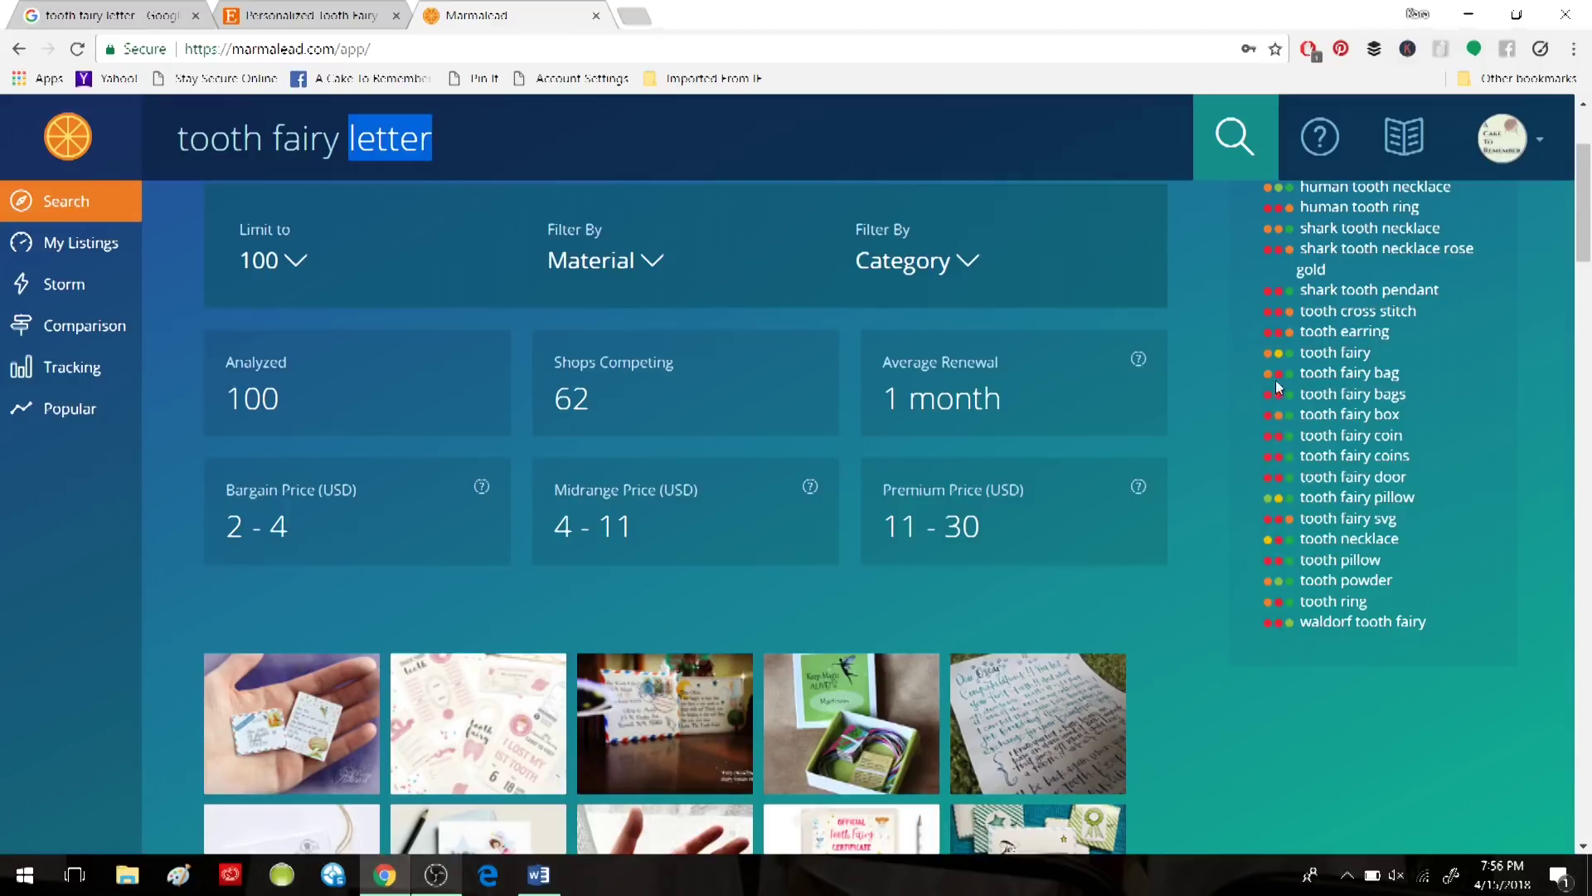
Switch to the Google results and shorten the query to "tooth fairy" to compare the suggested keywords' search volumes.
{"action": "left_click", "coordinate": [98, 21]}
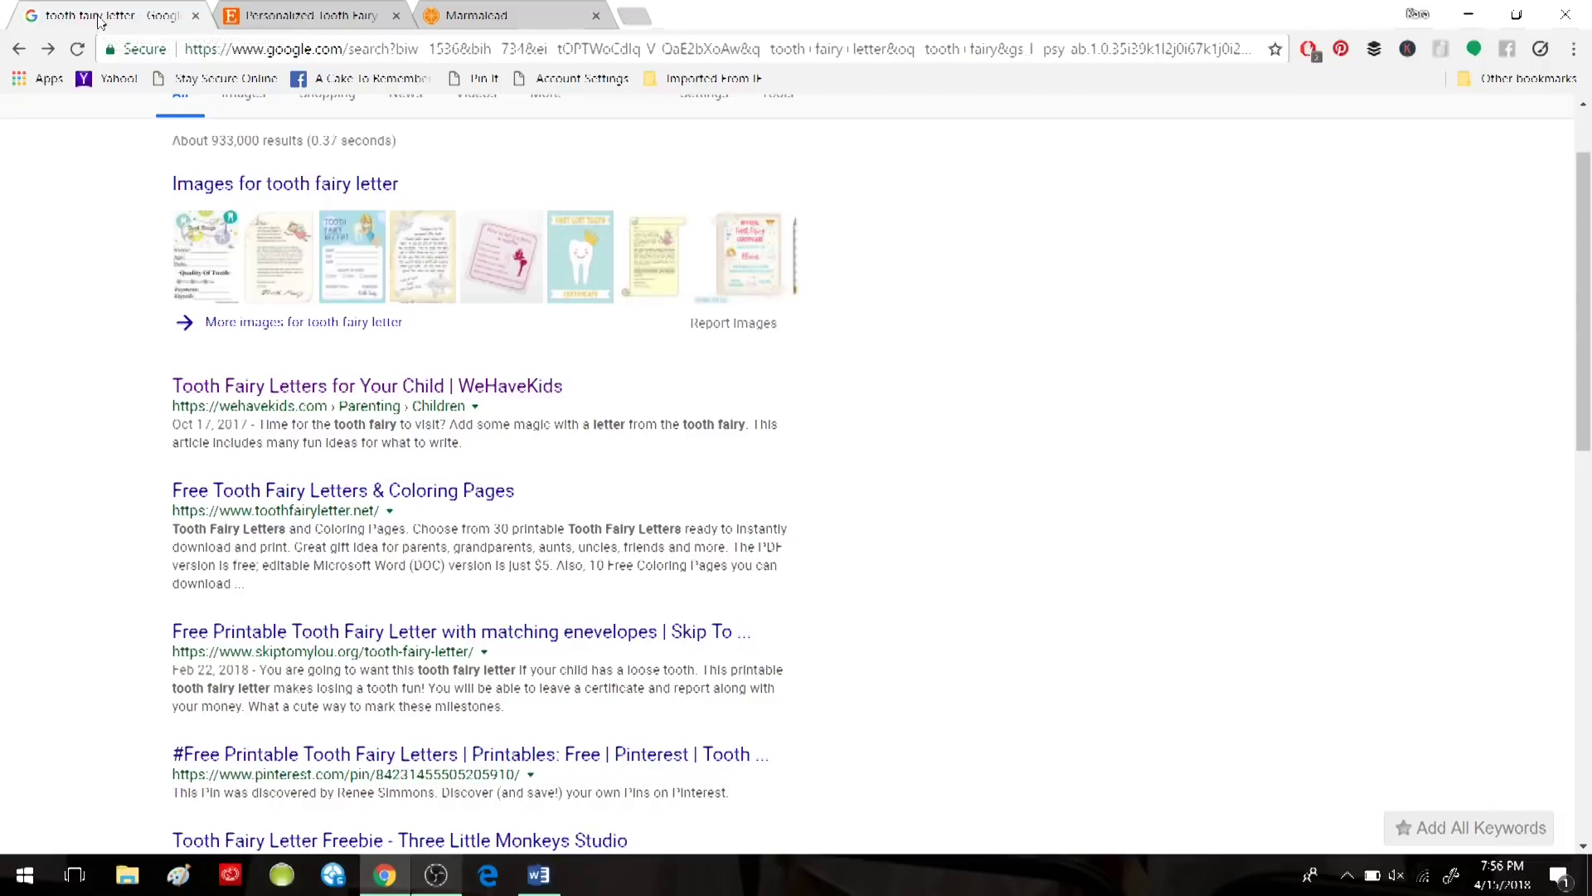
{"action": "left_click", "coordinate": [314, 153]}
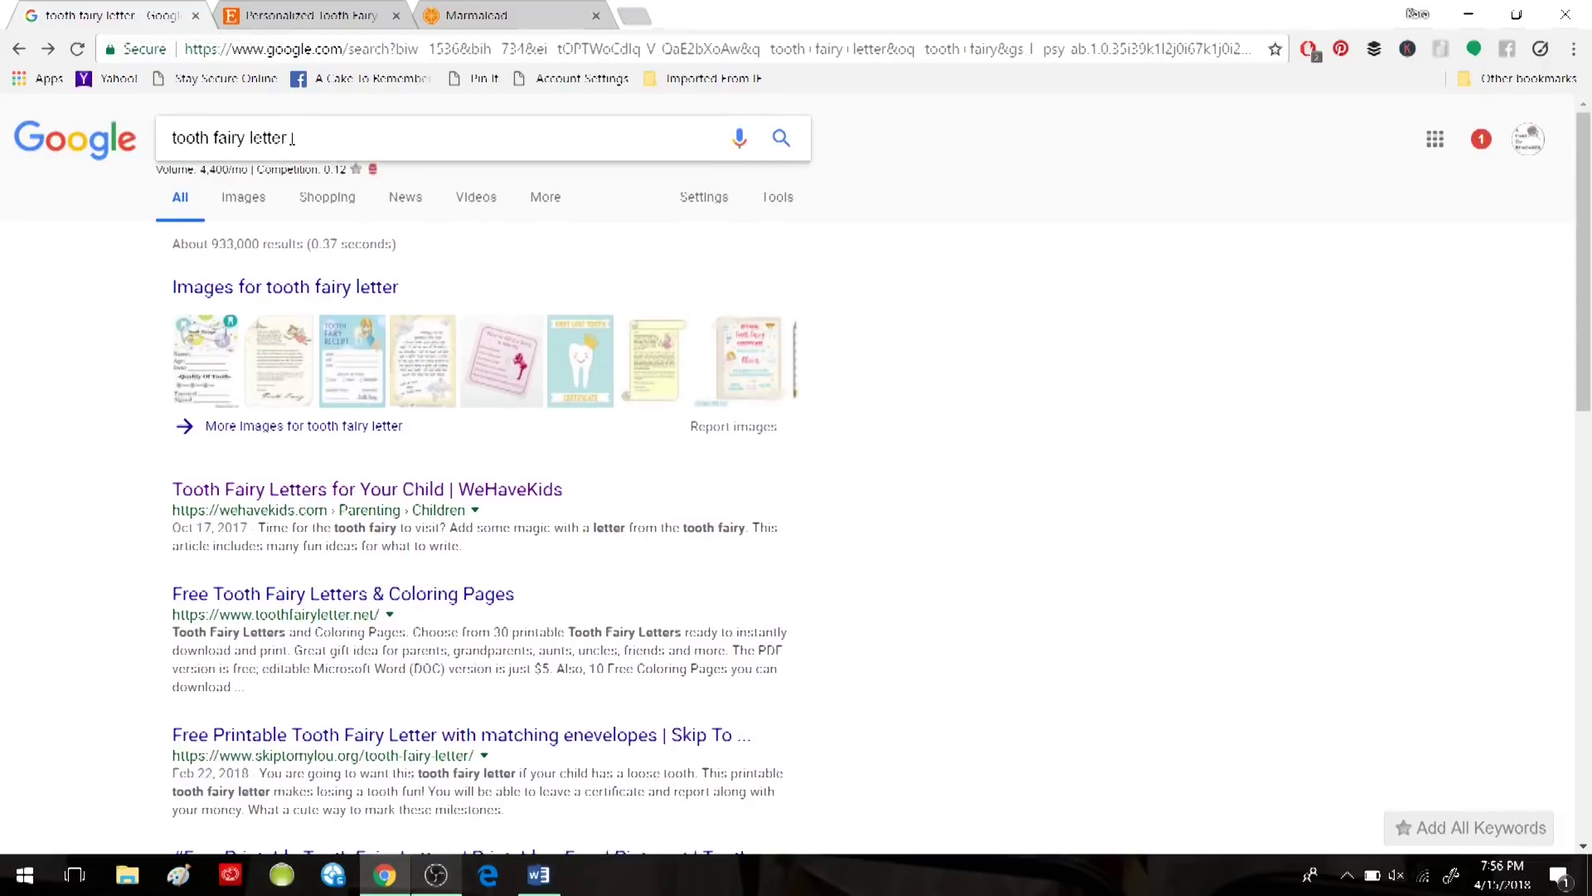
{"action": "left_click_drag", "start_coordinate": [287, 139], "coordinate": [250, 139]}
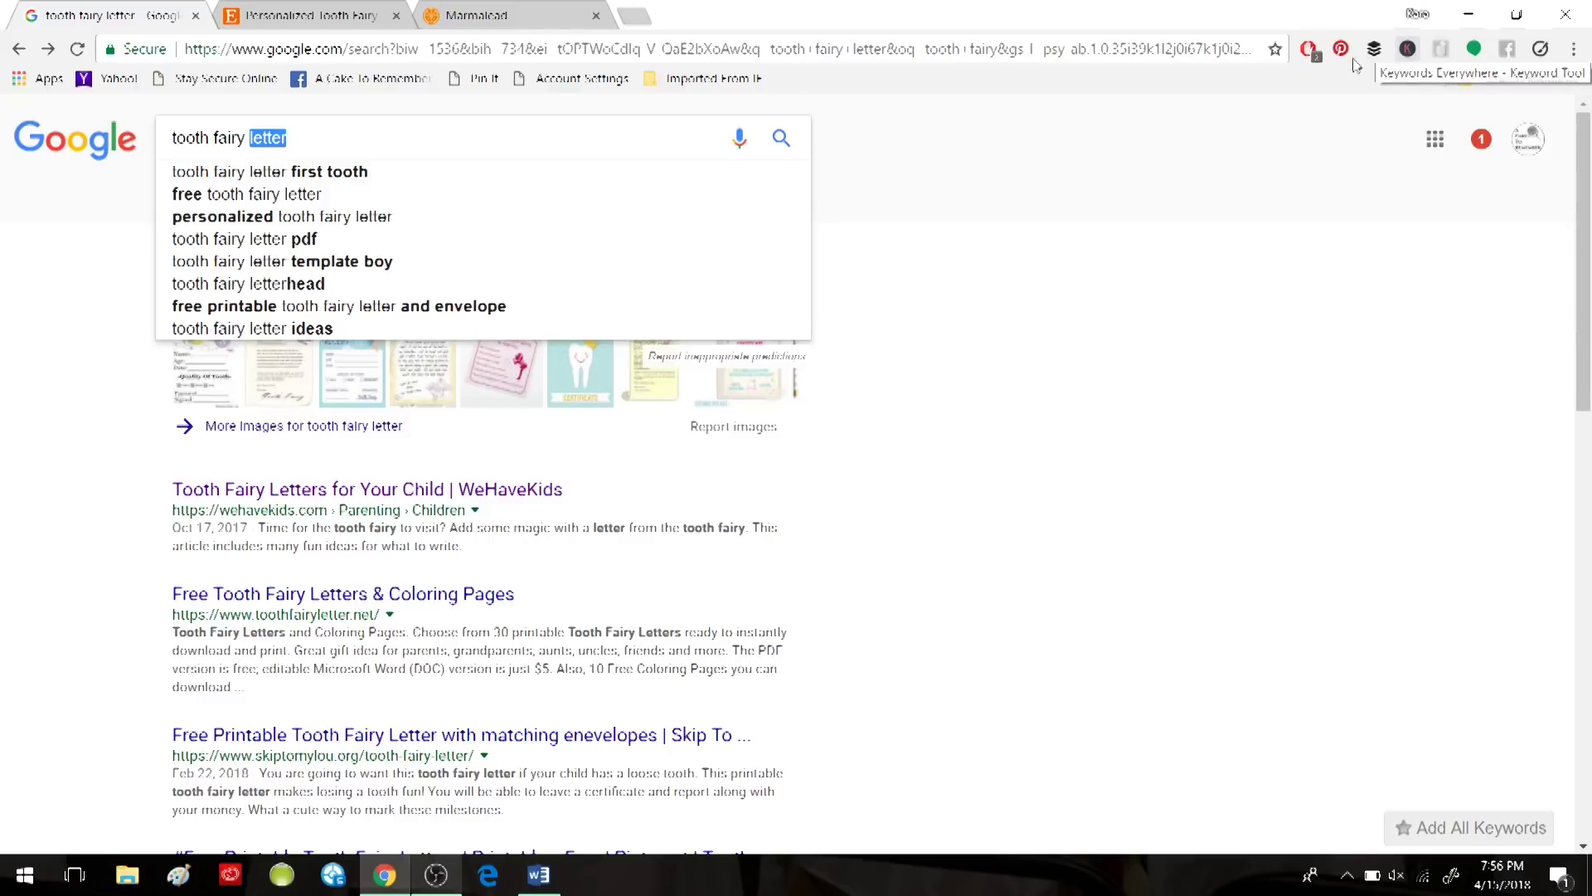
{"action": "left_click", "coordinate": [297, 141]}
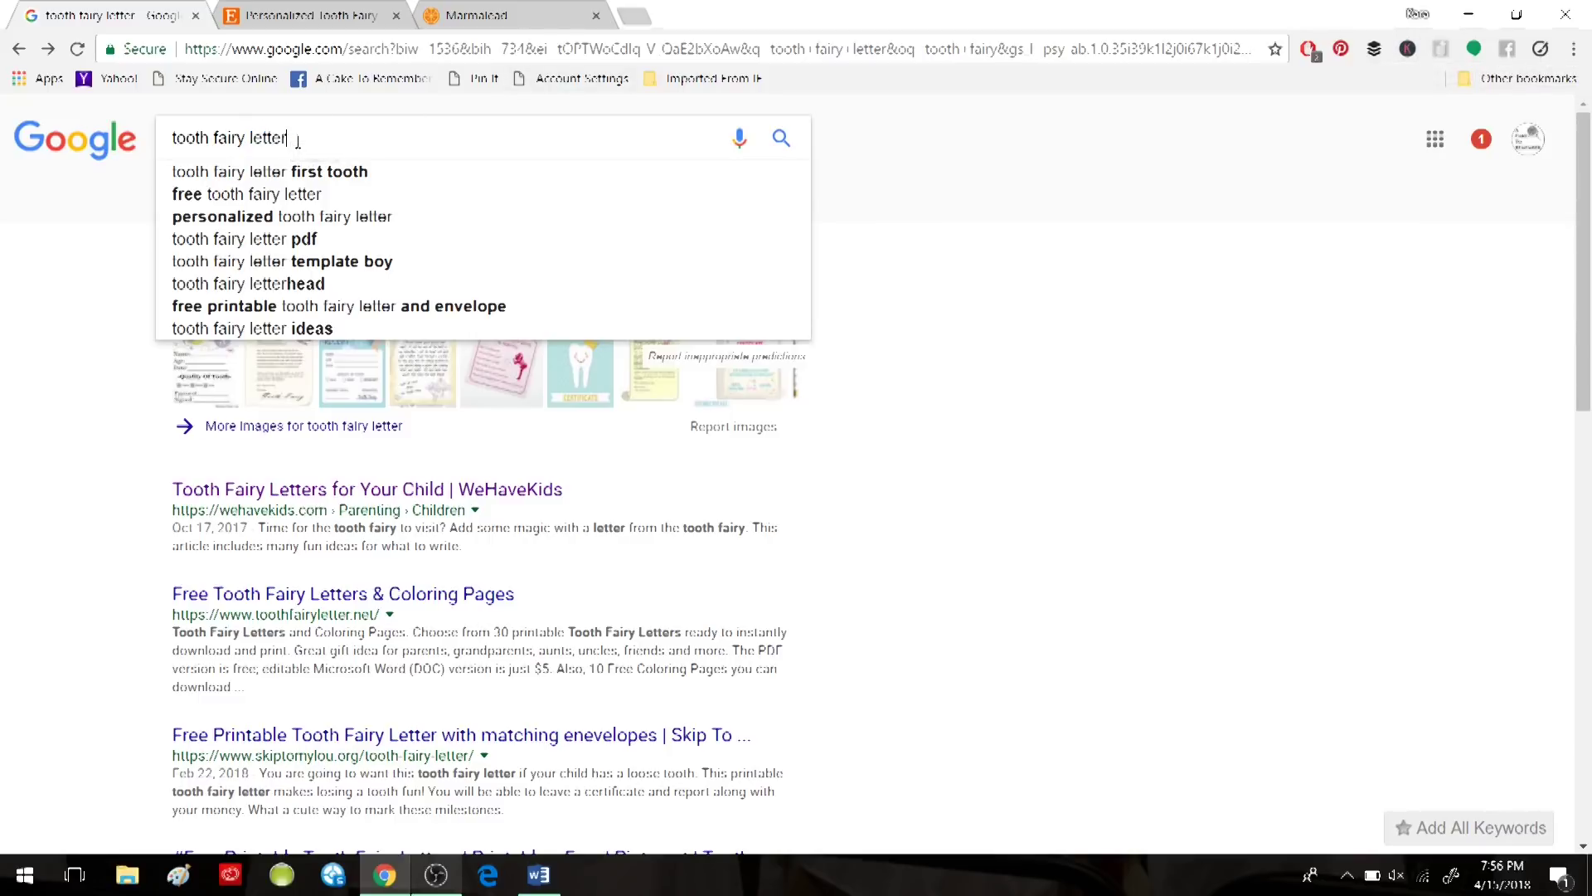
{"action": "key", "text": "BackSpace"}
{"action": "key", "text": "BackSpace"}
{"action": "key", "text": "BackSpace"}
{"action": "key", "text": "BackSpace"}
{"action": "key", "text": "BackSpace"}
{"action": "key", "text": "BackSpace"}
{"action": "key", "text": "BackSpace"}
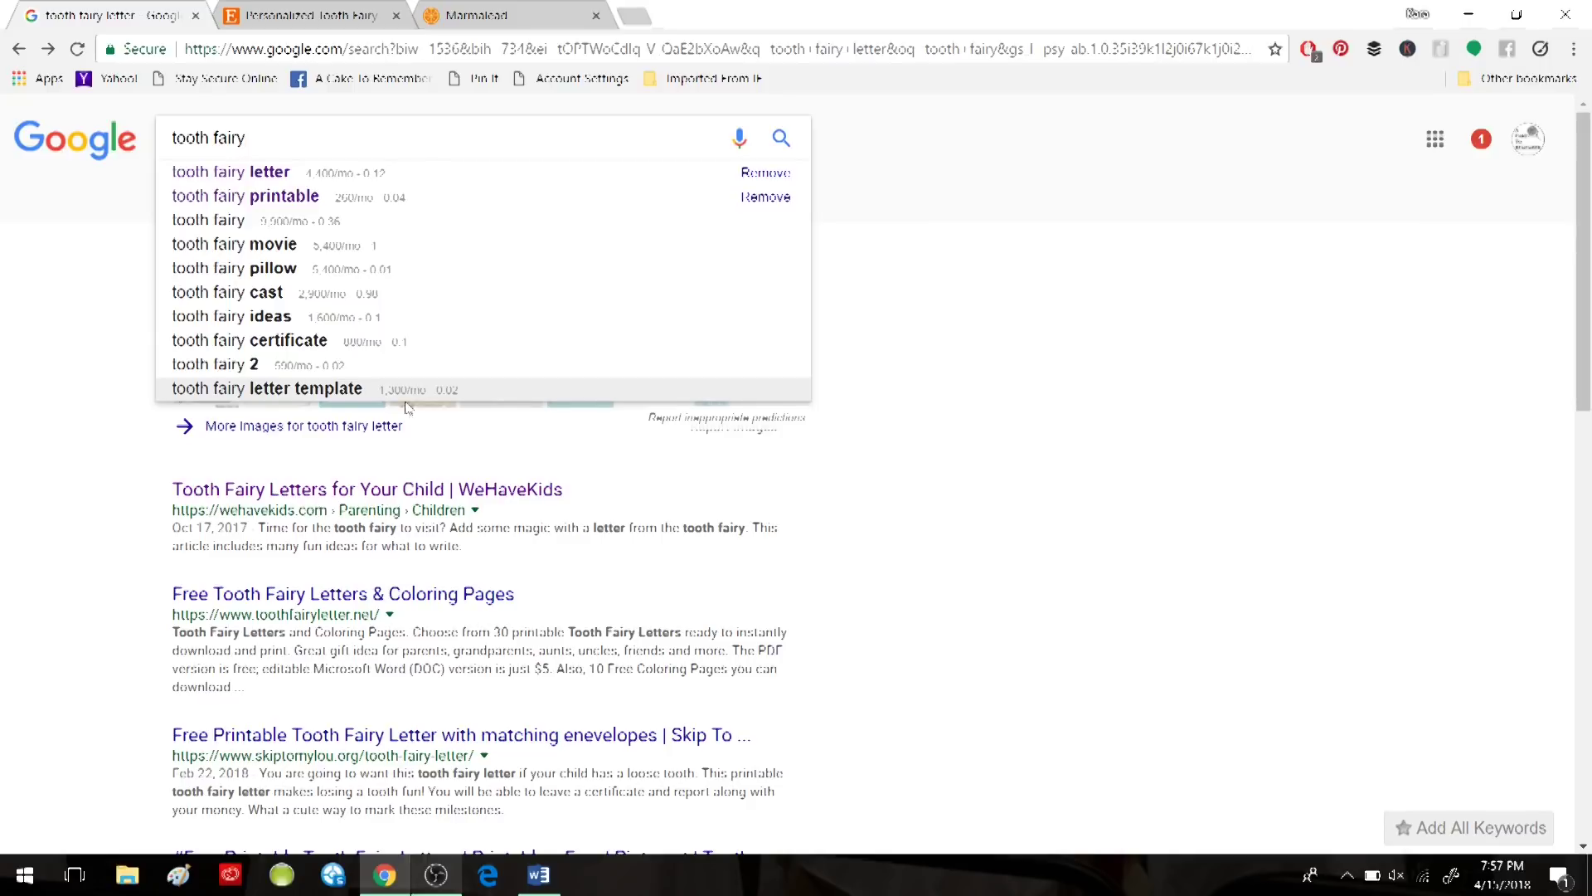
Search Google for the suggested "tooth fairy letter", view the WeHaveKids article and return to the results.
{"action": "left_click", "coordinate": [322, 176]}
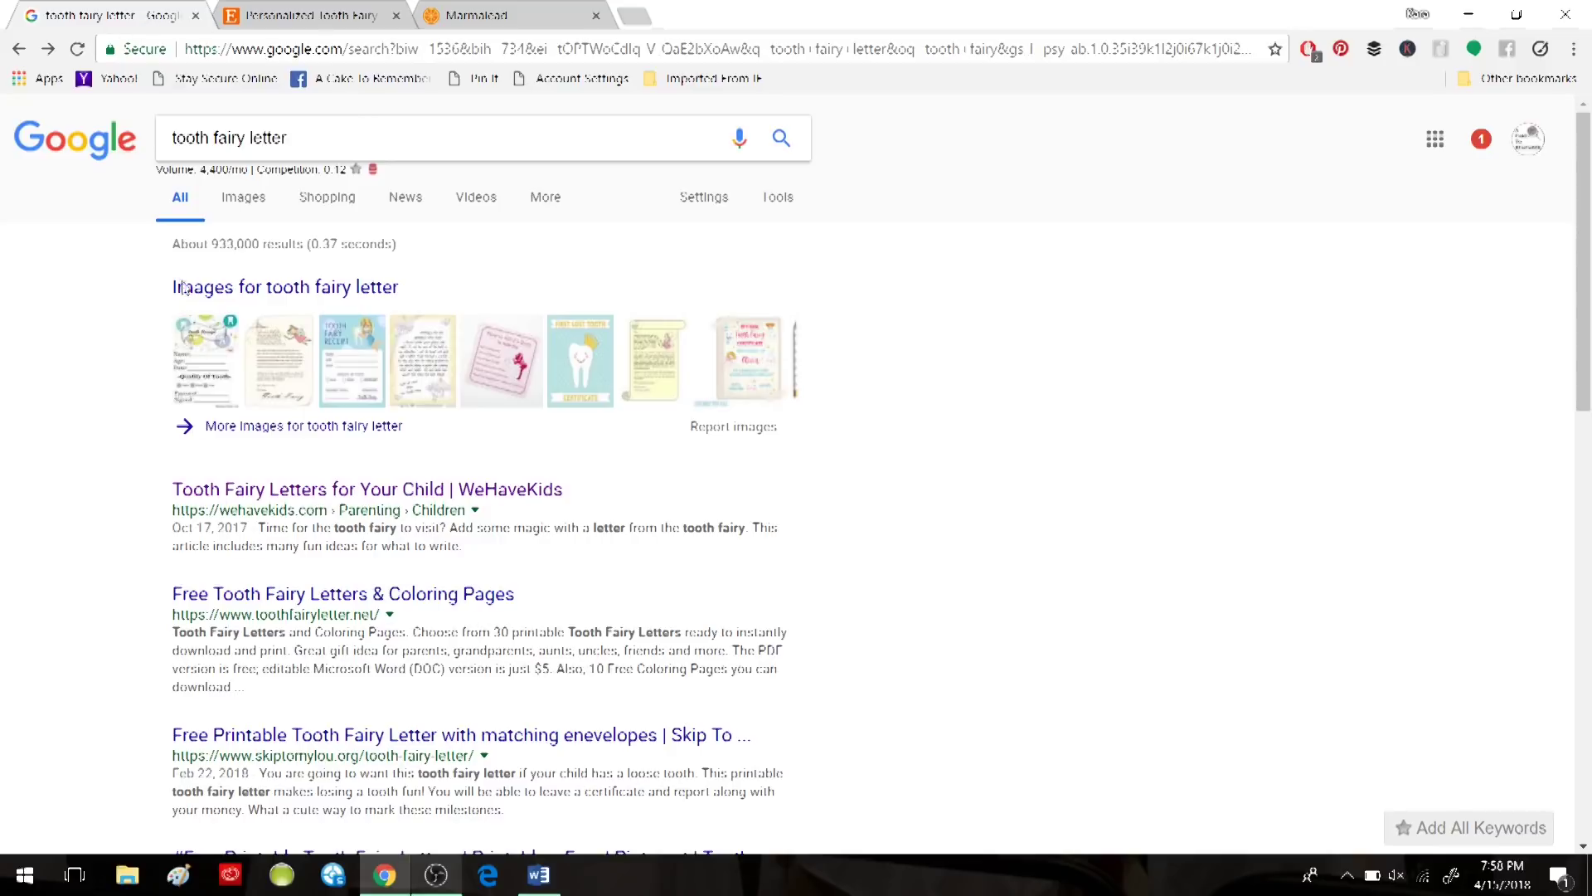
{"action": "left_click", "coordinate": [330, 491]}
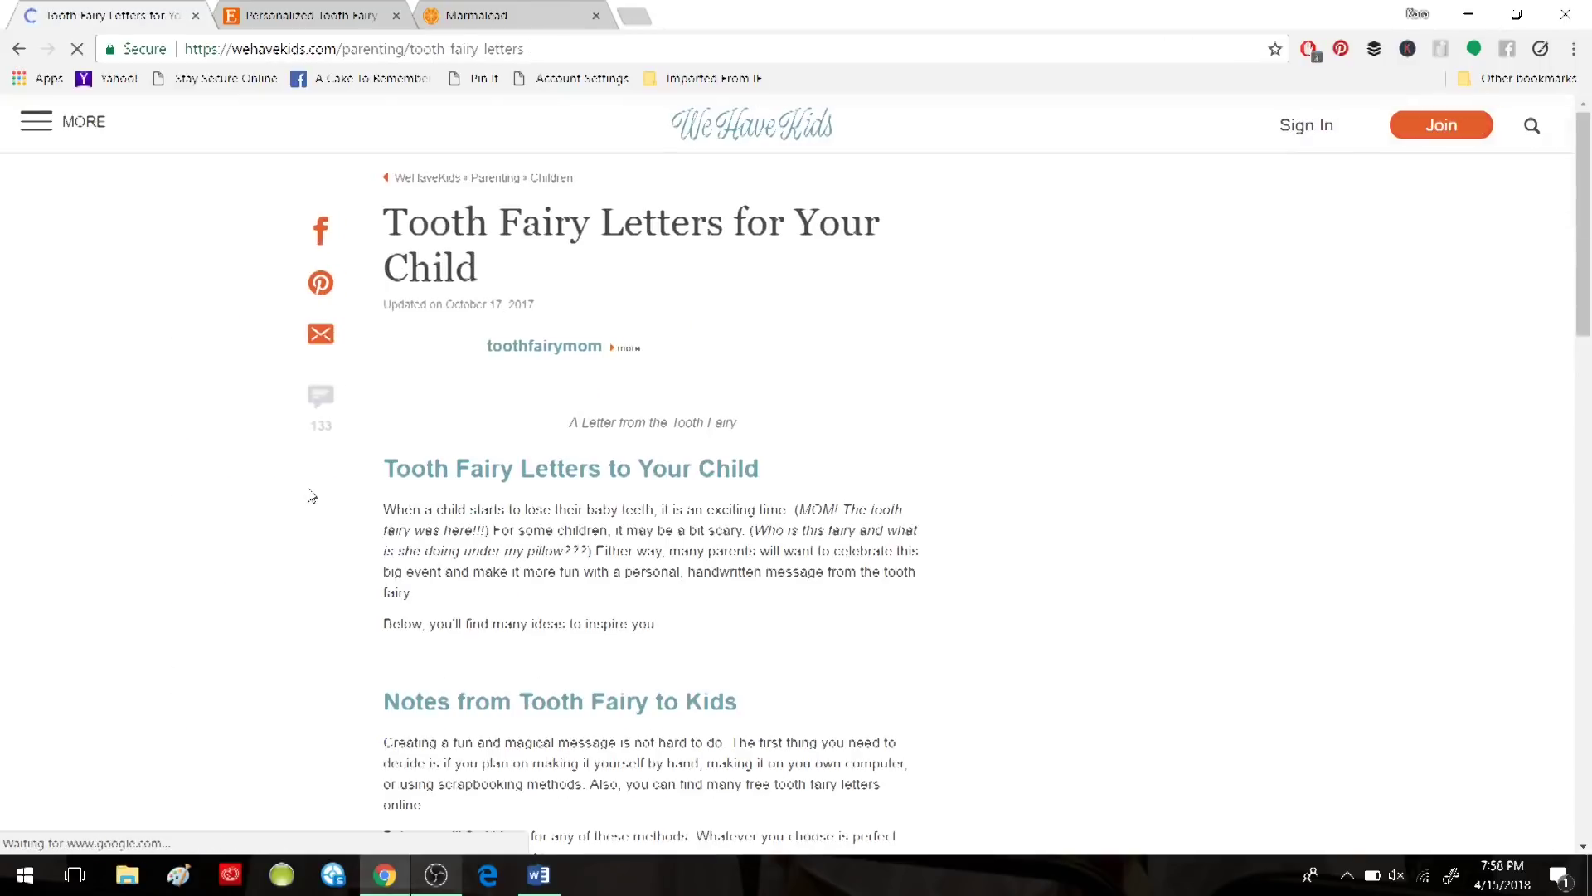
{"action": "key", "text": "alt+Left"}
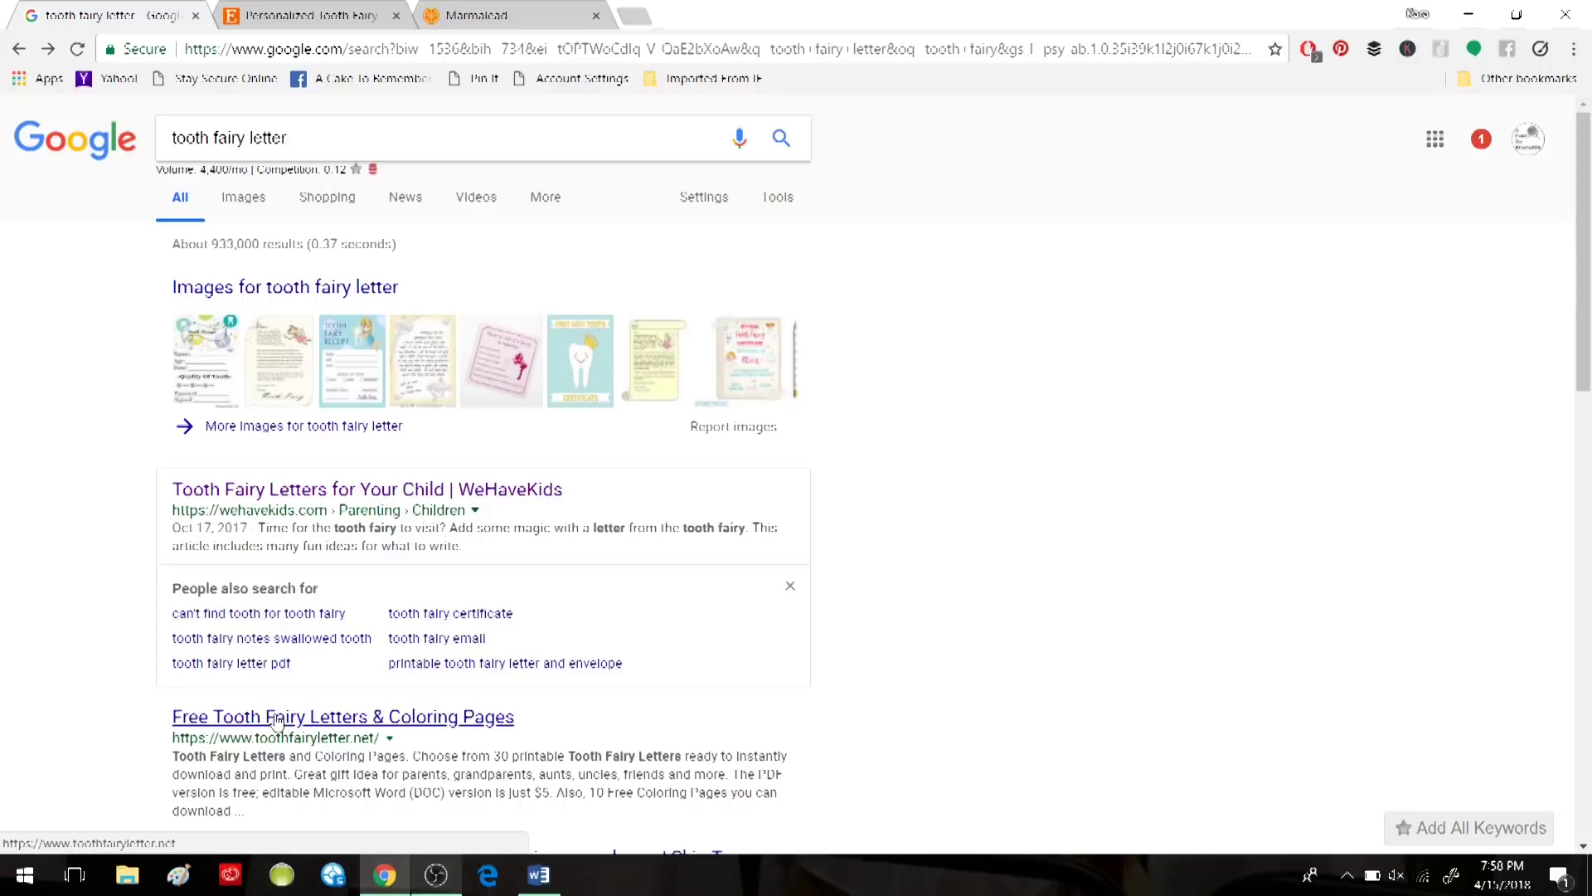
View the "Free Tooth Fairy Letters & Coloring Pages" result and return to the search results.
{"action": "scroll", "coordinate": [371, 431], "scroll_direction": "down", "scroll_amount": 2}
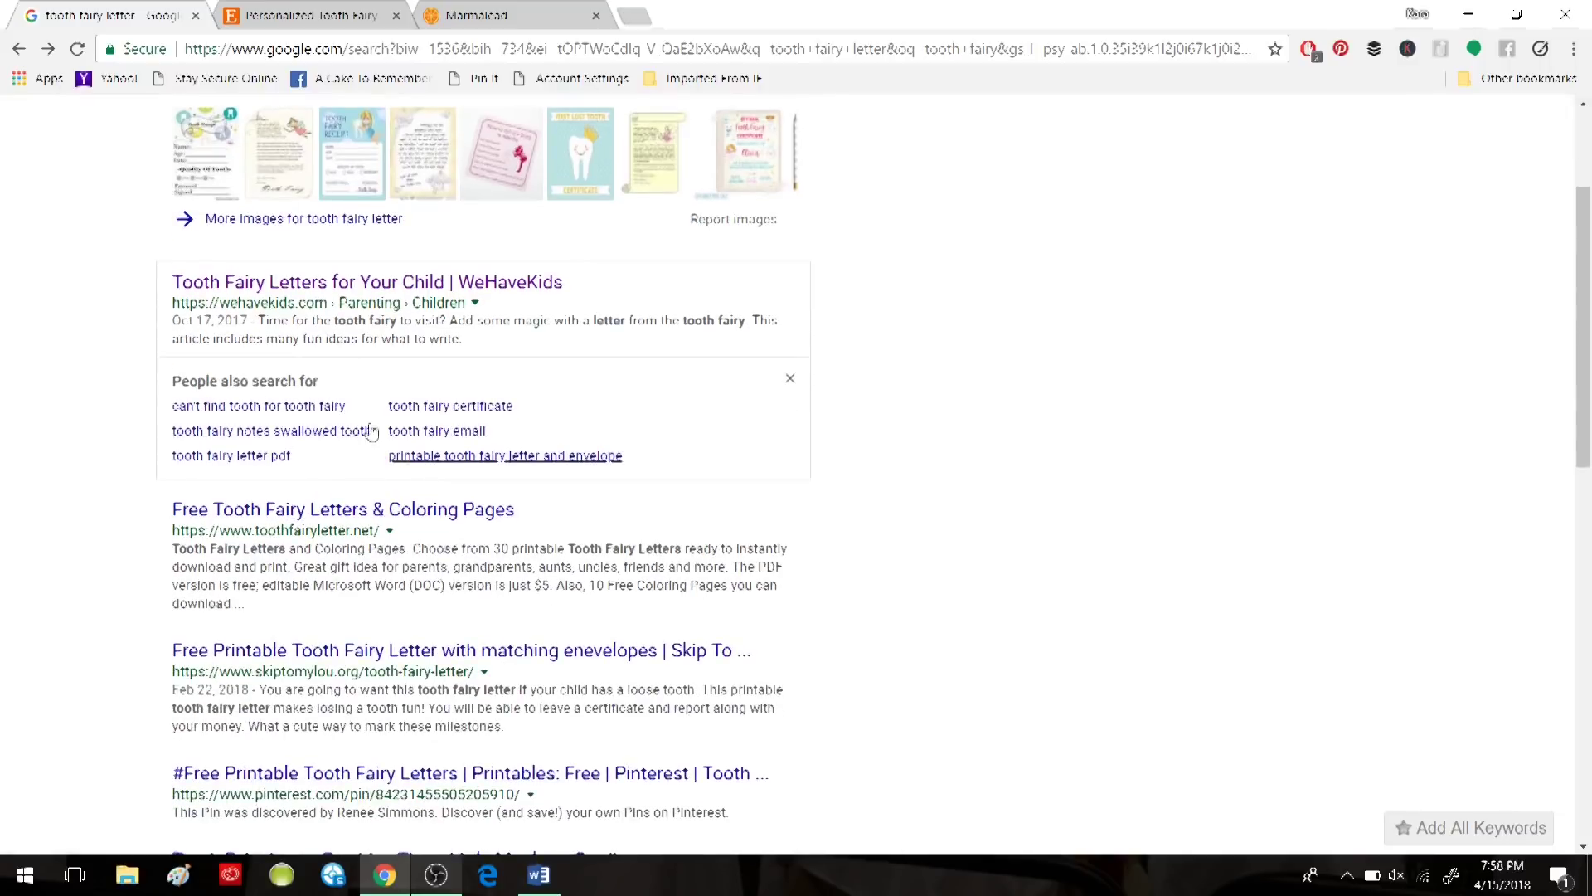
{"action": "left_click", "coordinate": [349, 509]}
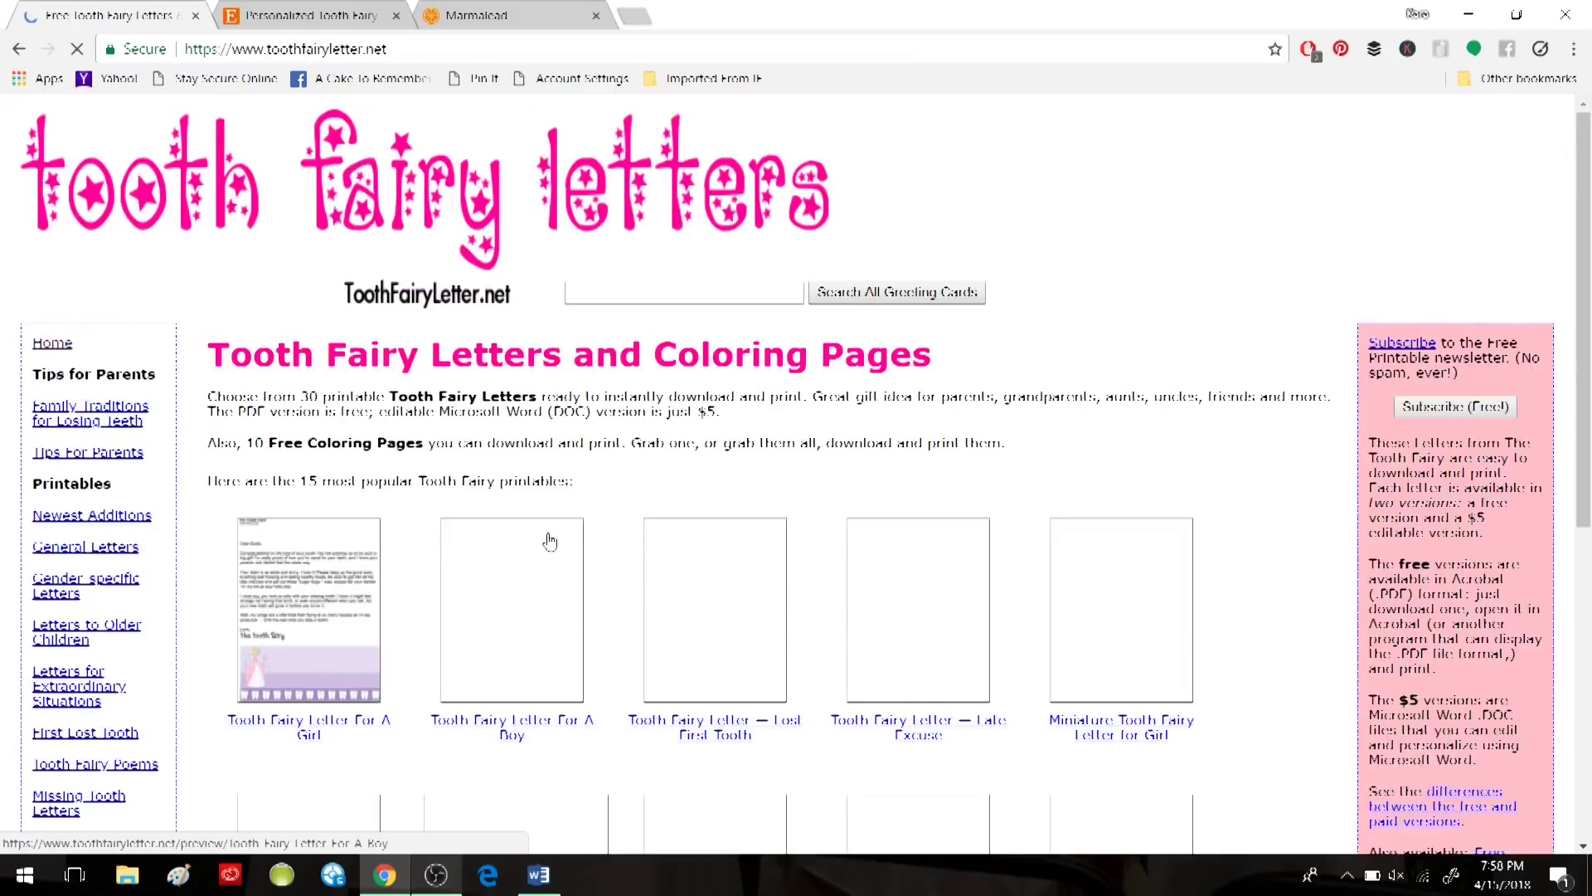
{"action": "left_click", "coordinate": [20, 48]}
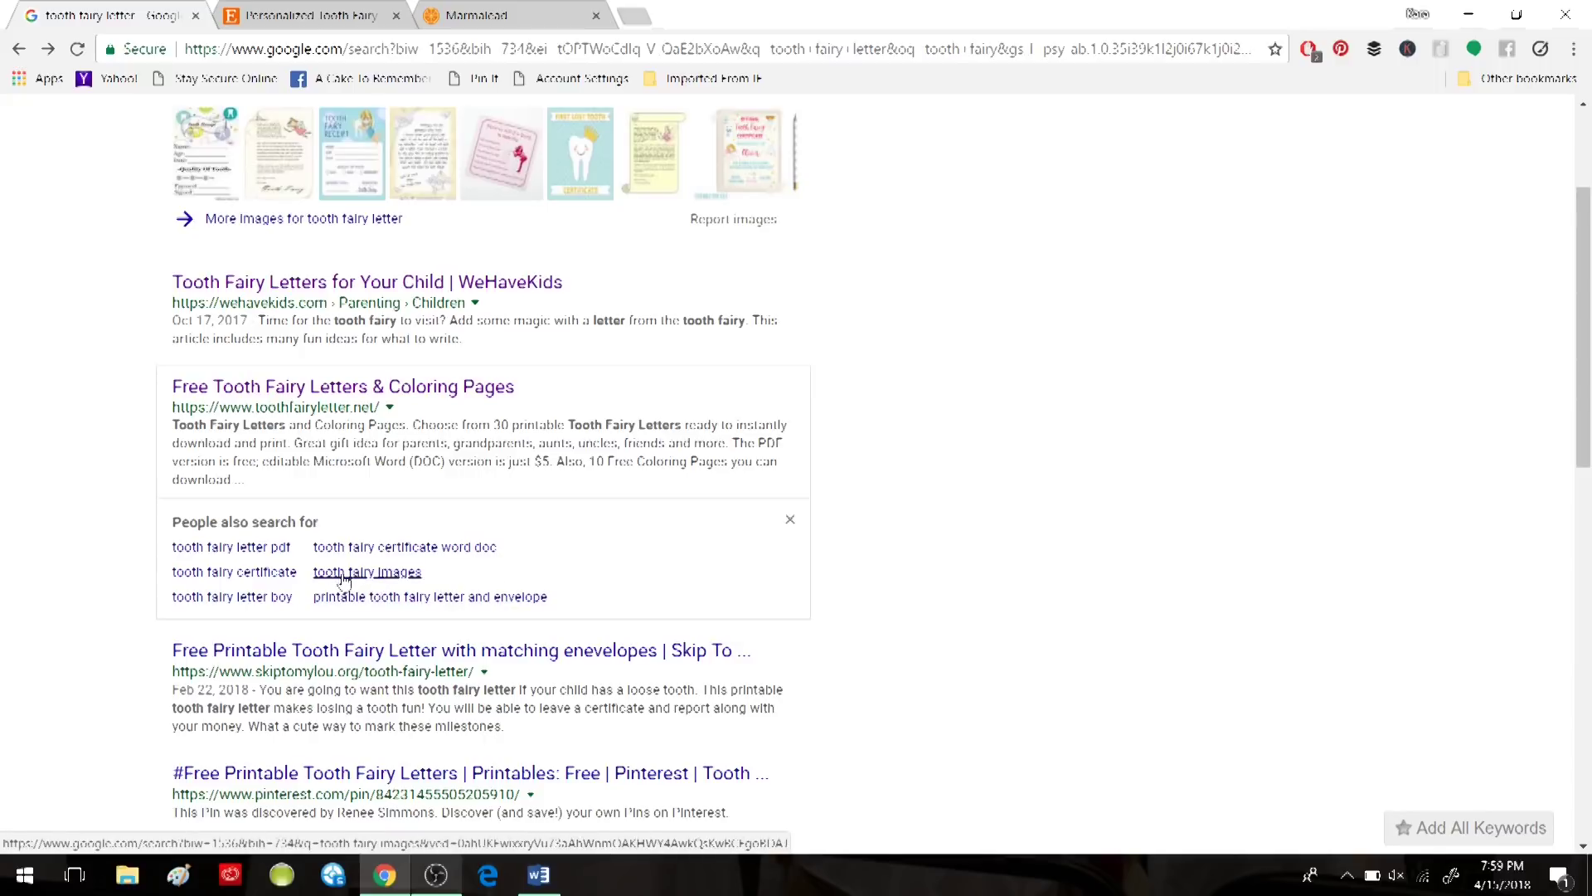
Go back to Marmalead and search for the shorter keyword "tooth fairy".
{"action": "left_click", "coordinate": [295, 16]}
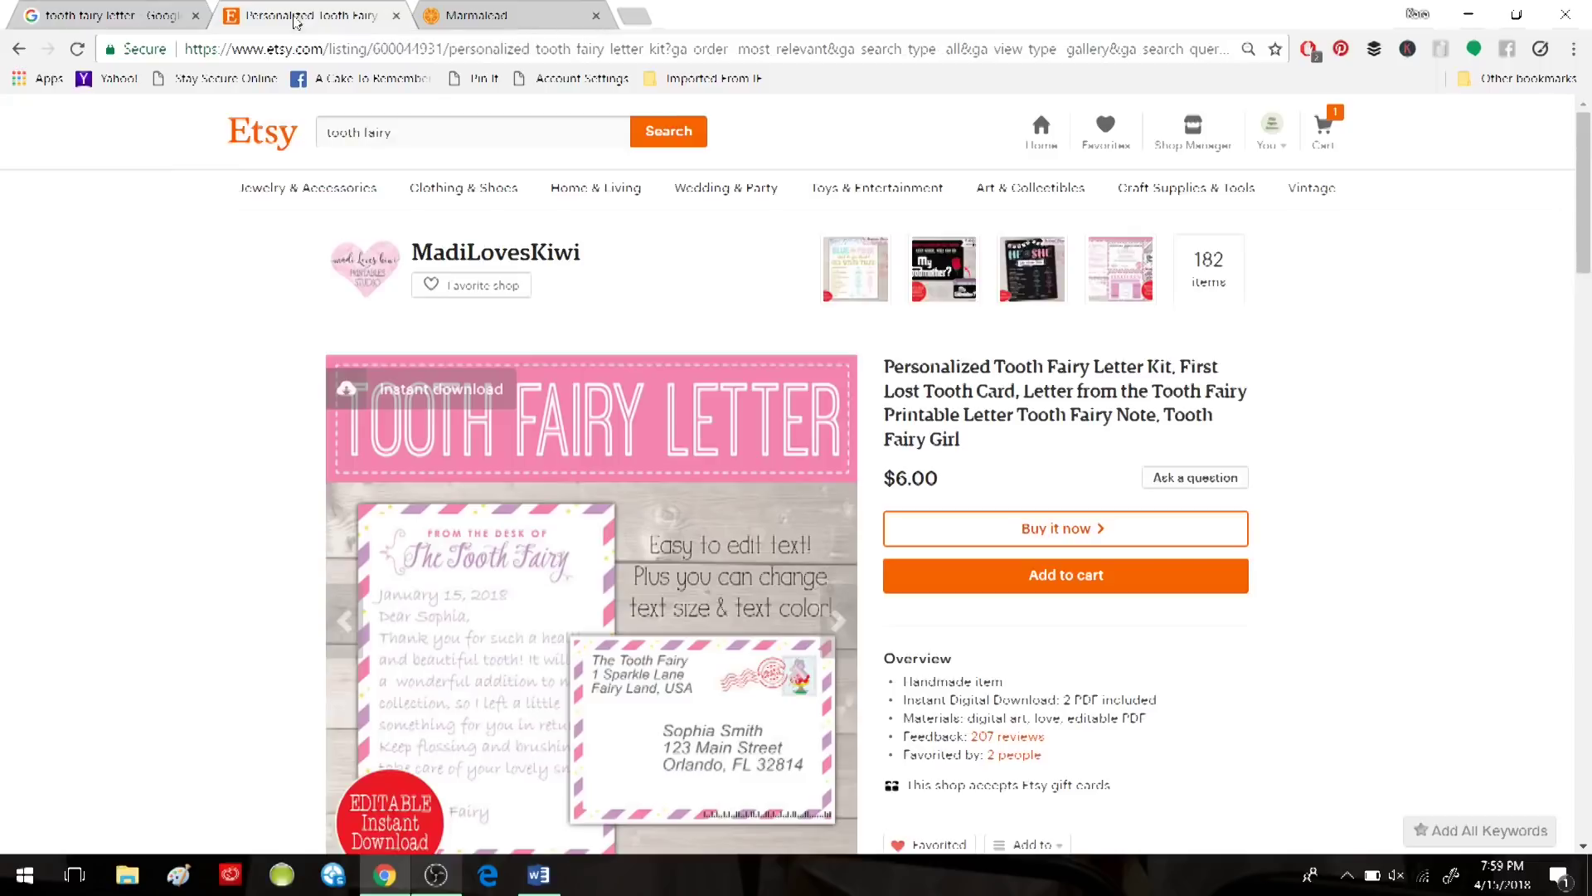
{"action": "left_click", "coordinate": [498, 17]}
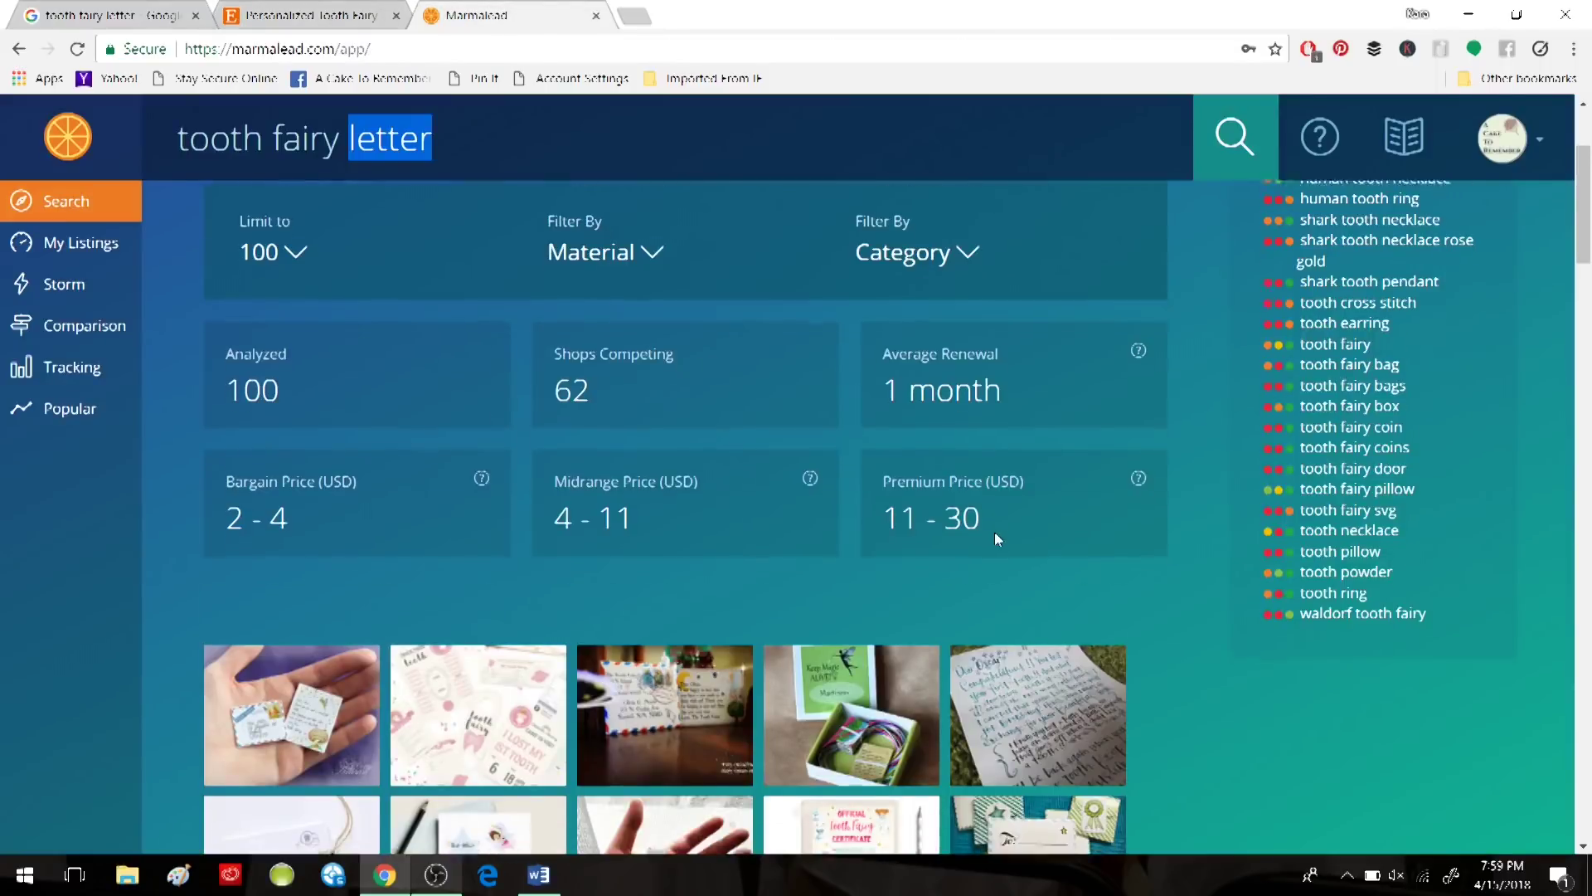
{"action": "scroll", "coordinate": [993, 531], "scroll_direction": "down", "scroll_amount": 5}
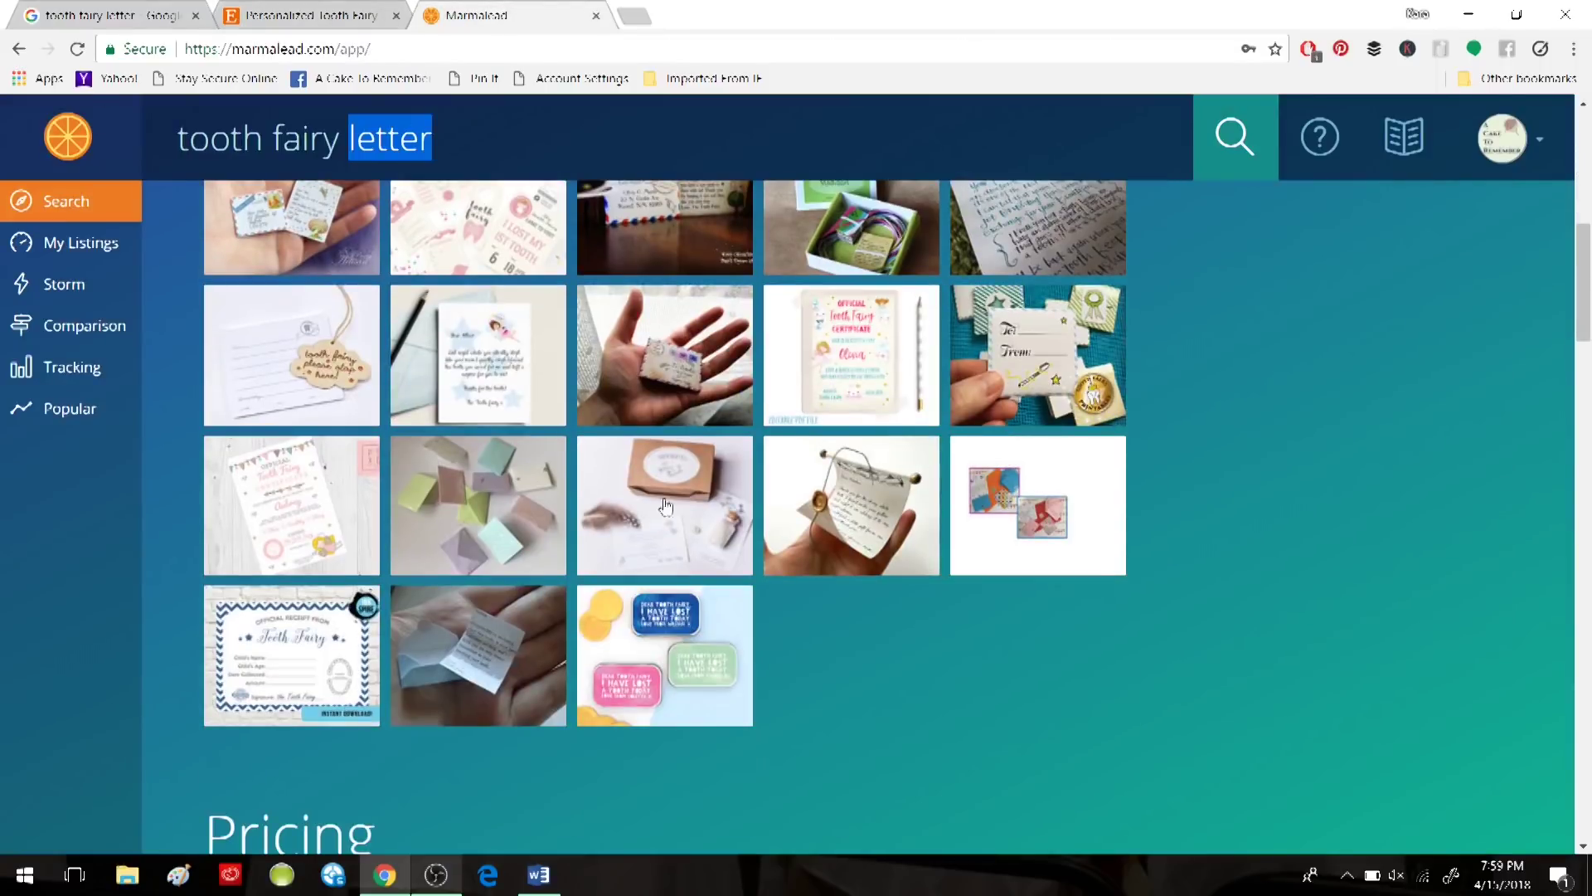
{"action": "left_click", "coordinate": [445, 136]}
{"action": "key", "text": "BackSpace"}
{"action": "key", "text": "BackSpace"}
{"action": "key", "text": "BackSpace"}
{"action": "key", "text": "BackSpace"}
{"action": "key", "text": "BackSpace"}
{"action": "key", "text": "BackSpace"}
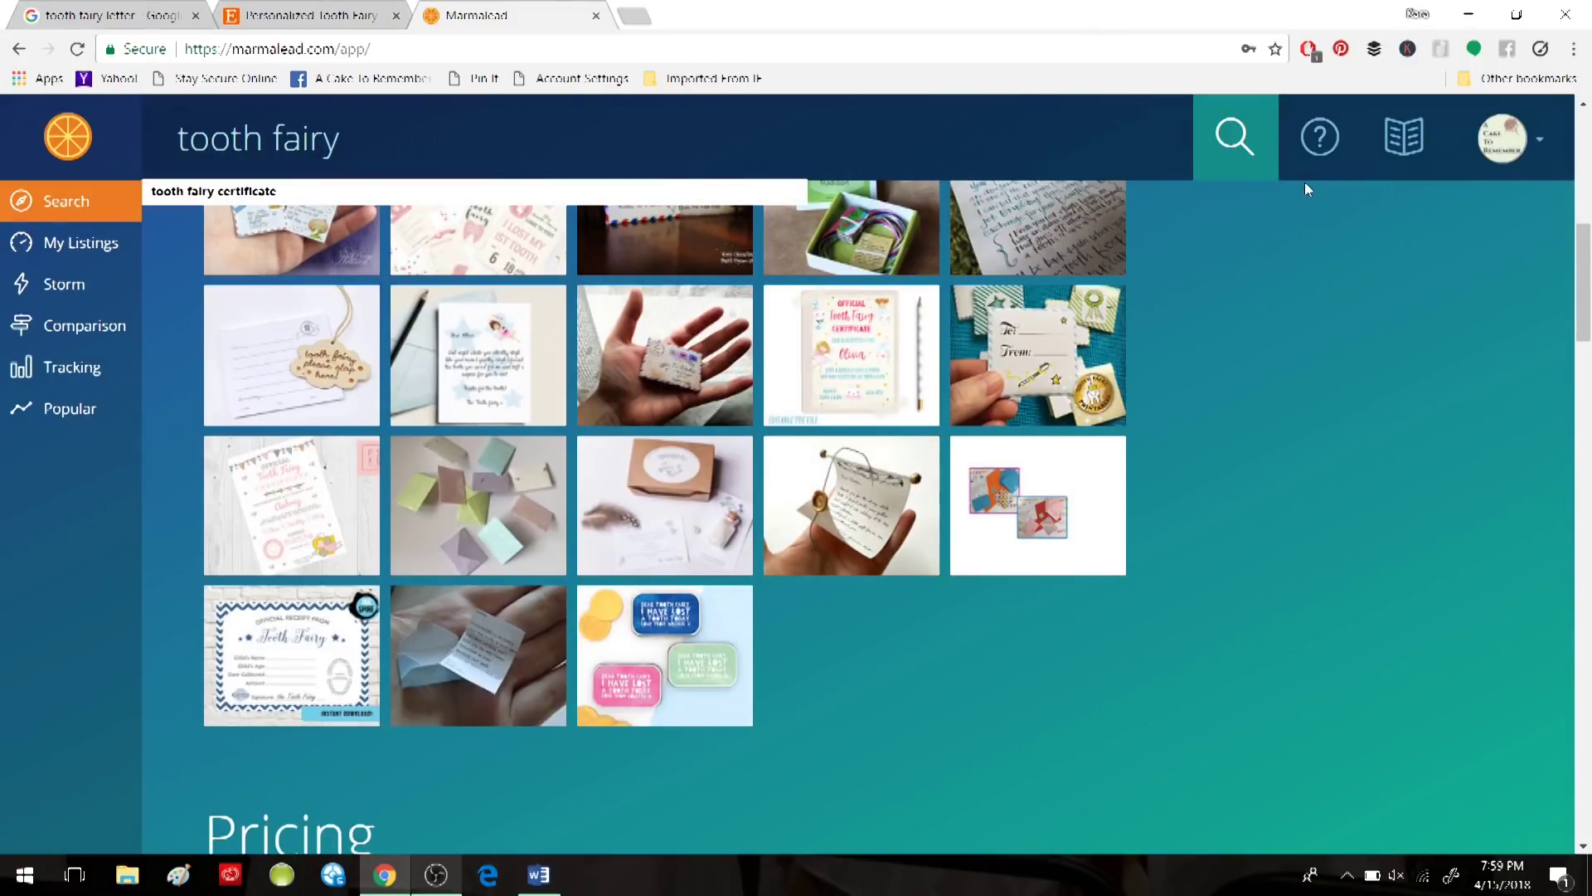
{"action": "left_click", "coordinate": [1235, 137]}
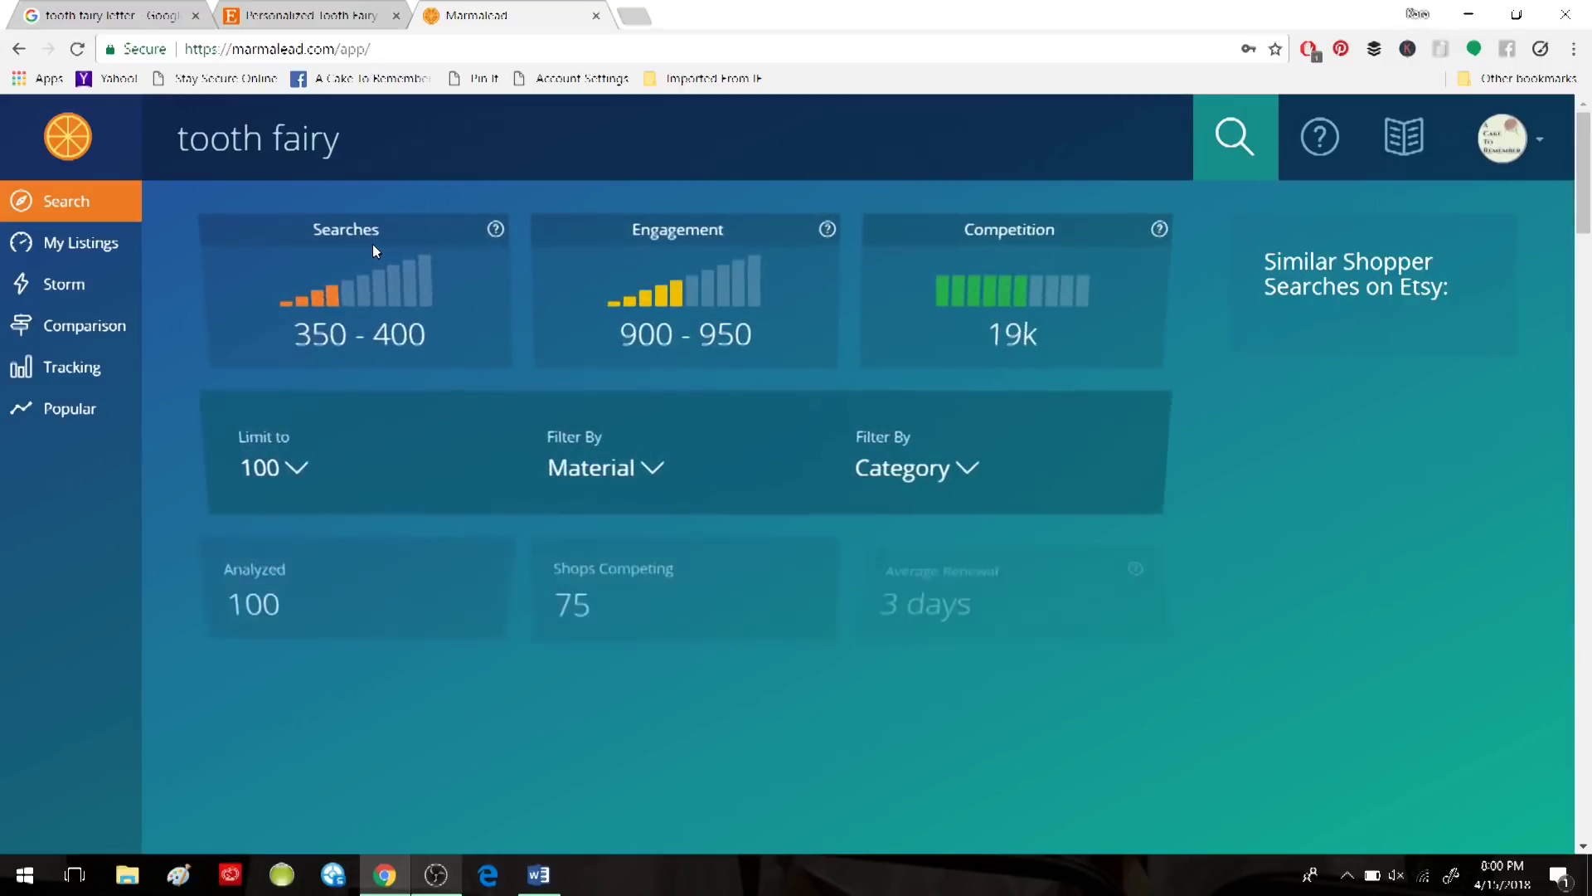
Look through the "tooth fairy" results, including the price ranges, sample listings and Popular Tags table.
{"action": "scroll", "coordinate": [581, 398], "scroll_direction": "down", "scroll_amount": 3}
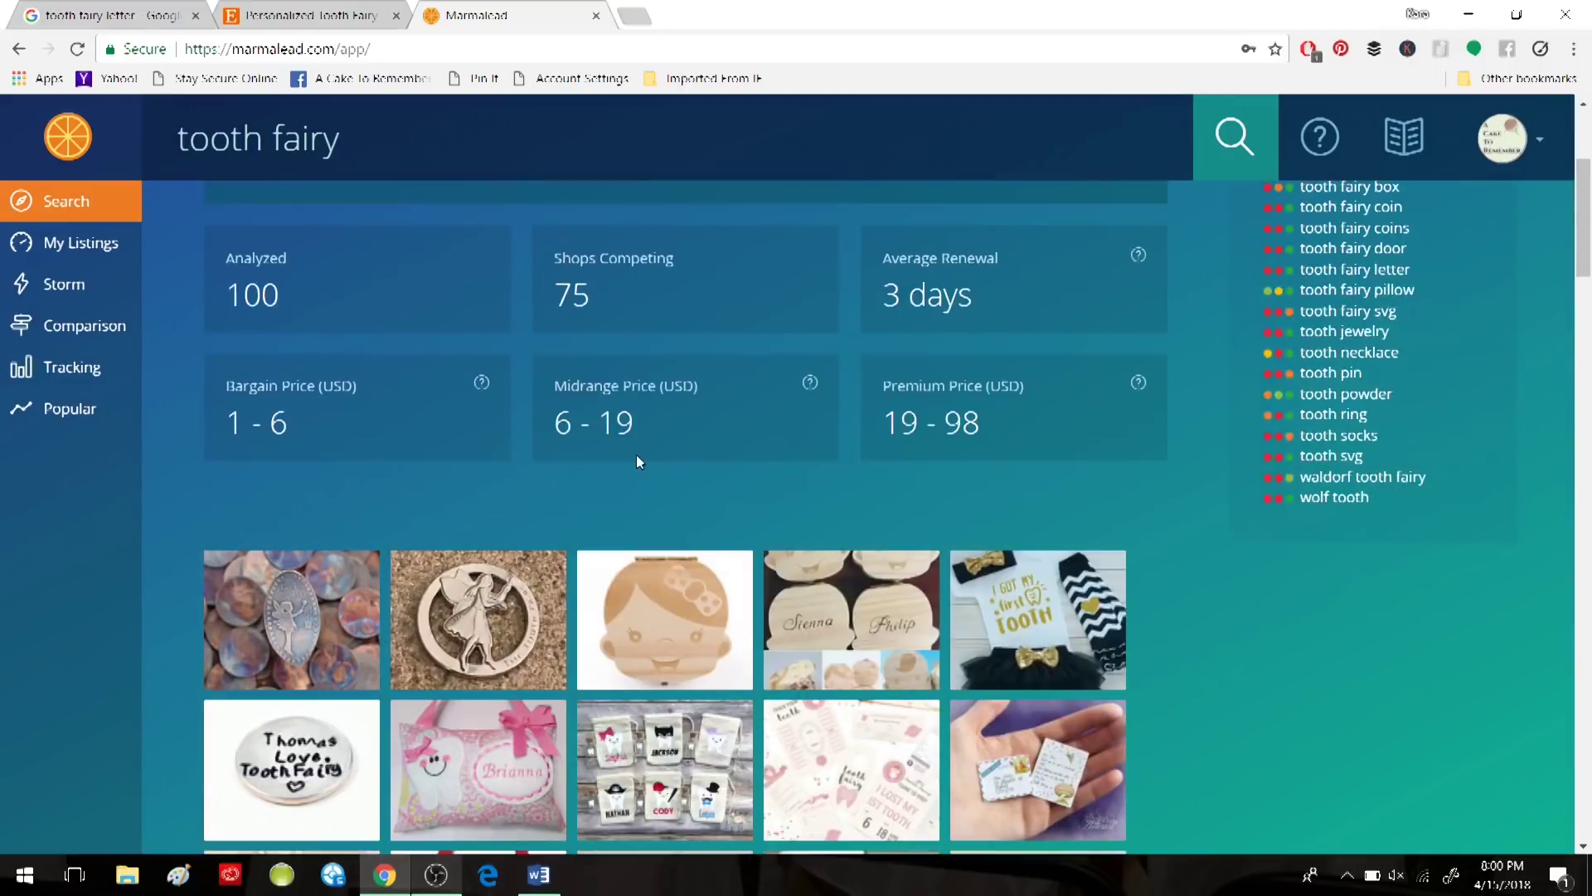
{"action": "scroll", "coordinate": [715, 449], "scroll_direction": "down", "scroll_amount": 14}
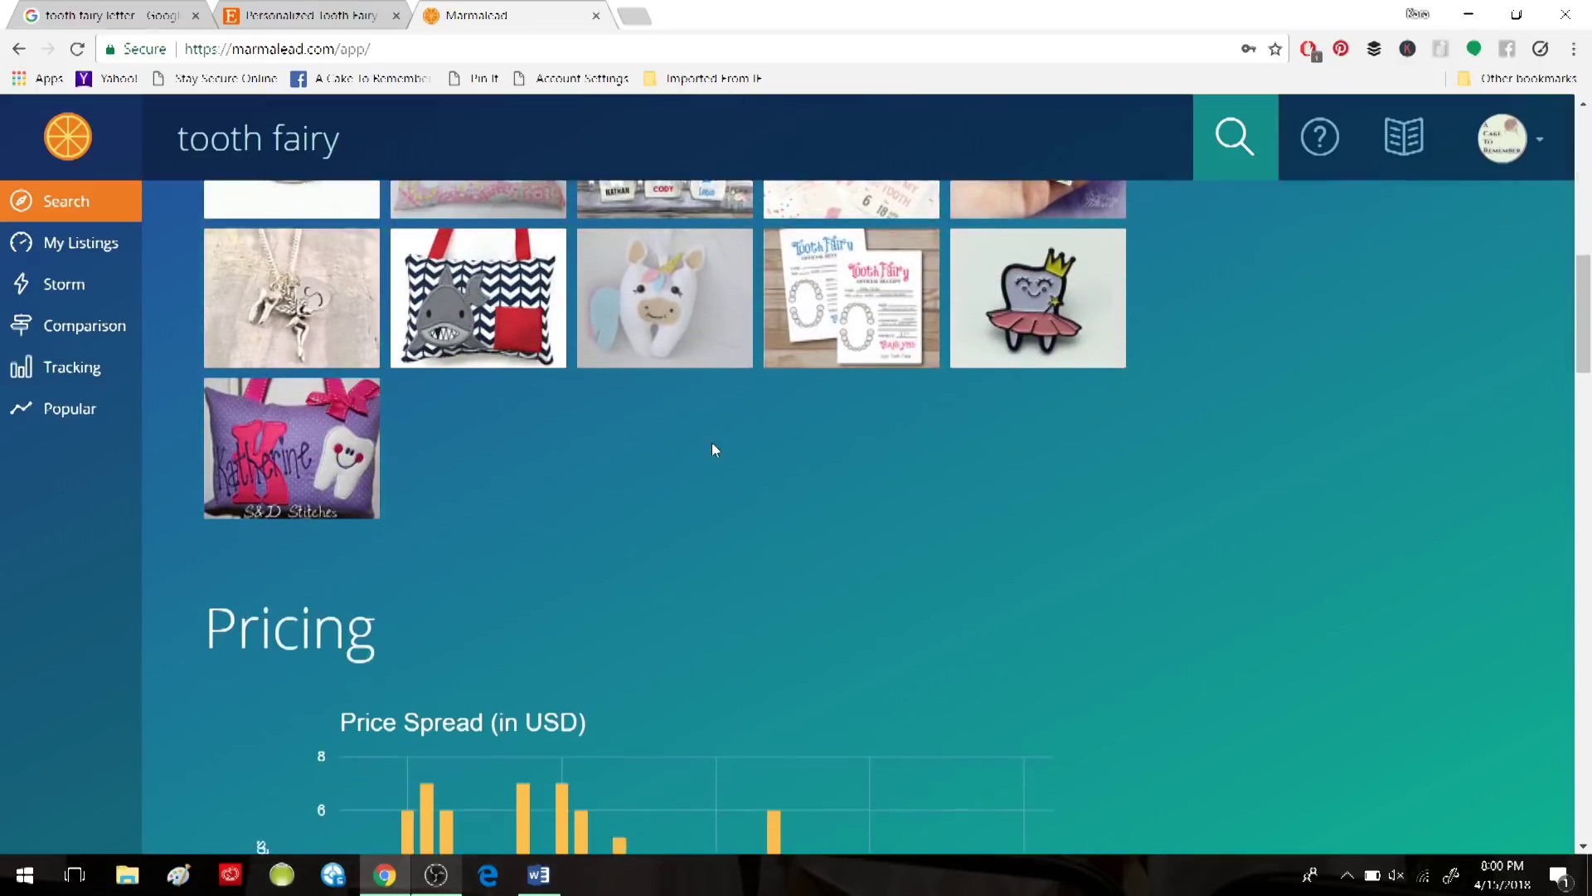
{"action": "scroll", "coordinate": [715, 450], "scroll_direction": "down", "scroll_amount": 2}
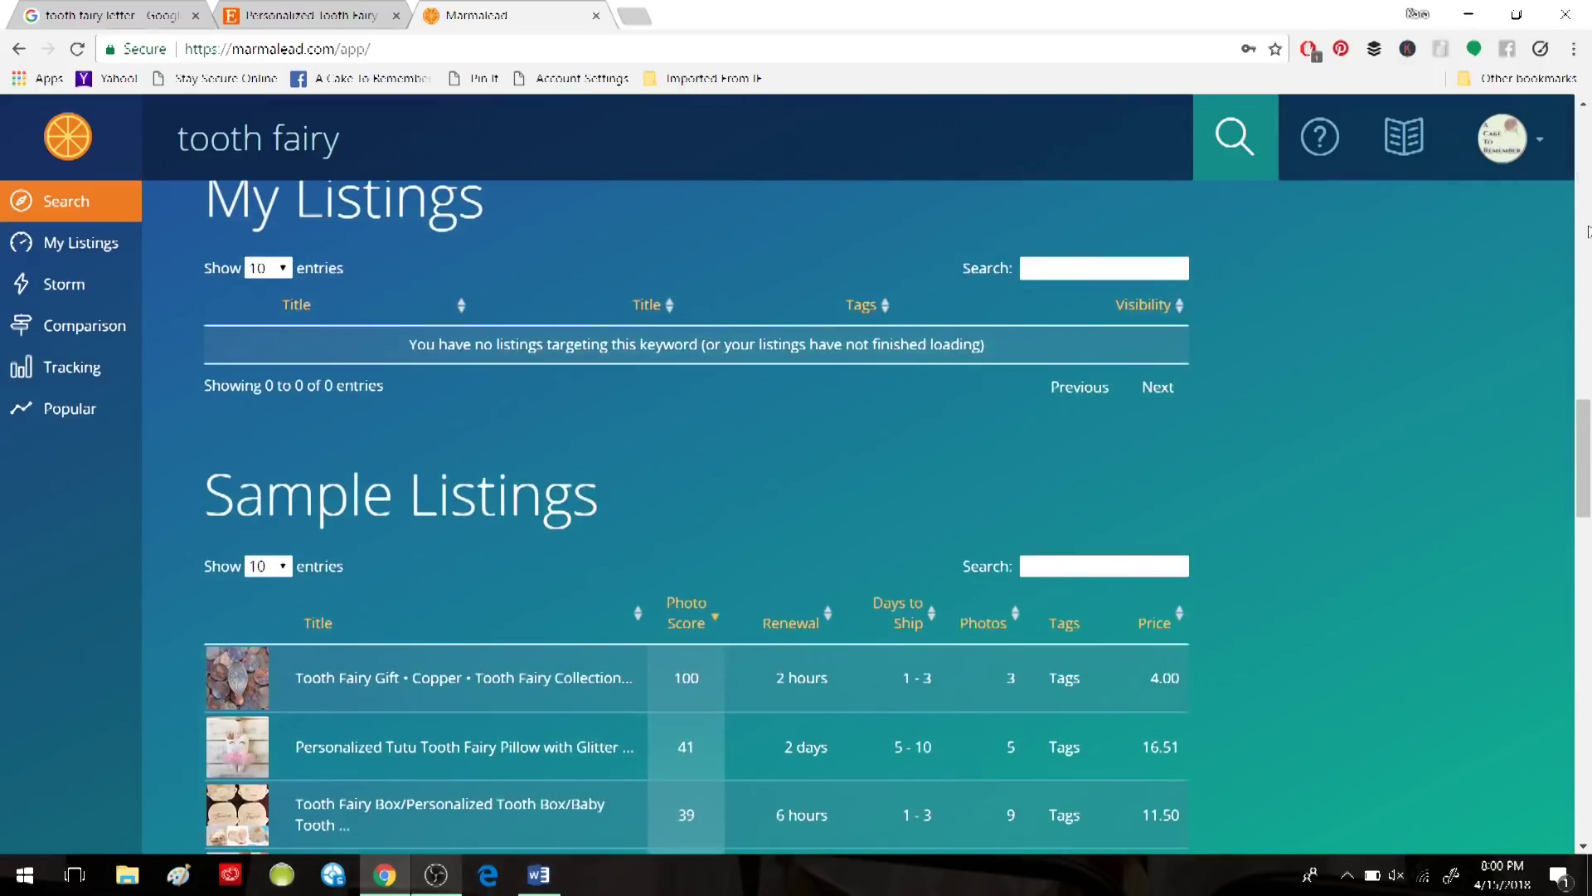
{"action": "left_click_drag", "start_coordinate": [1582, 471], "coordinate": [1587, 635]}
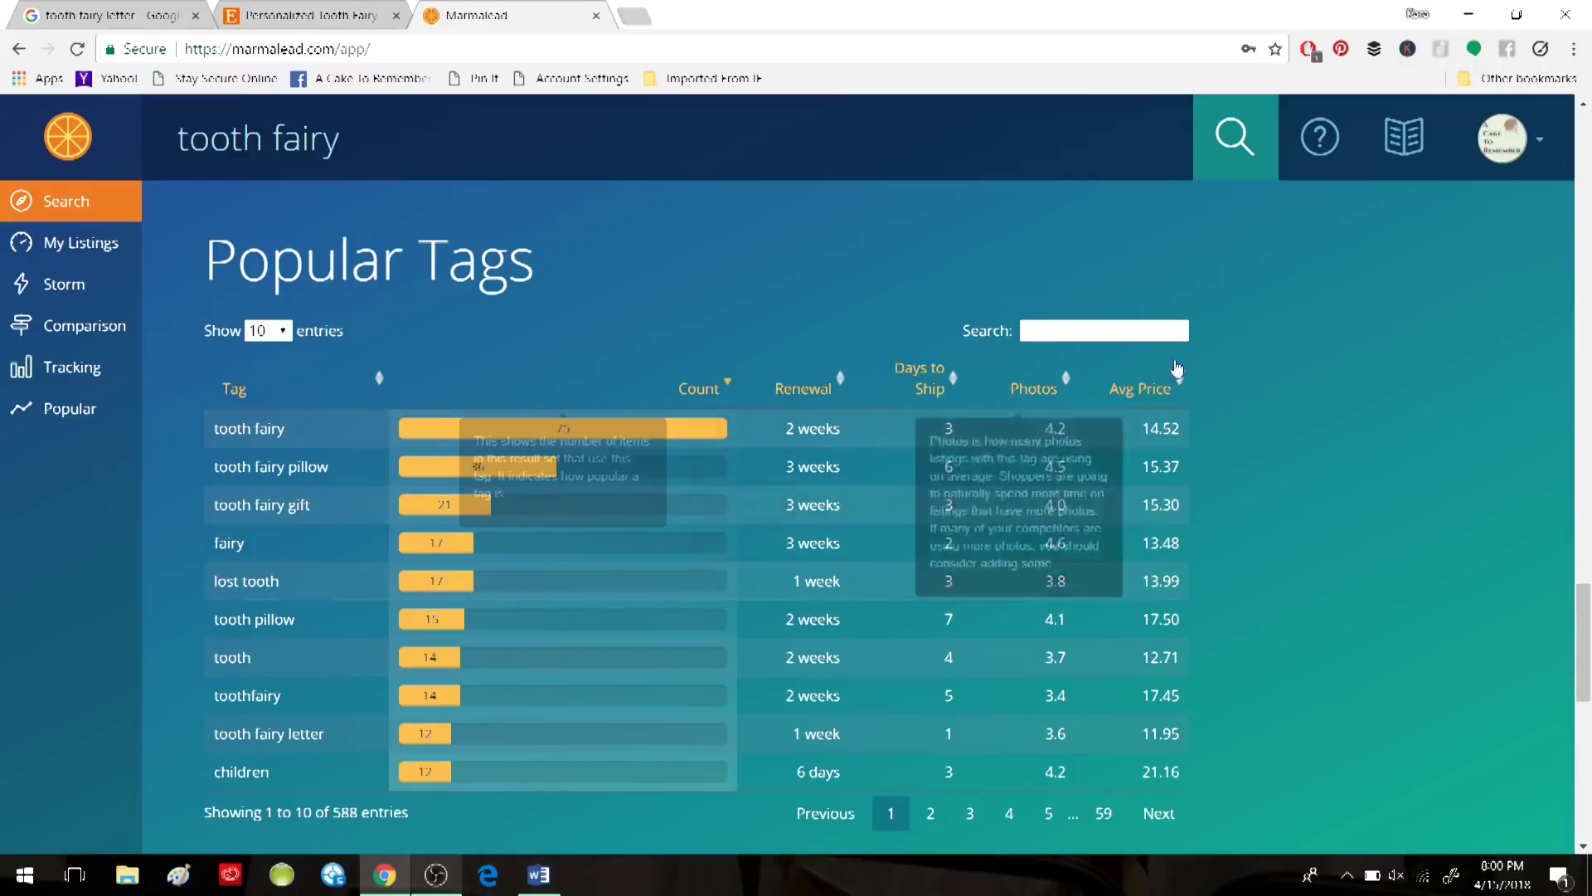
{"action": "left_click_drag", "start_coordinate": [1588, 579], "coordinate": [1565, 233]}
{"action": "scroll", "coordinate": [1159, 272], "scroll_direction": "up", "scroll_amount": 3}
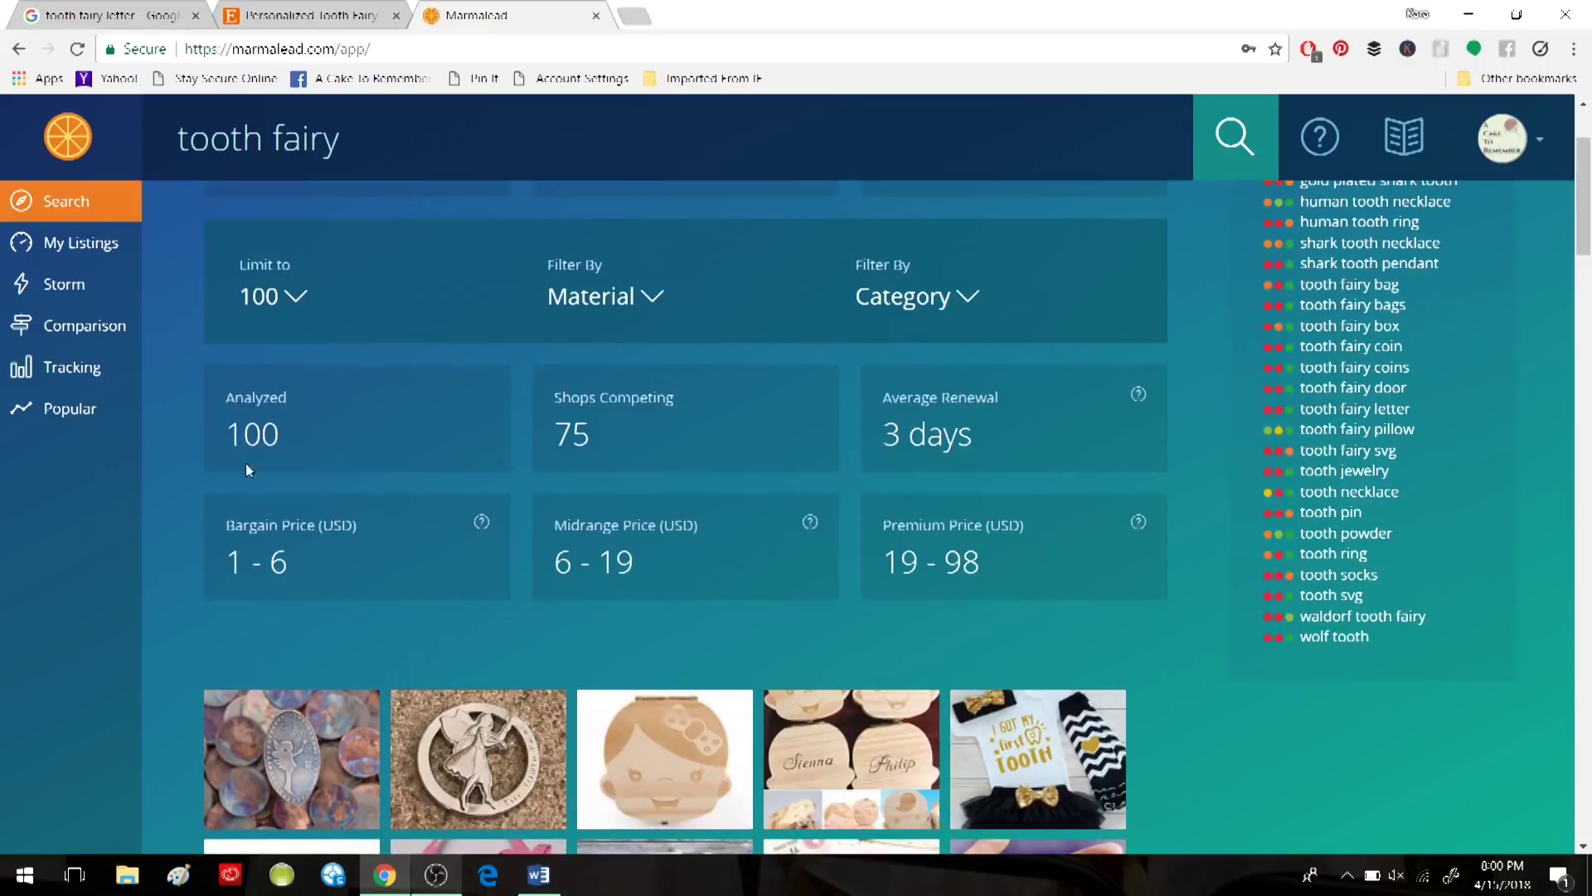
Examine the tag cloud and show page 2 of the Popular Tags table.
{"action": "left_click_drag", "start_coordinate": [1580, 207], "coordinate": [1503, 697]}
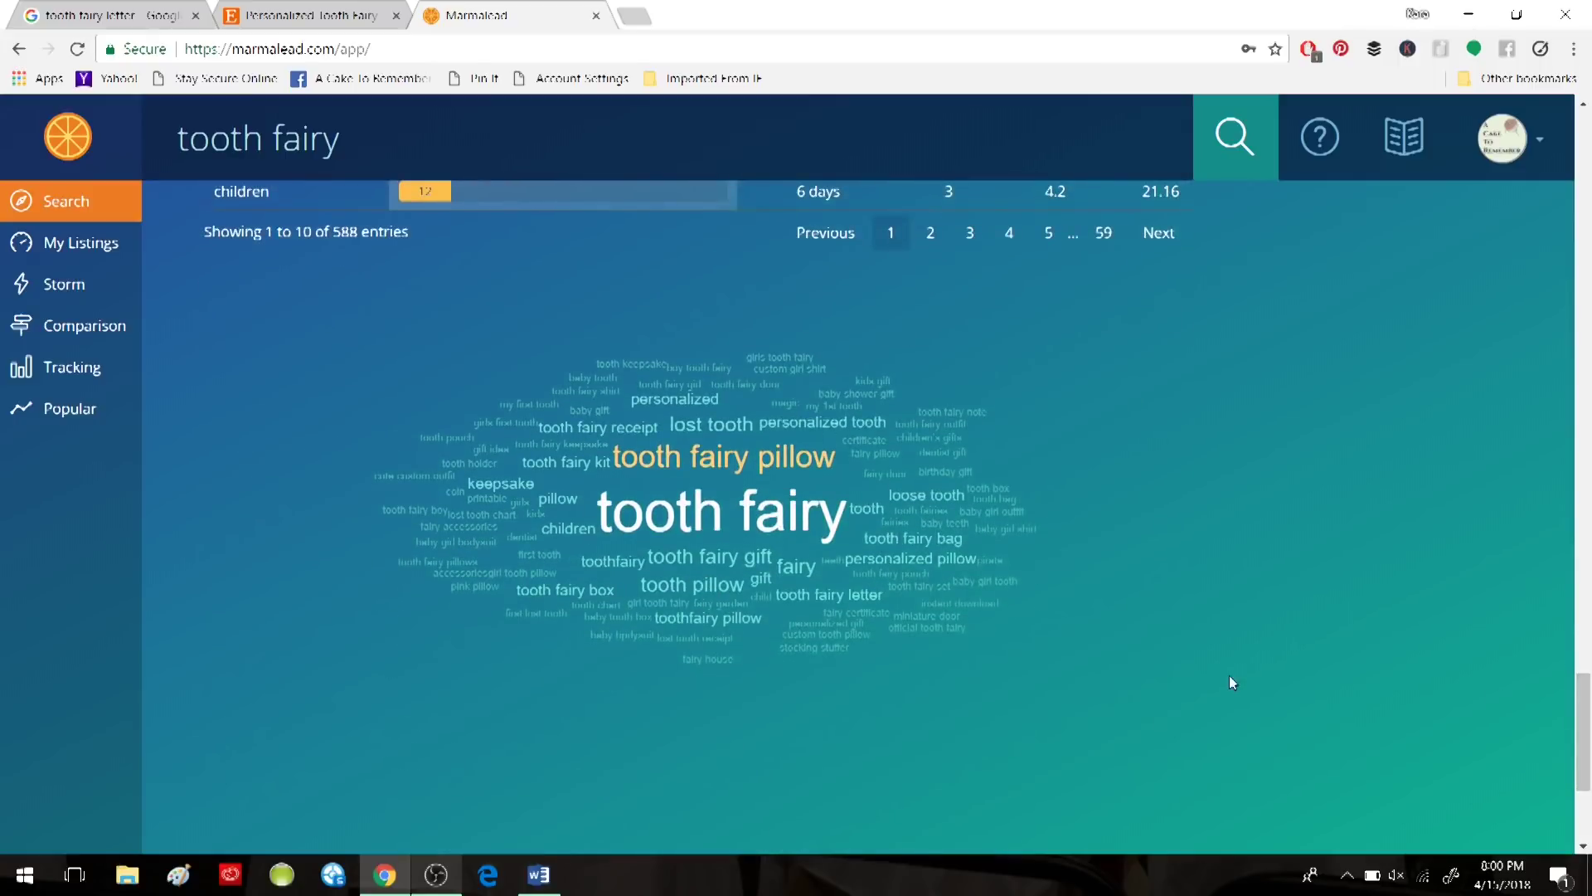
{"action": "left_click_drag", "start_coordinate": [1583, 747], "coordinate": [1584, 663]}
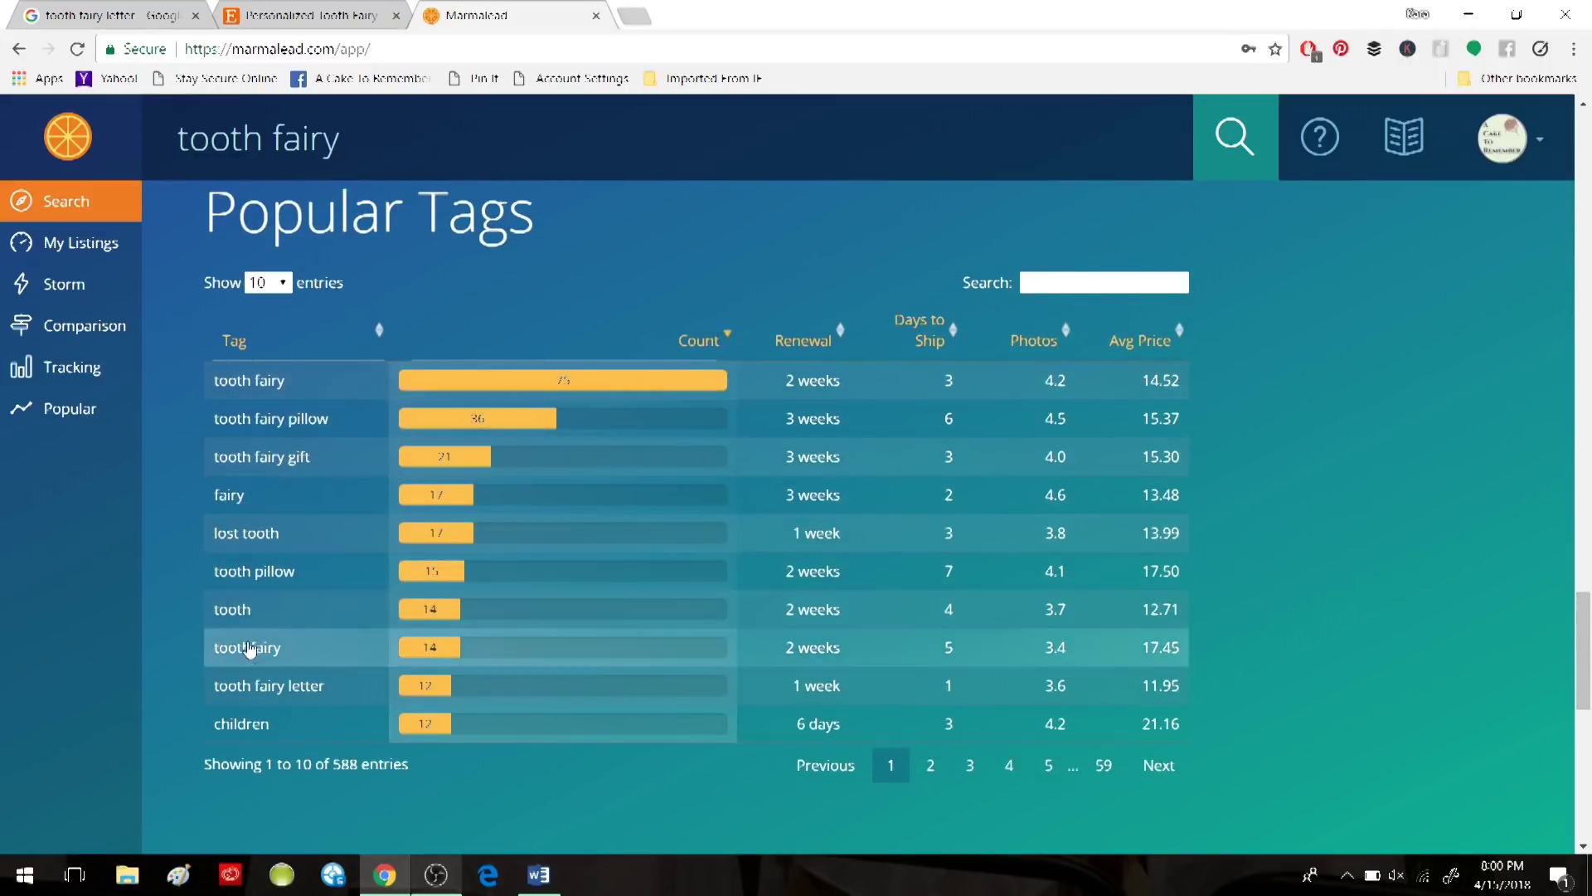
{"action": "left_click", "coordinate": [931, 767]}
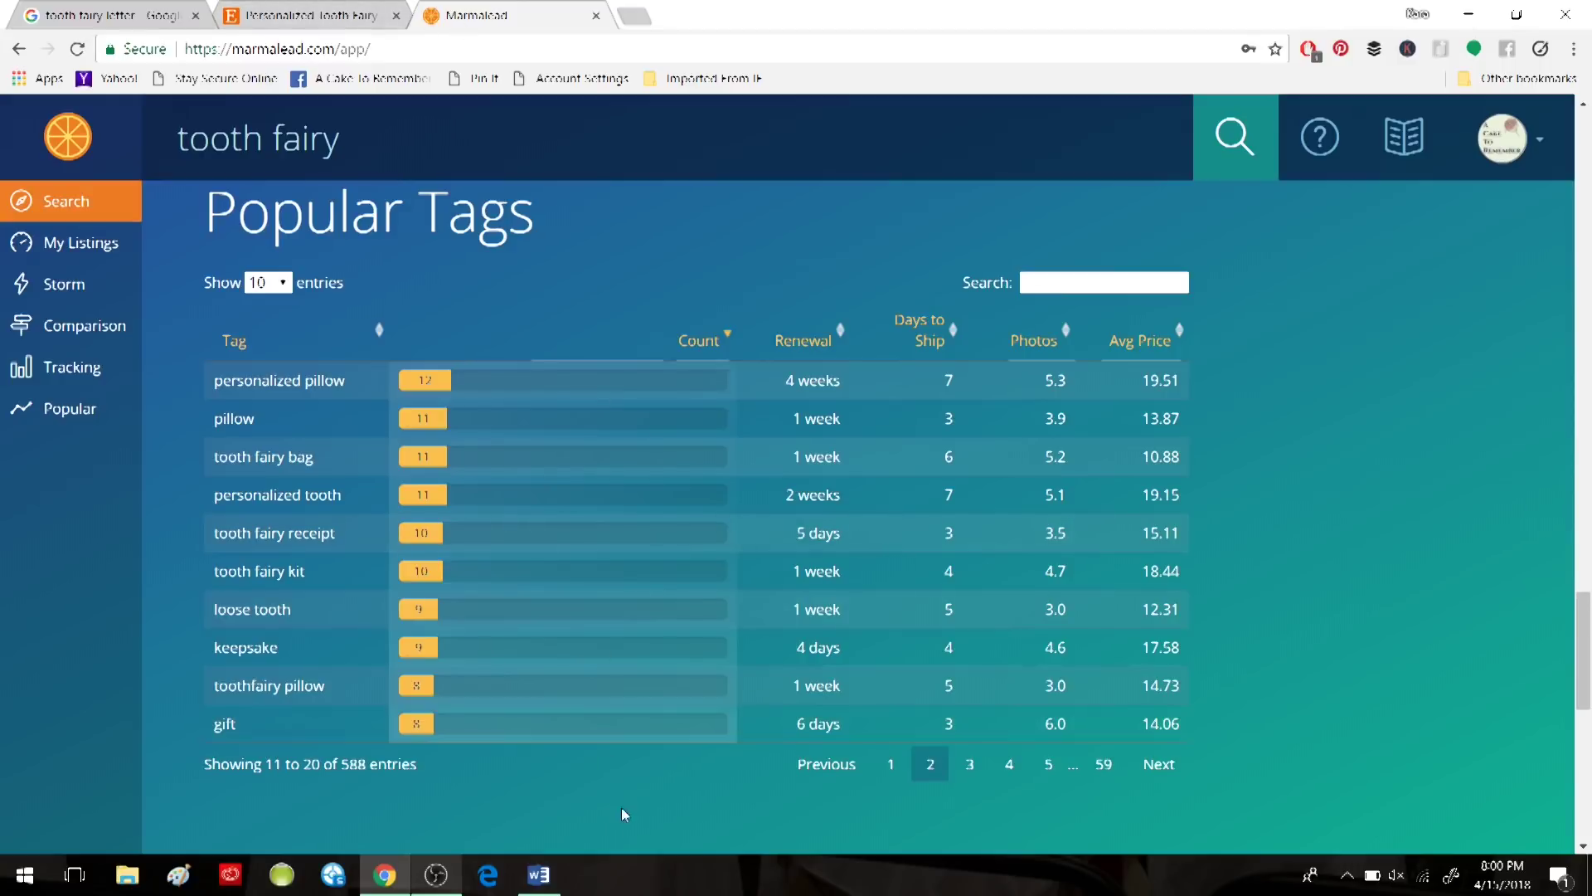
Switch to the "tooth fairy title" Word document and review the Marmalead search terms and the list of words to add from Google.
{"action": "left_click", "coordinate": [545, 886]}
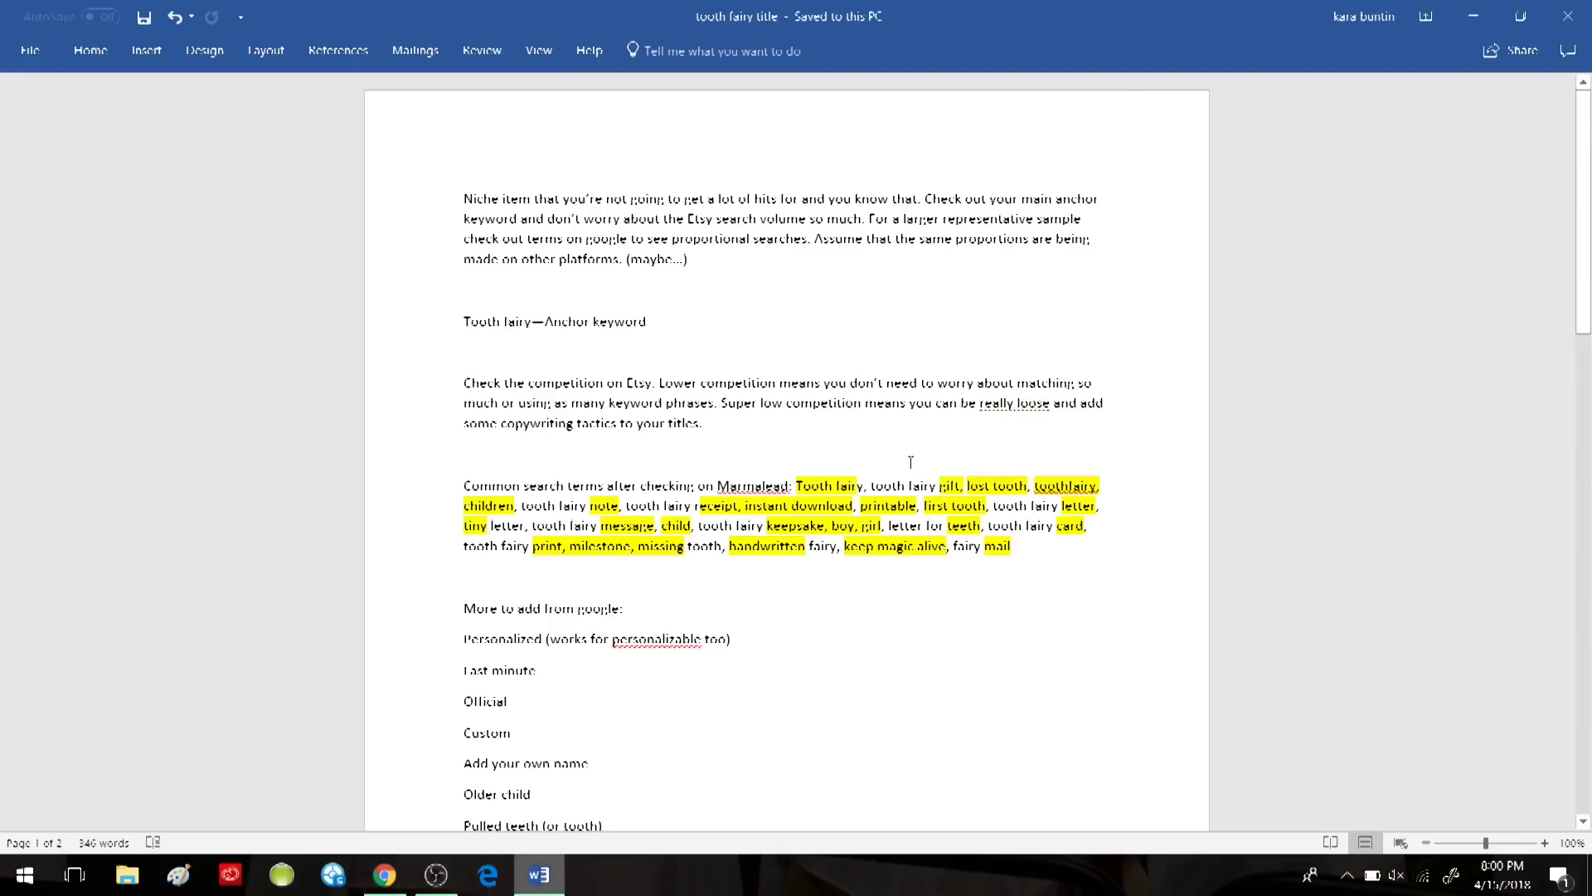
{"action": "scroll", "coordinate": [977, 423], "scroll_direction": "down", "scroll_amount": 4}
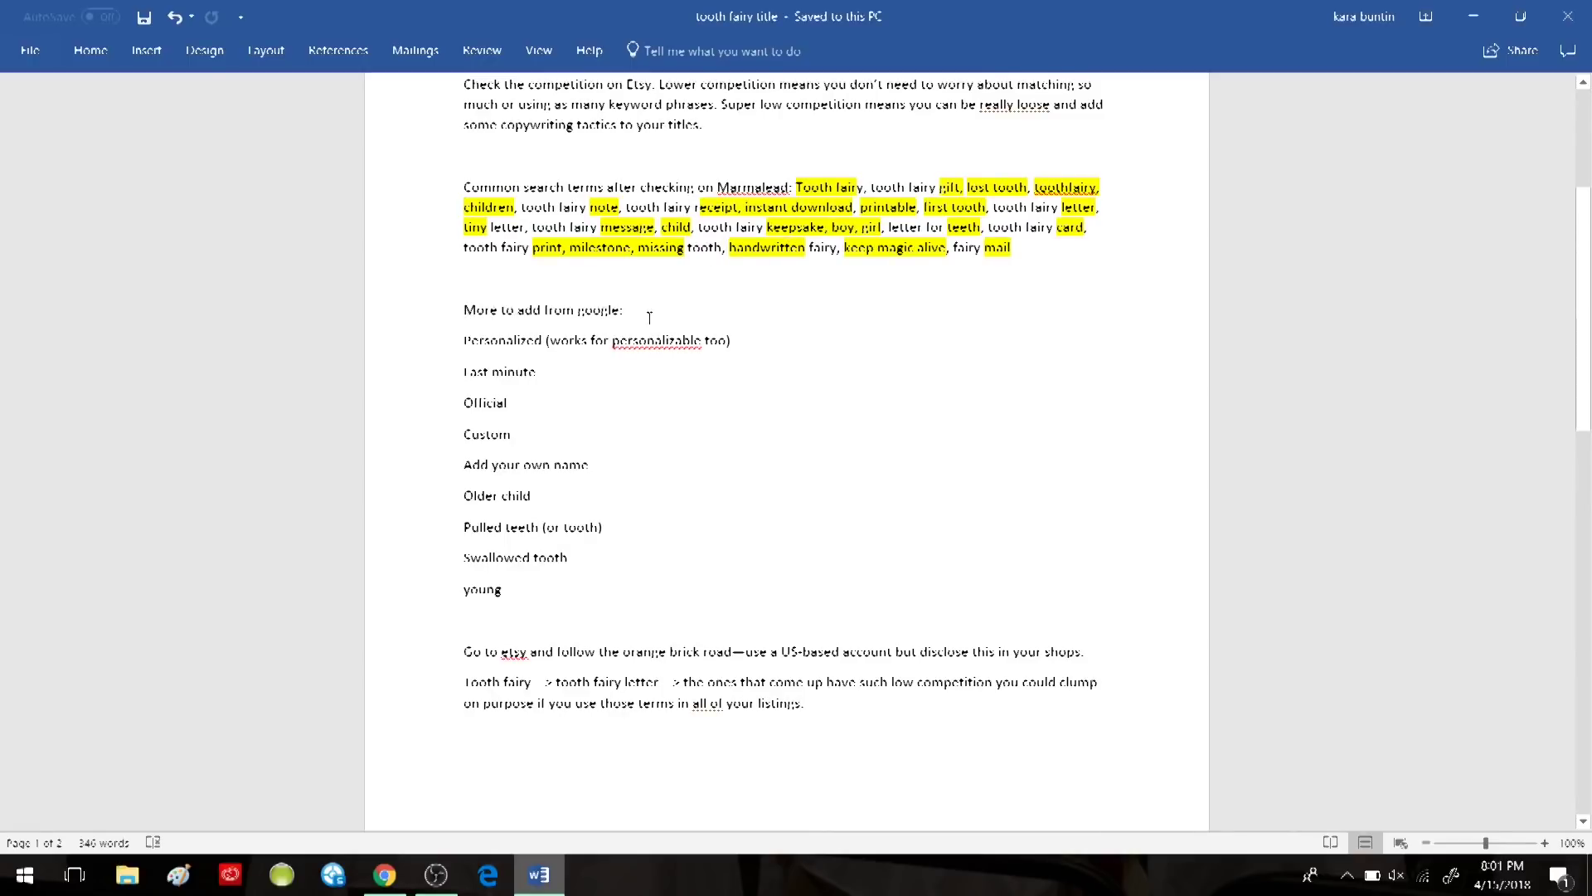
{"action": "left_click_drag", "start_coordinate": [465, 339], "coordinate": [503, 594]}
{"action": "left_click", "coordinate": [900, 503]}
{"action": "scroll", "coordinate": [900, 502], "scroll_direction": "up", "scroll_amount": 2}
{"action": "scroll", "coordinate": [687, 559], "scroll_direction": "down", "scroll_amount": 2}
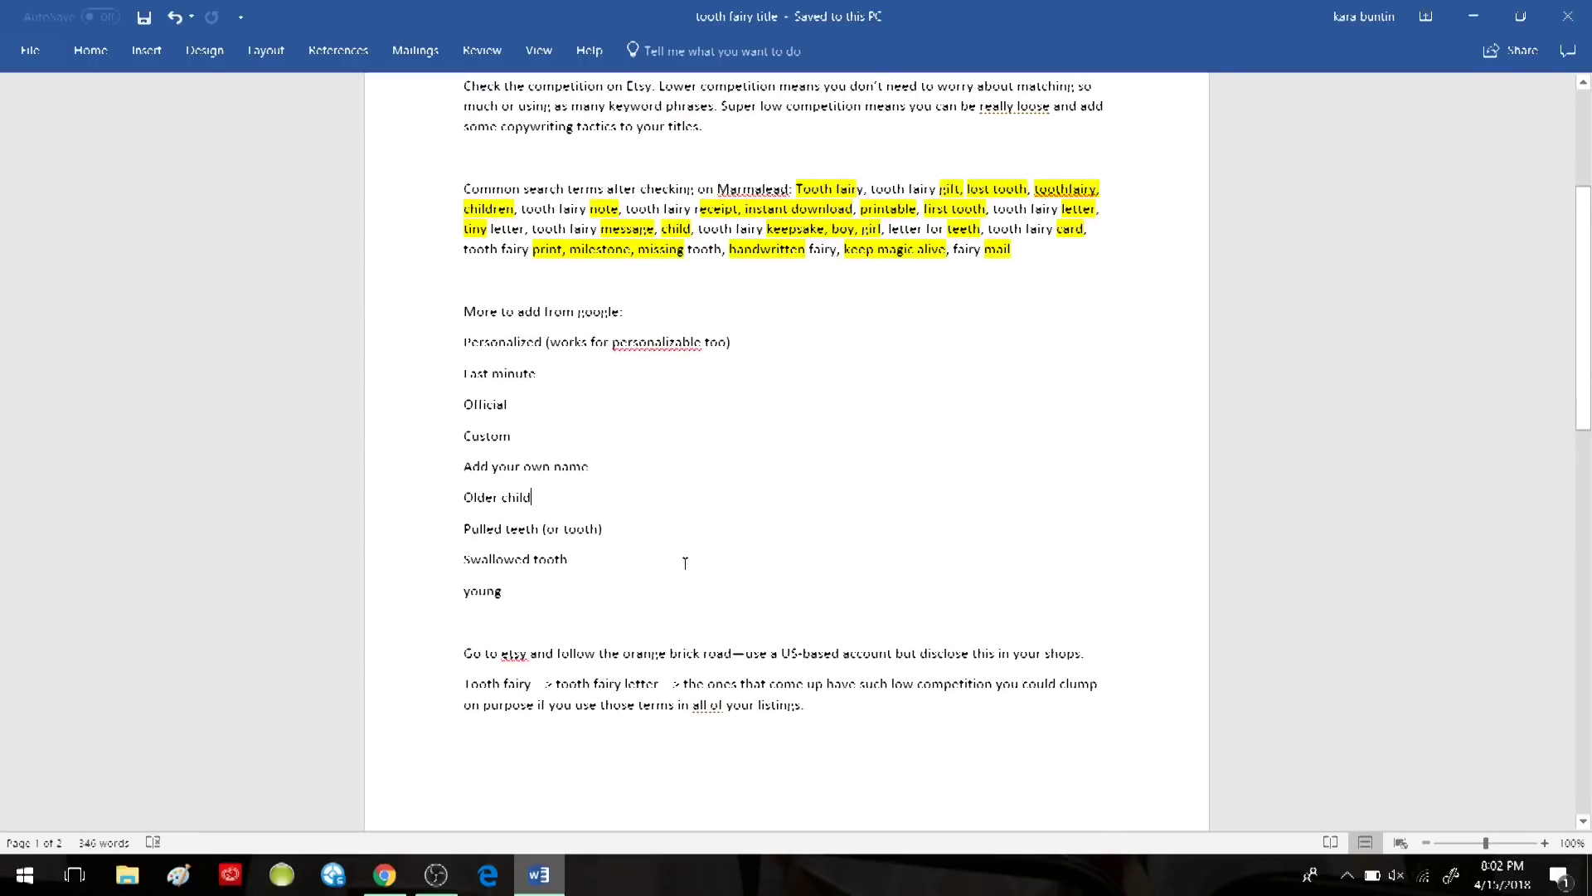
{"action": "scroll", "coordinate": [740, 446], "scroll_direction": "up", "scroll_amount": 3}
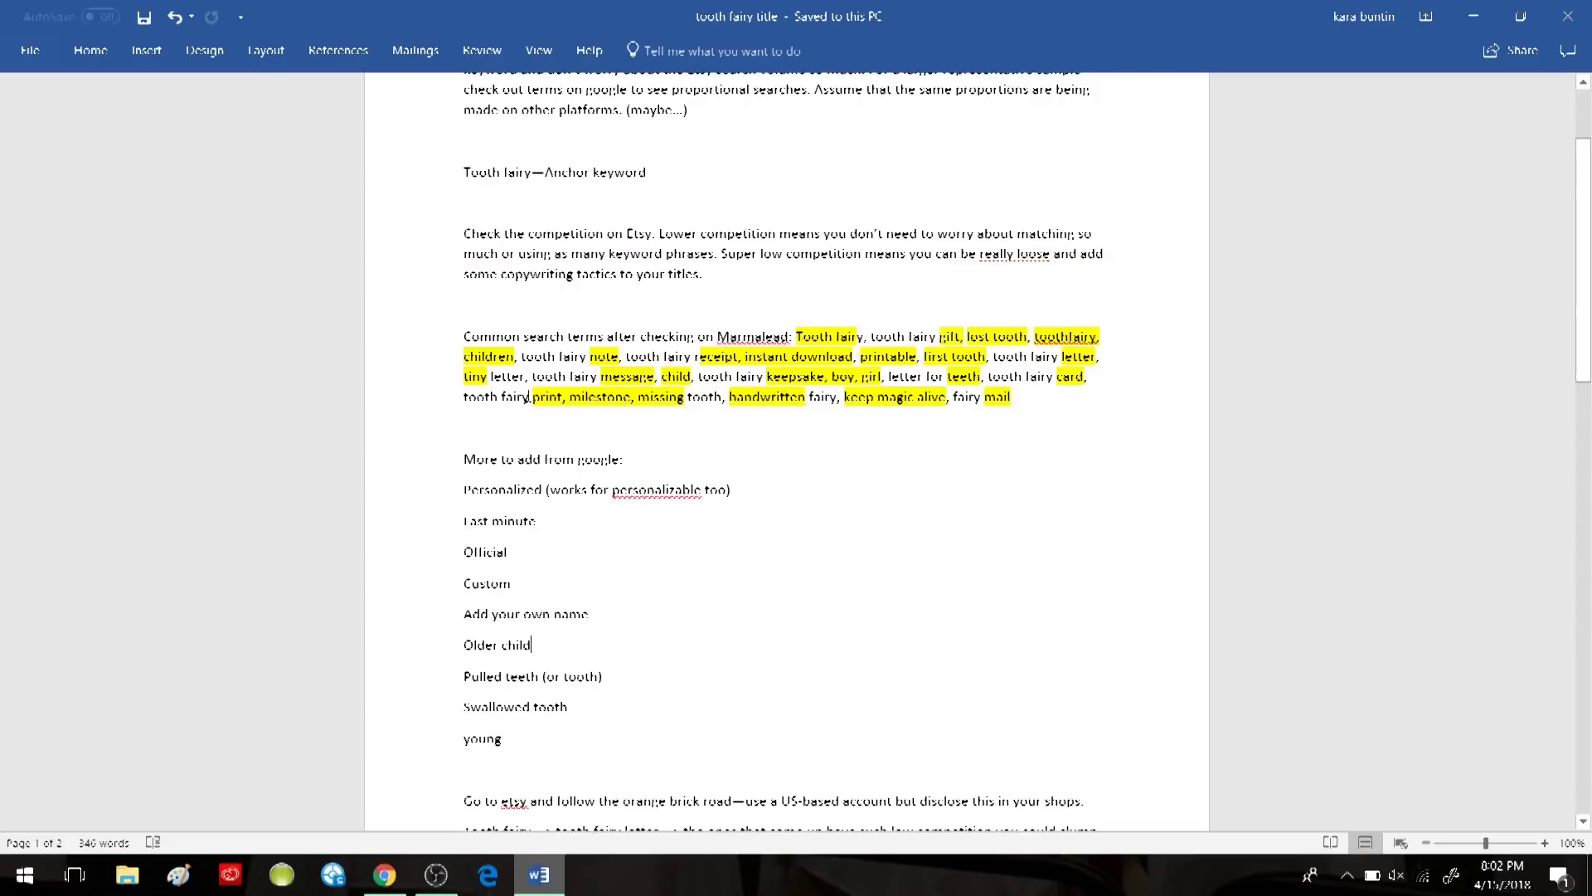
{"action": "scroll", "coordinate": [802, 593], "scroll_direction": "down", "scroll_amount": 3}
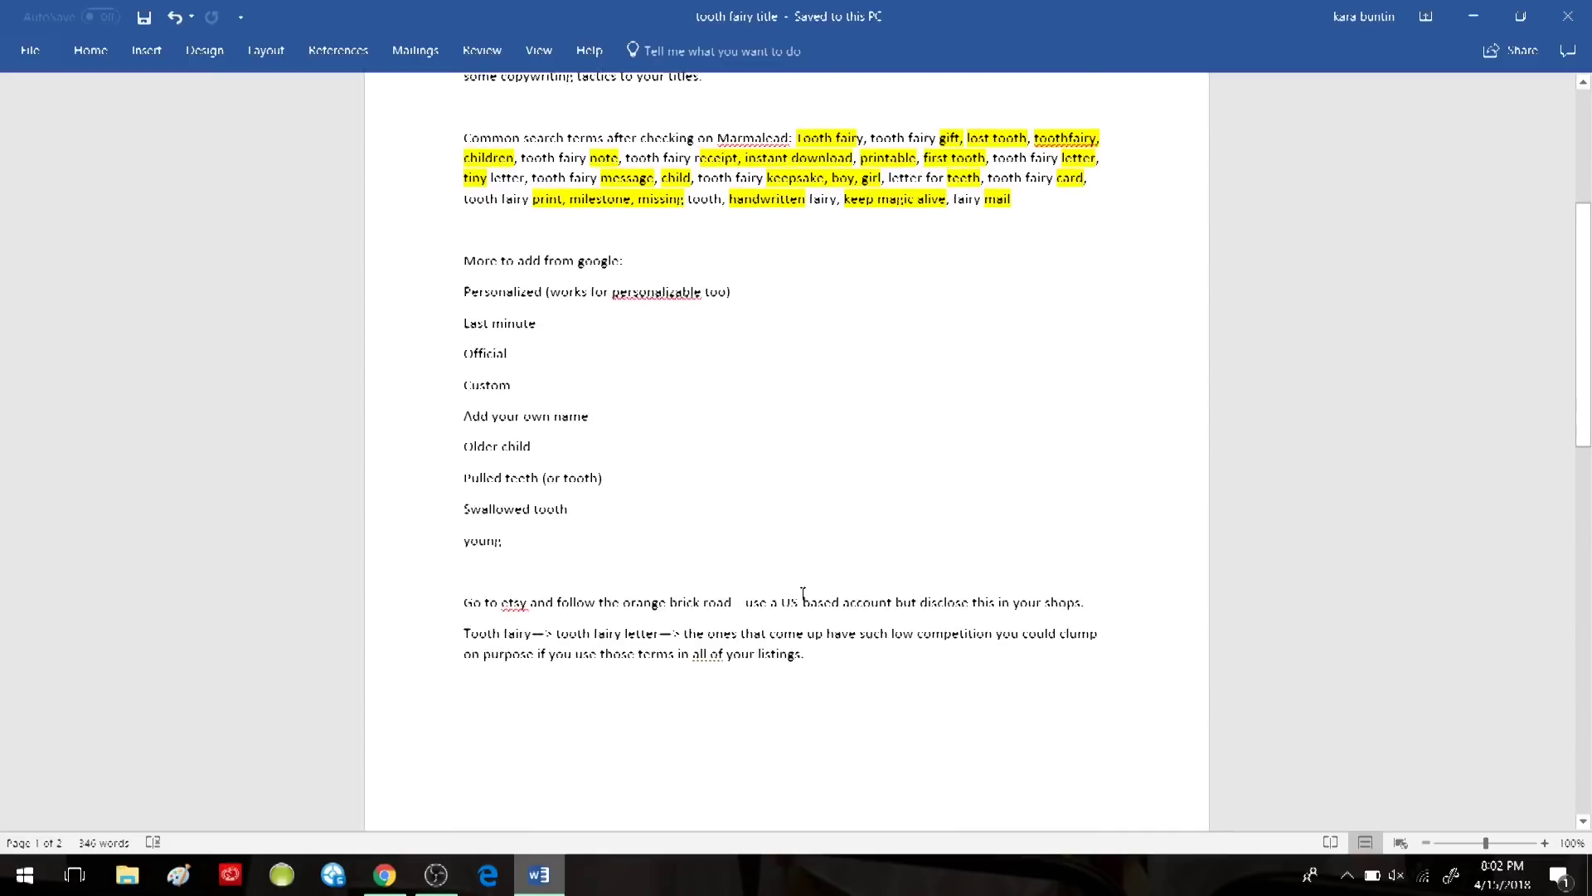
{"action": "scroll", "coordinate": [572, 695], "scroll_direction": "up", "scroll_amount": 2}
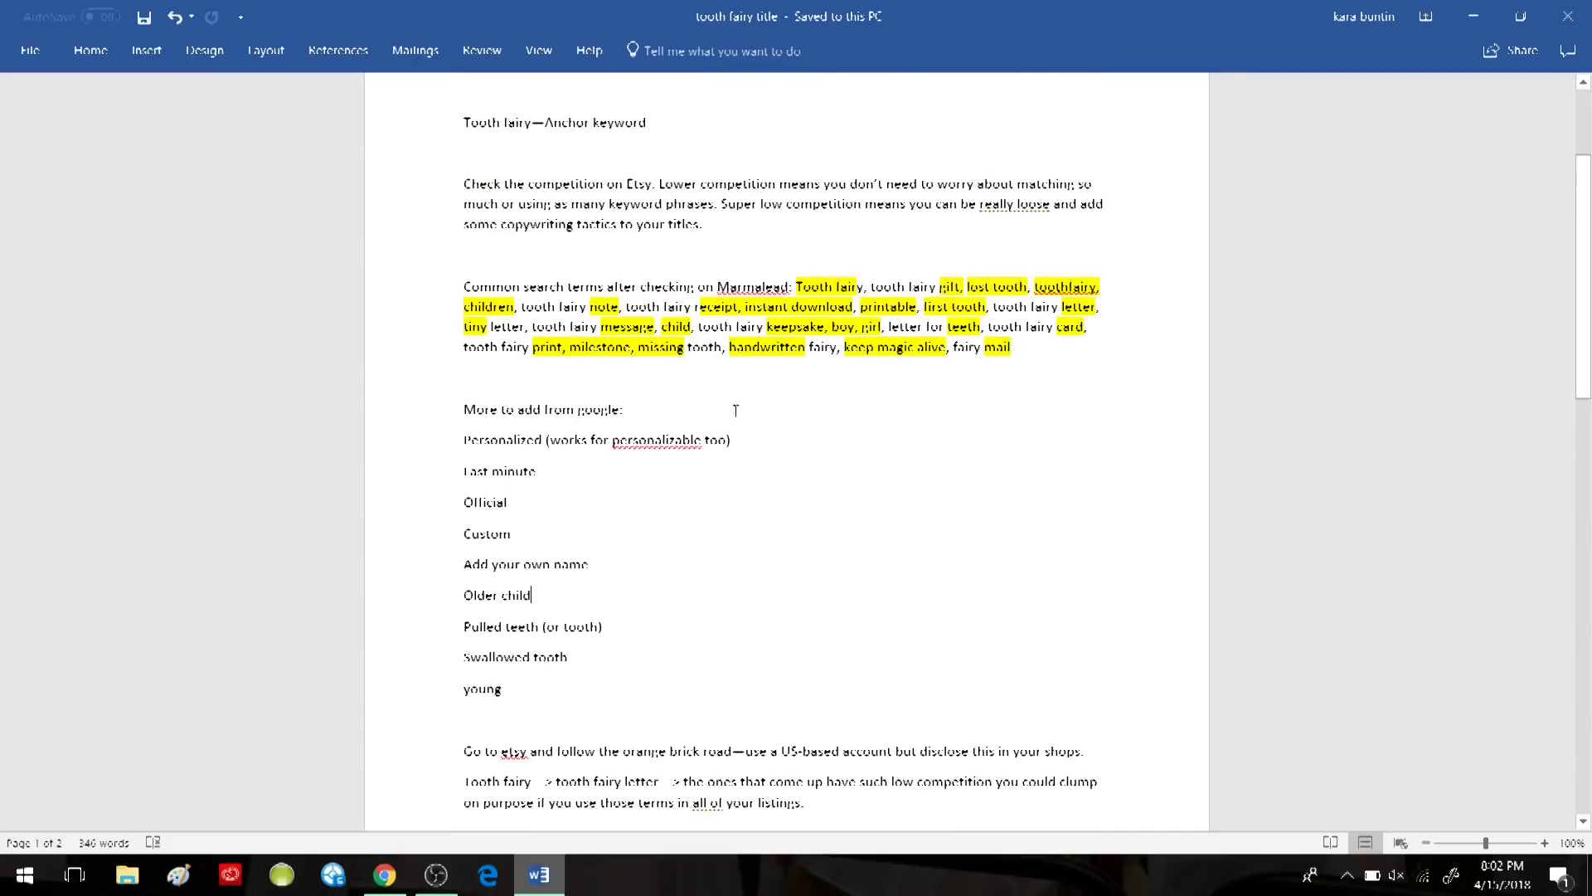
{"action": "scroll", "coordinate": [815, 663], "scroll_direction": "up", "scroll_amount": 3}
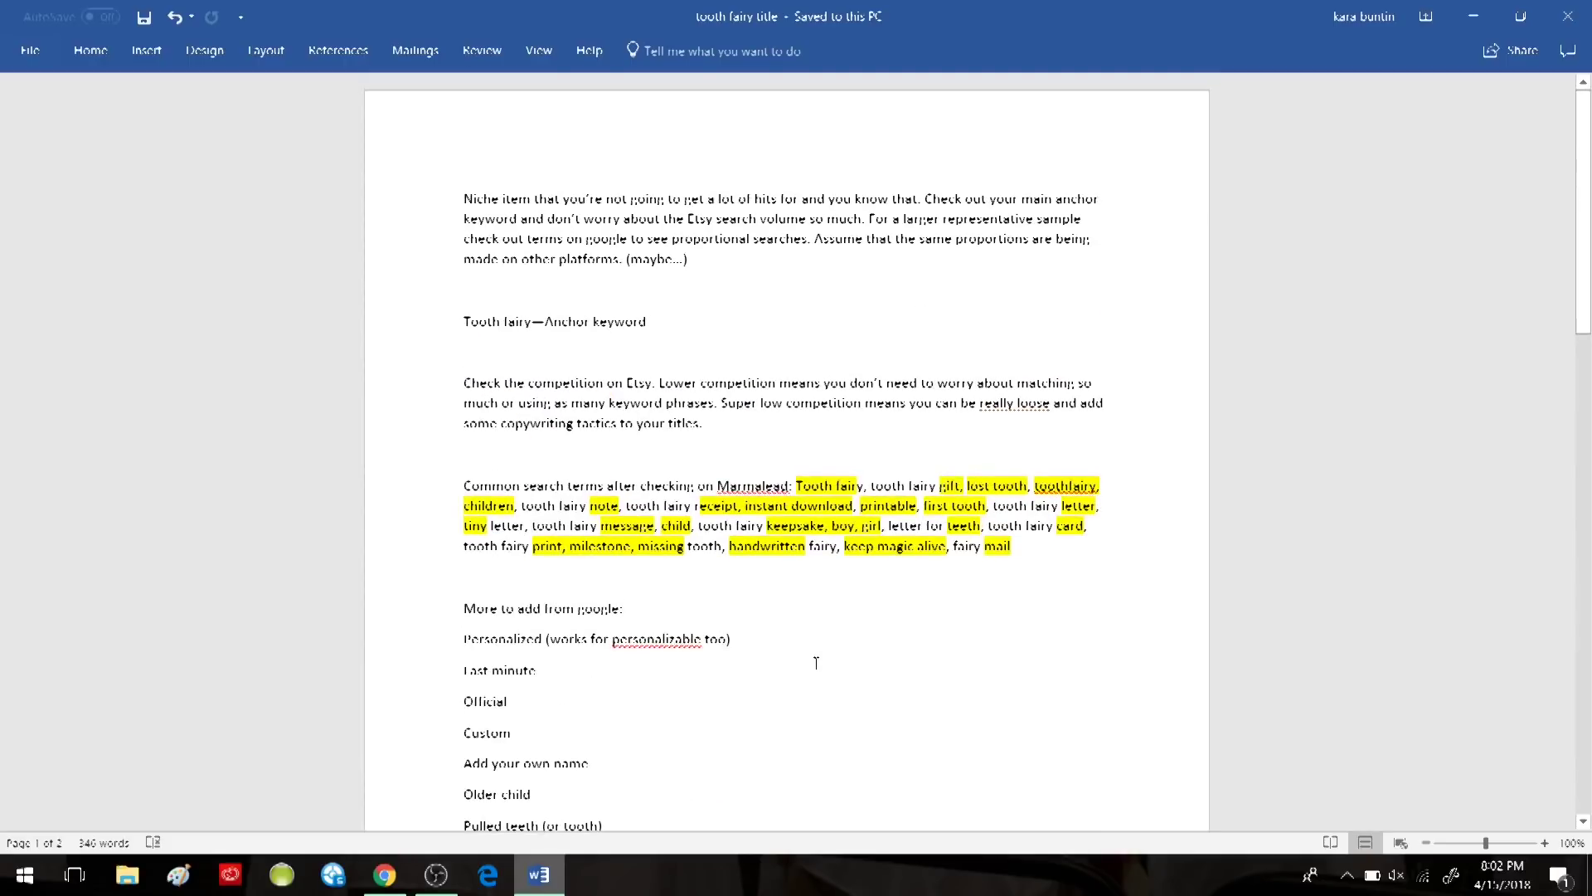
{"action": "scroll", "coordinate": [816, 662], "scroll_direction": "down", "scroll_amount": 1}
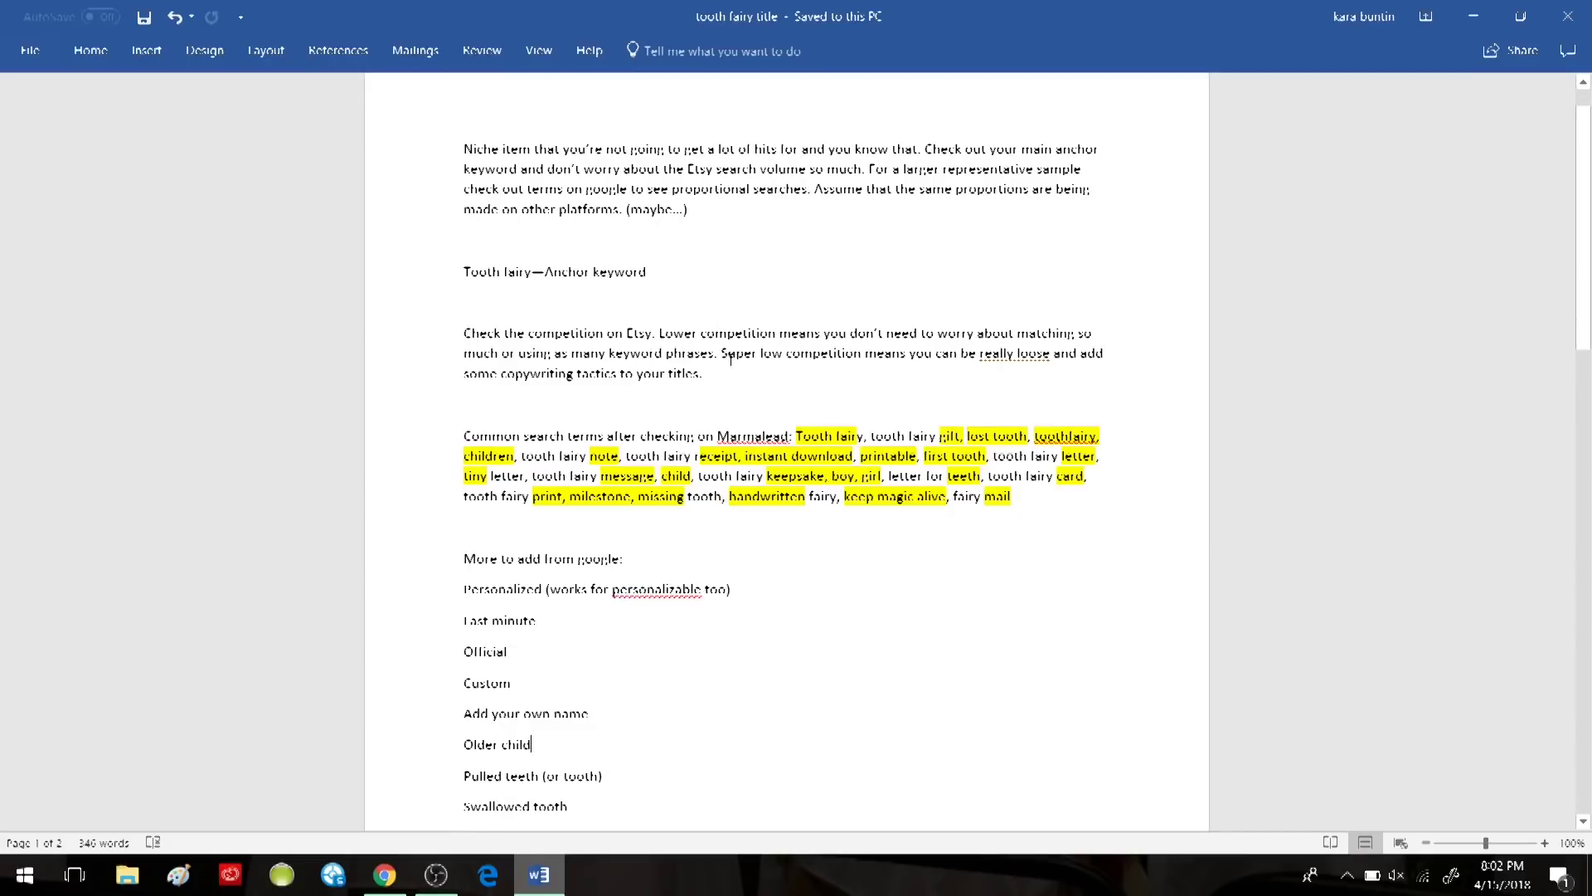
Switch to Etsy in Chrome, search for "tooth fairy" and follow the suggested search "tooth fairy letter".
{"action": "left_click", "coordinate": [398, 875]}
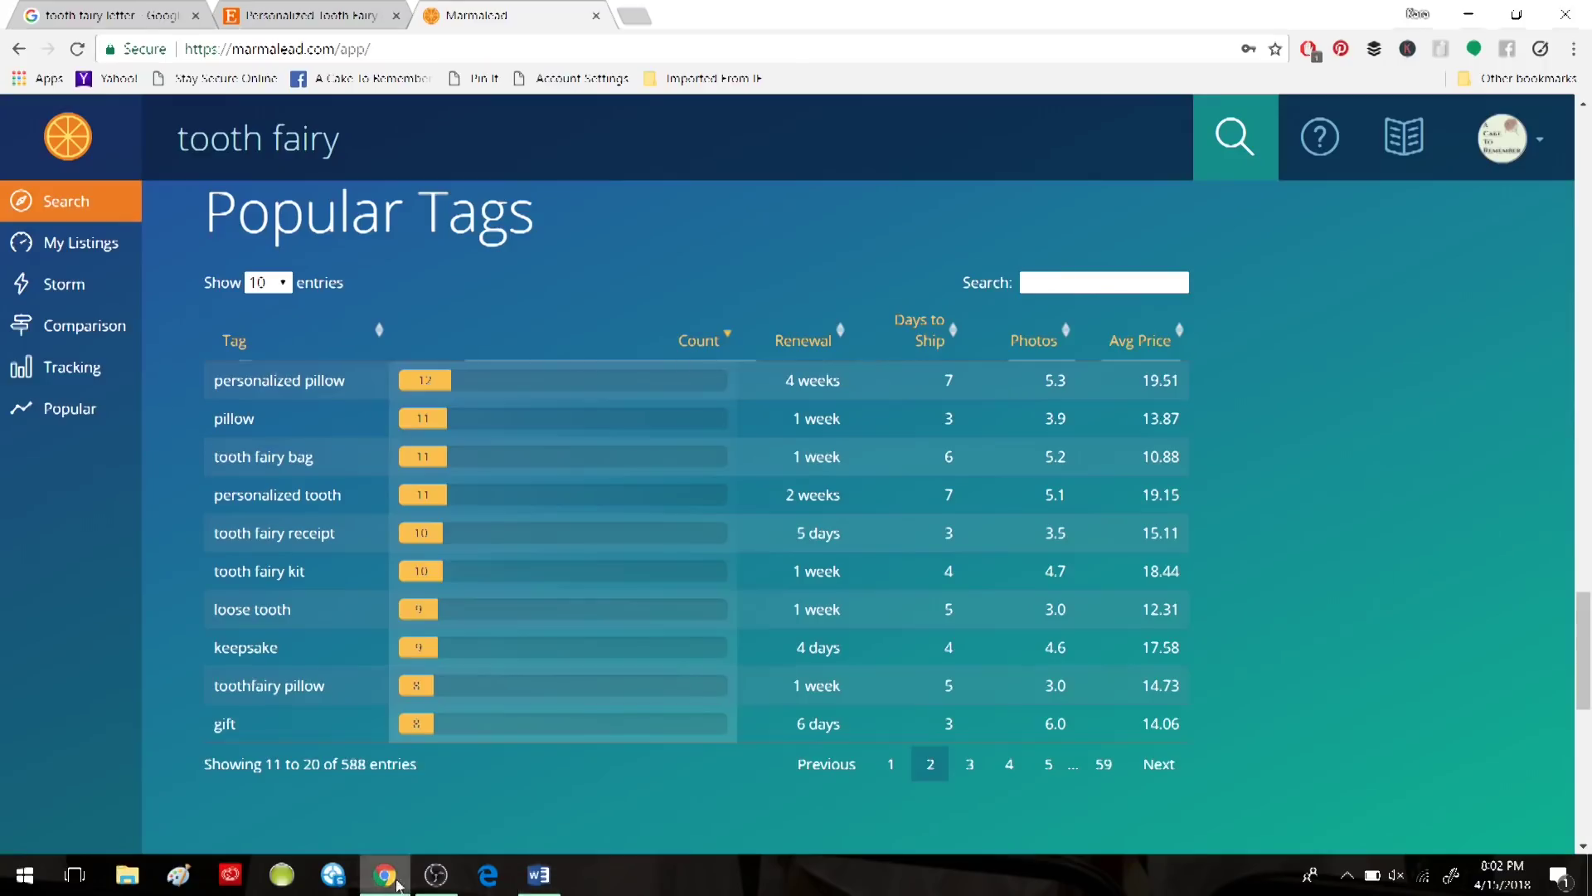
{"action": "left_click", "coordinate": [315, 18]}
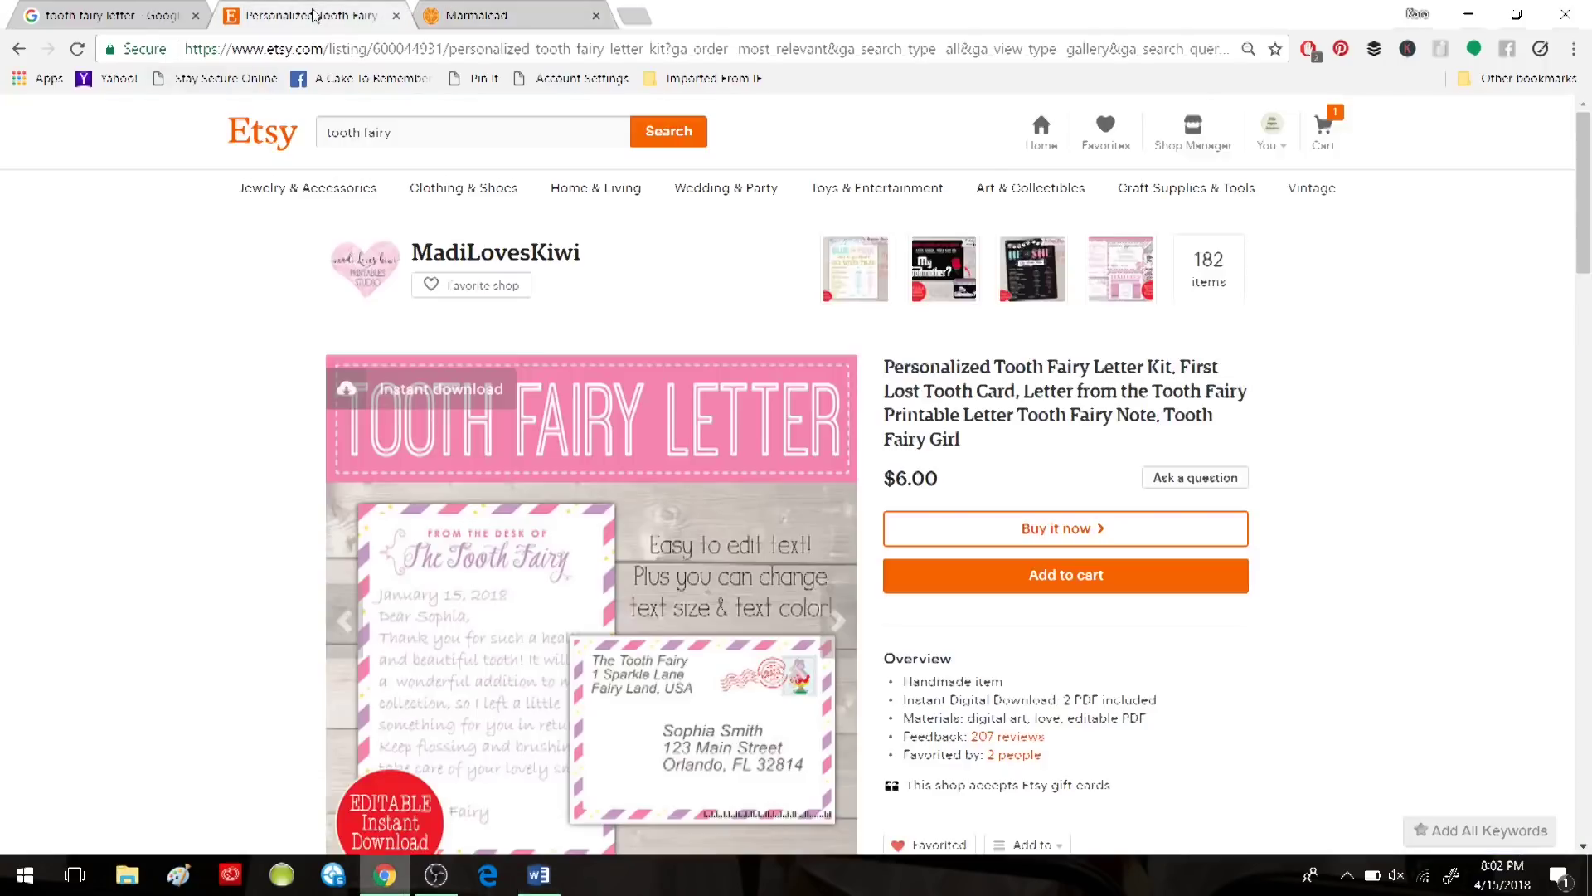
{"action": "left_click", "coordinate": [666, 135]}
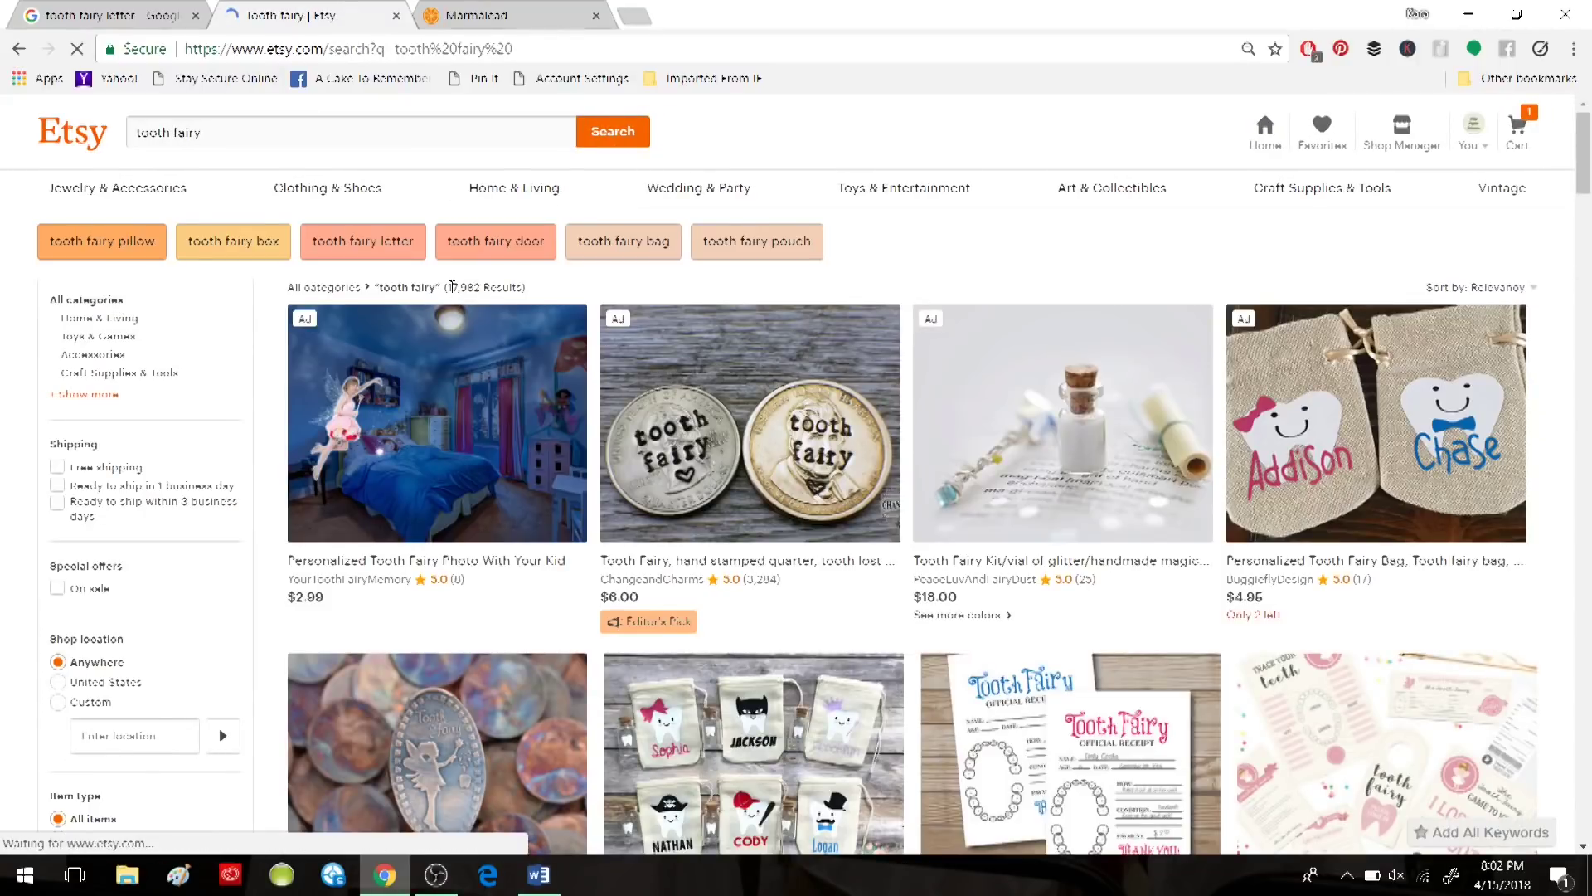
{"action": "left_click", "coordinate": [361, 245]}
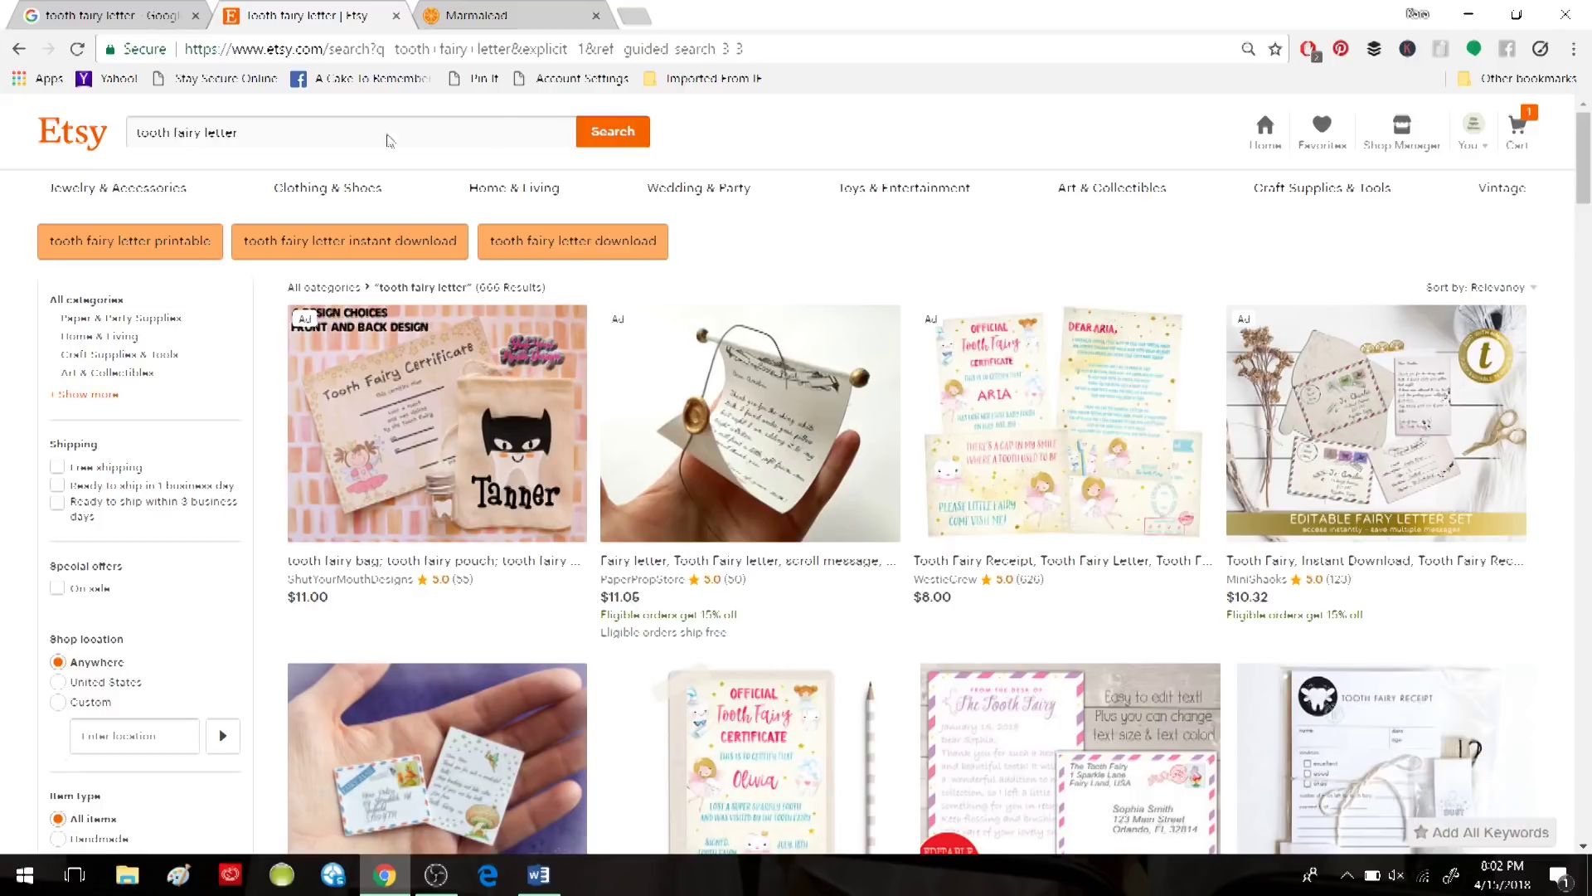
Check the note about following the orange brick road in the Word document and return to the Etsy results.
{"action": "left_click", "coordinate": [539, 874]}
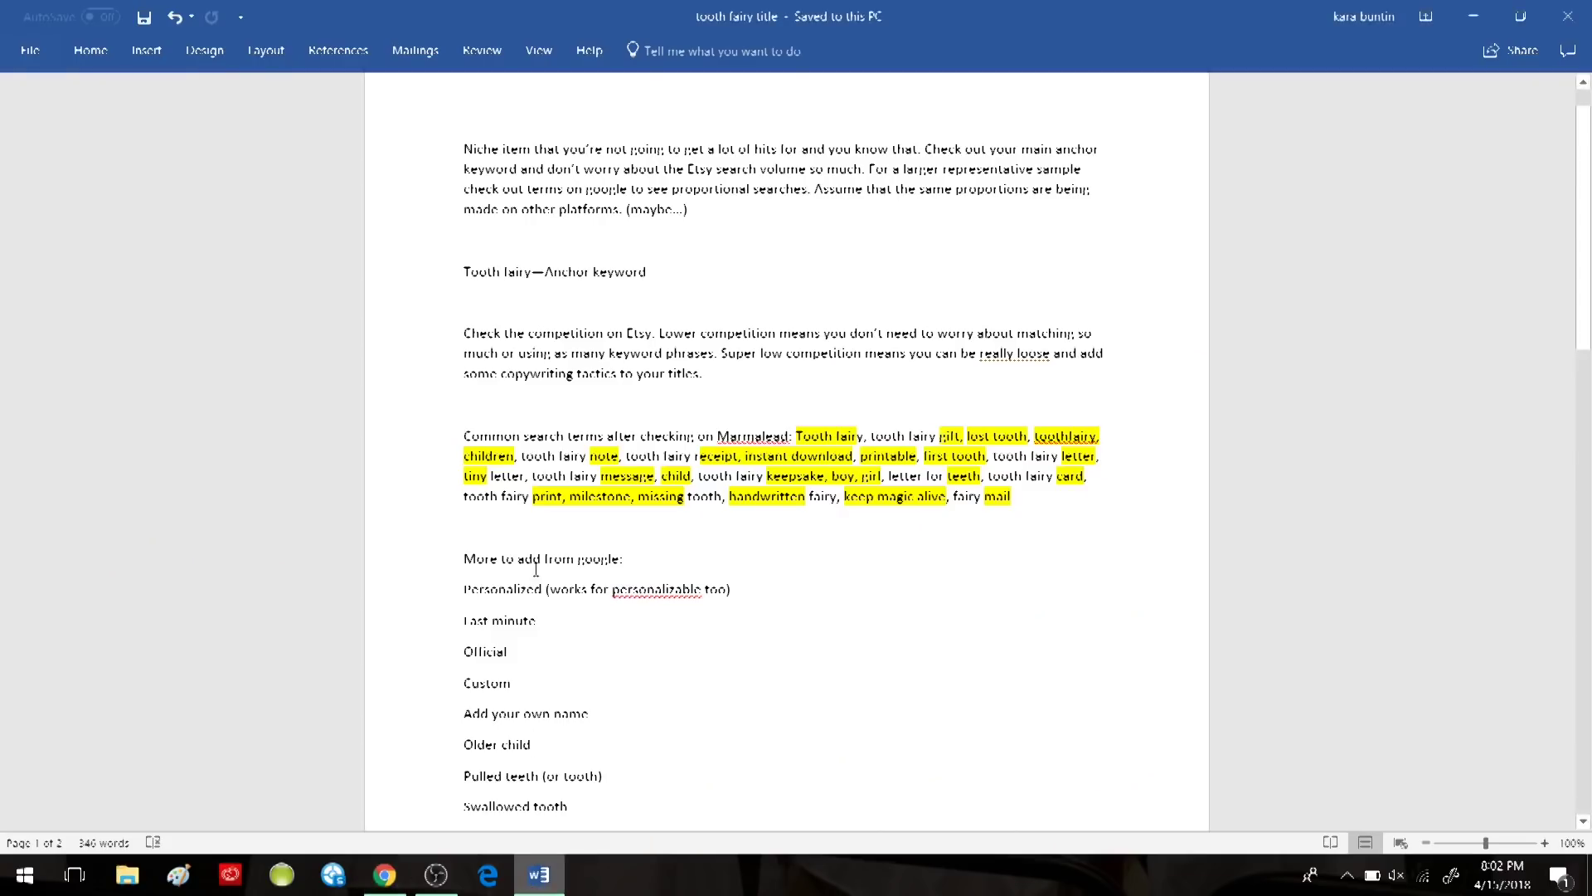
{"action": "scroll", "coordinate": [825, 727], "scroll_direction": "down", "scroll_amount": 6}
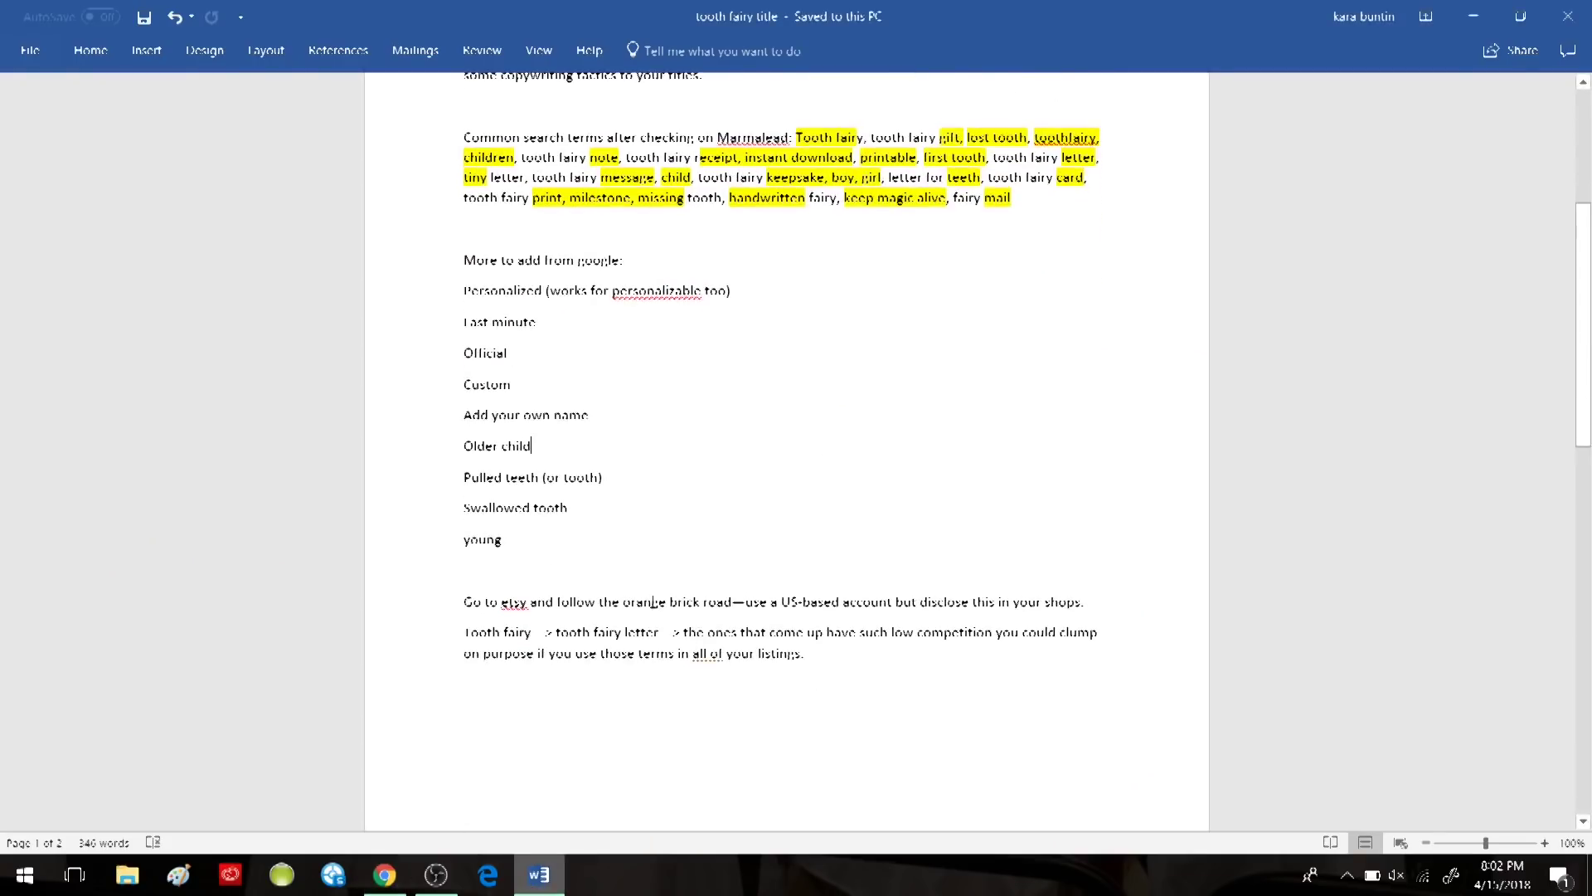
{"action": "left_click_drag", "start_coordinate": [619, 598], "coordinate": [732, 602]}
{"action": "key", "text": "alt+Tab"}
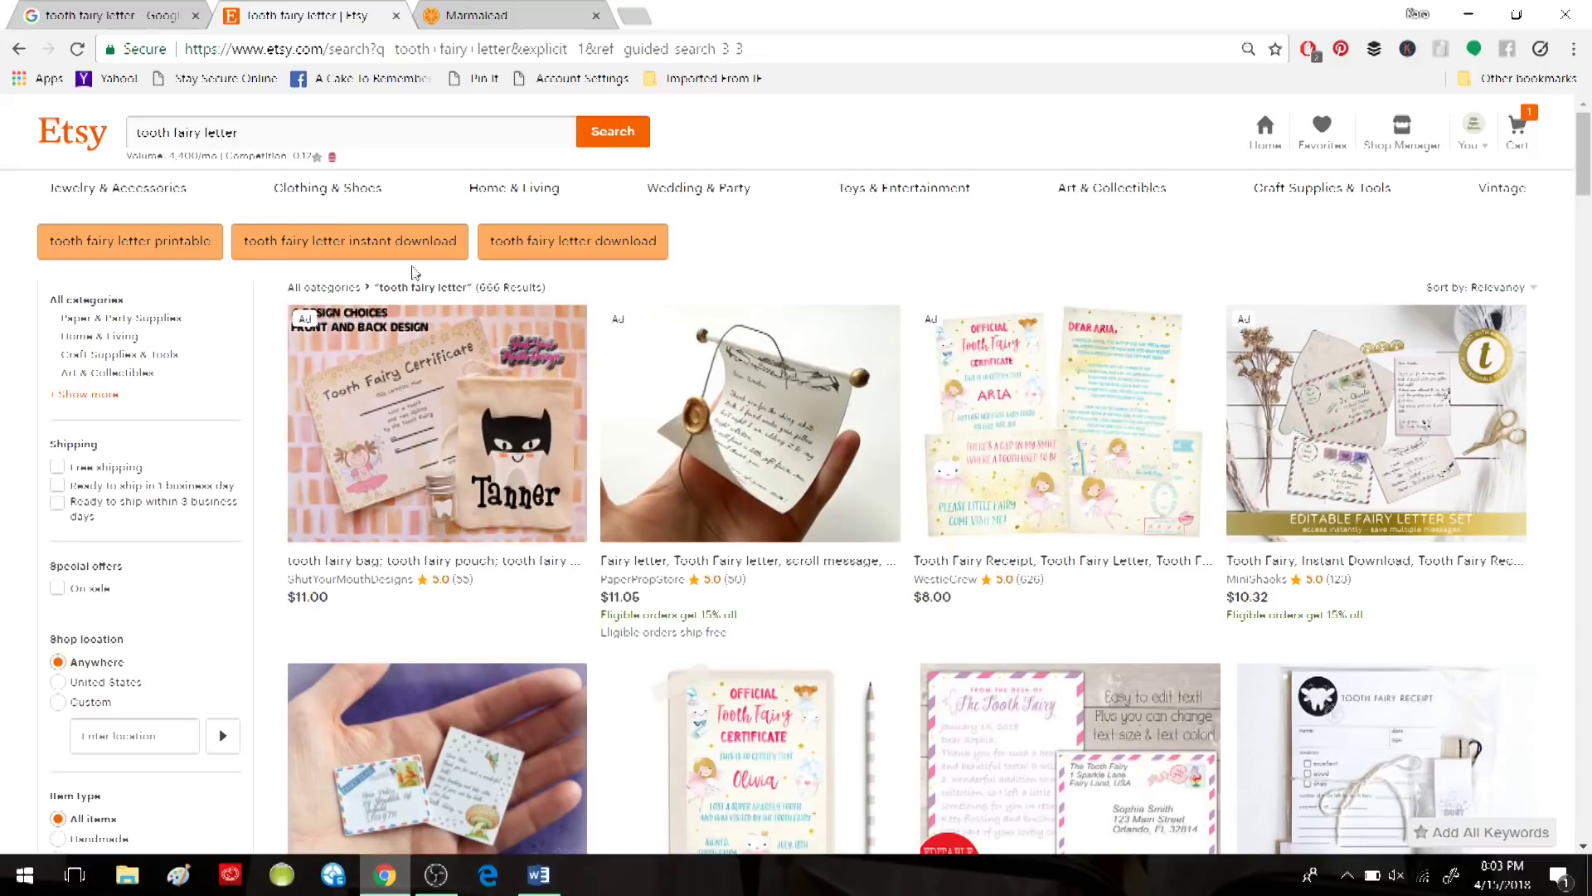
Look through the suggested search "tooth fairy letter instant download" and return to the "tooth fairy letter" results.
{"action": "left_click", "coordinate": [257, 247]}
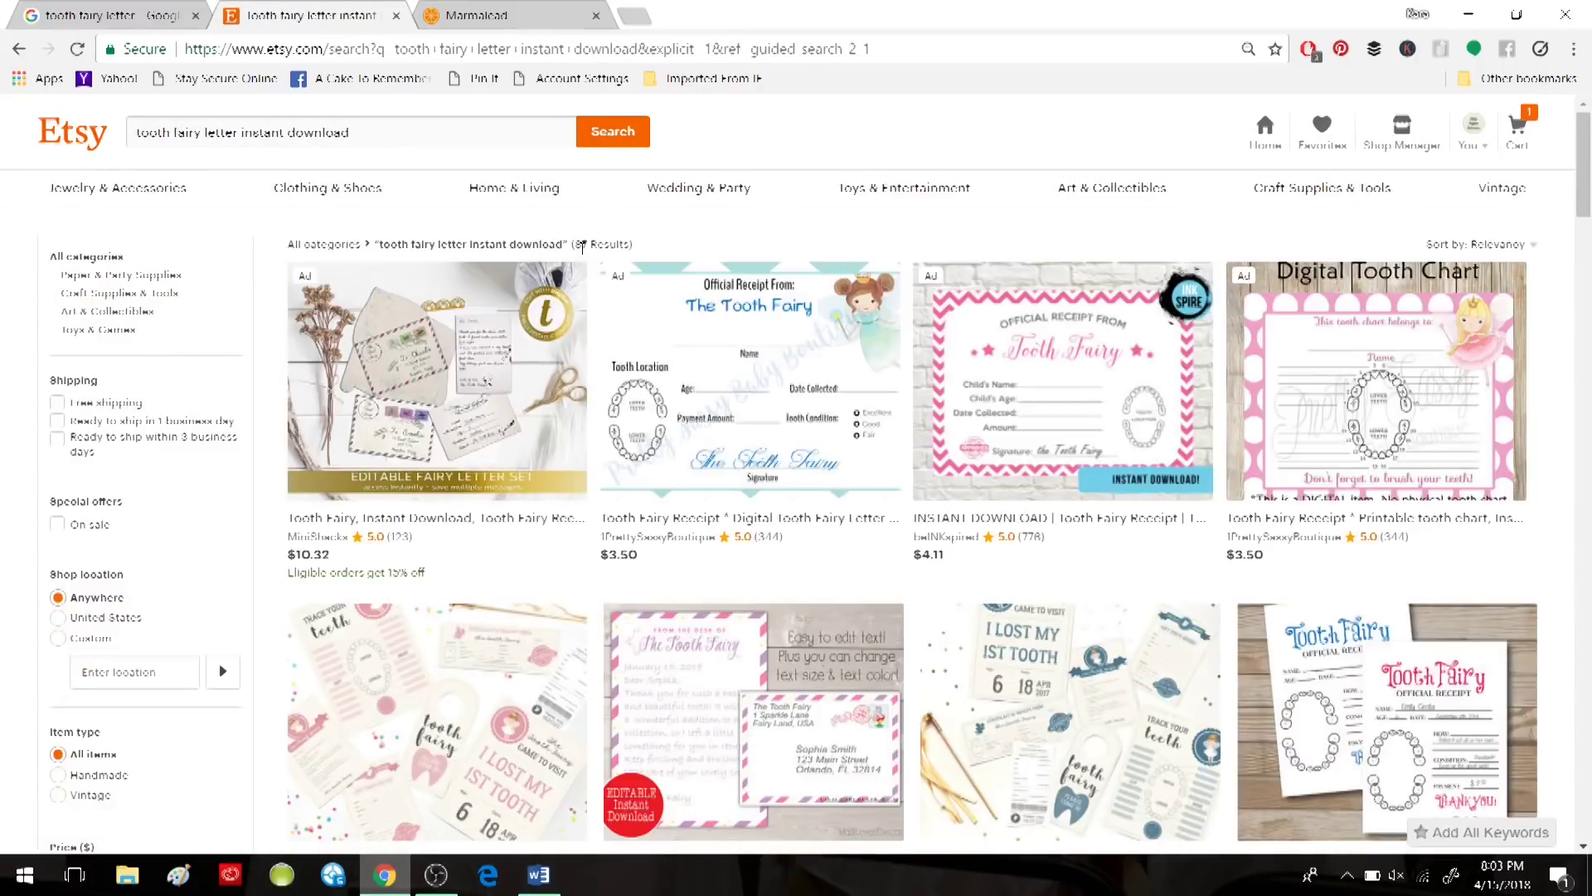
{"action": "scroll", "coordinate": [583, 245], "scroll_direction": "down", "scroll_amount": 3}
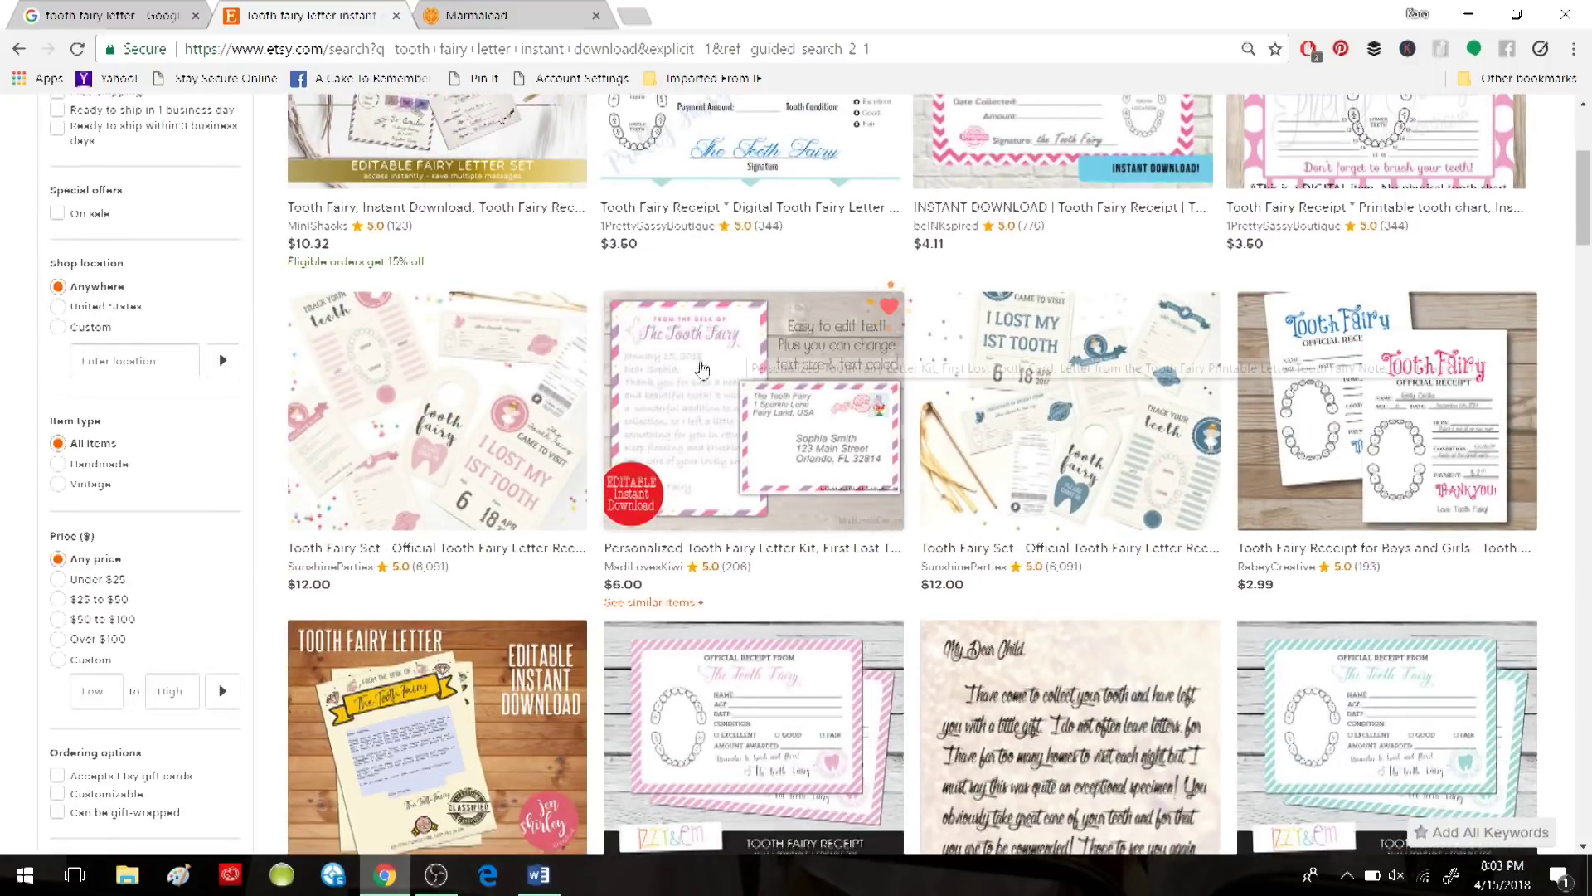
{"action": "scroll", "coordinate": [703, 399], "scroll_direction": "up", "scroll_amount": 3}
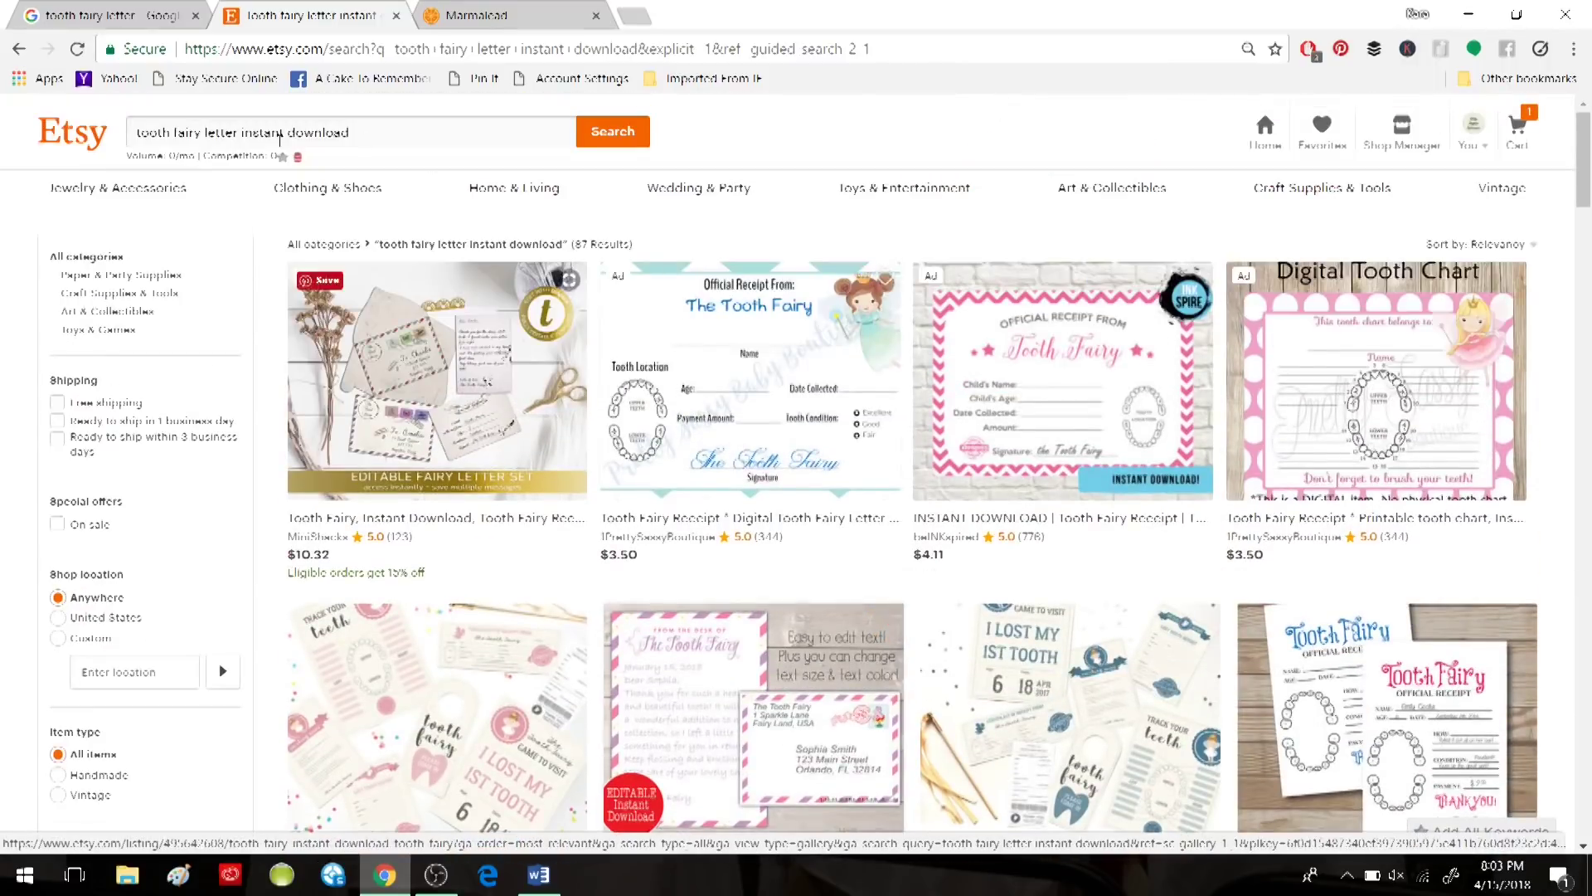
{"action": "left_click", "coordinate": [18, 48]}
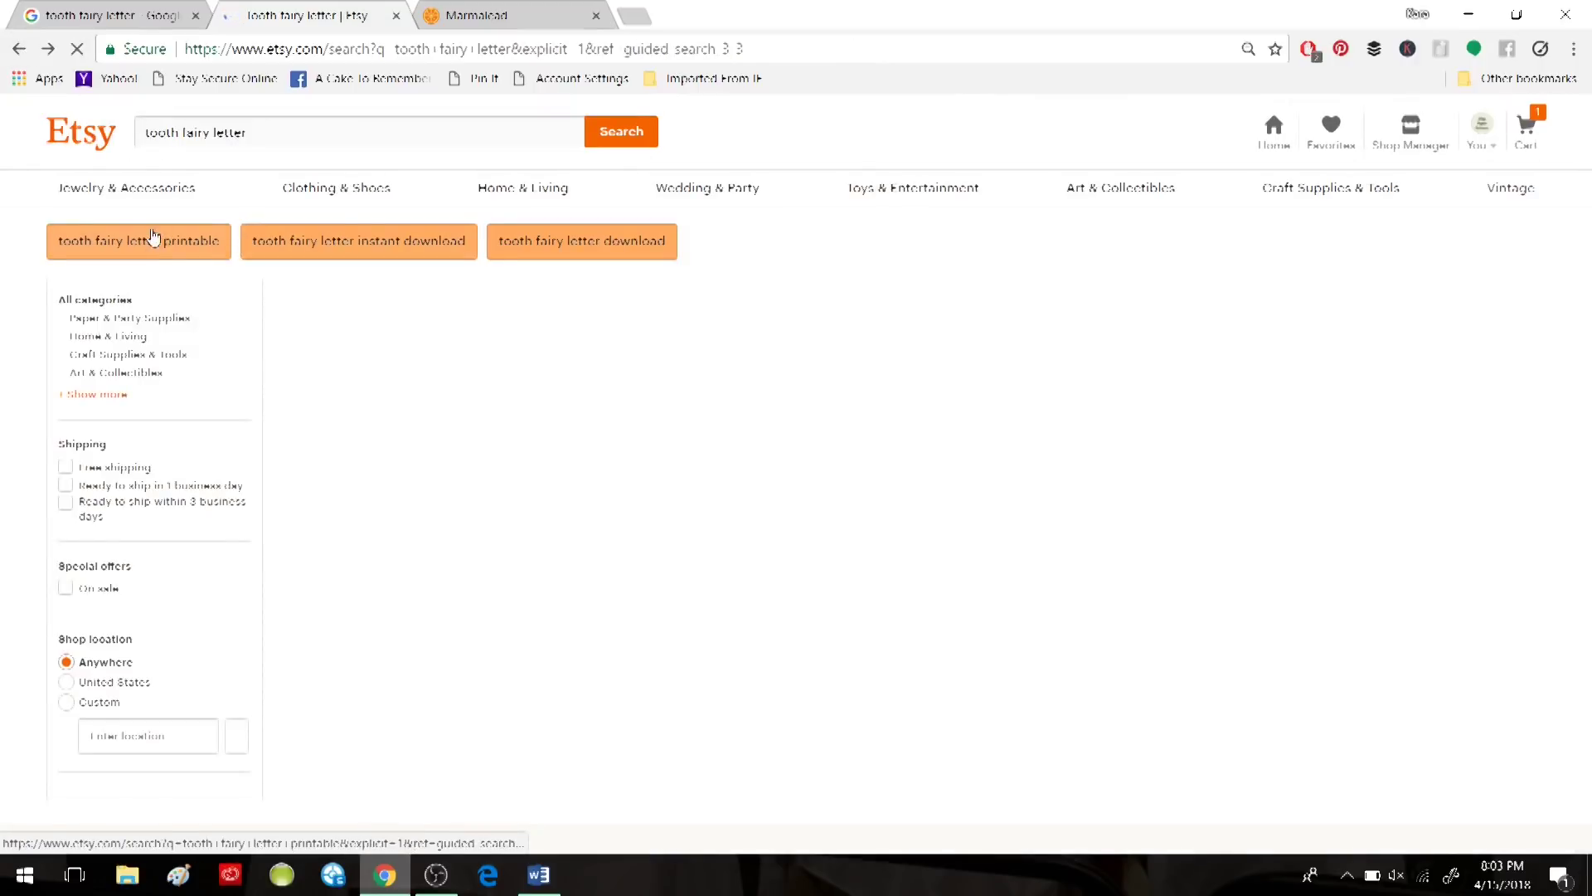
Examine the results and search phrase of the suggested search "tooth fairy letter printable", and return to "tooth fairy letter".
{"action": "left_click", "coordinate": [152, 241]}
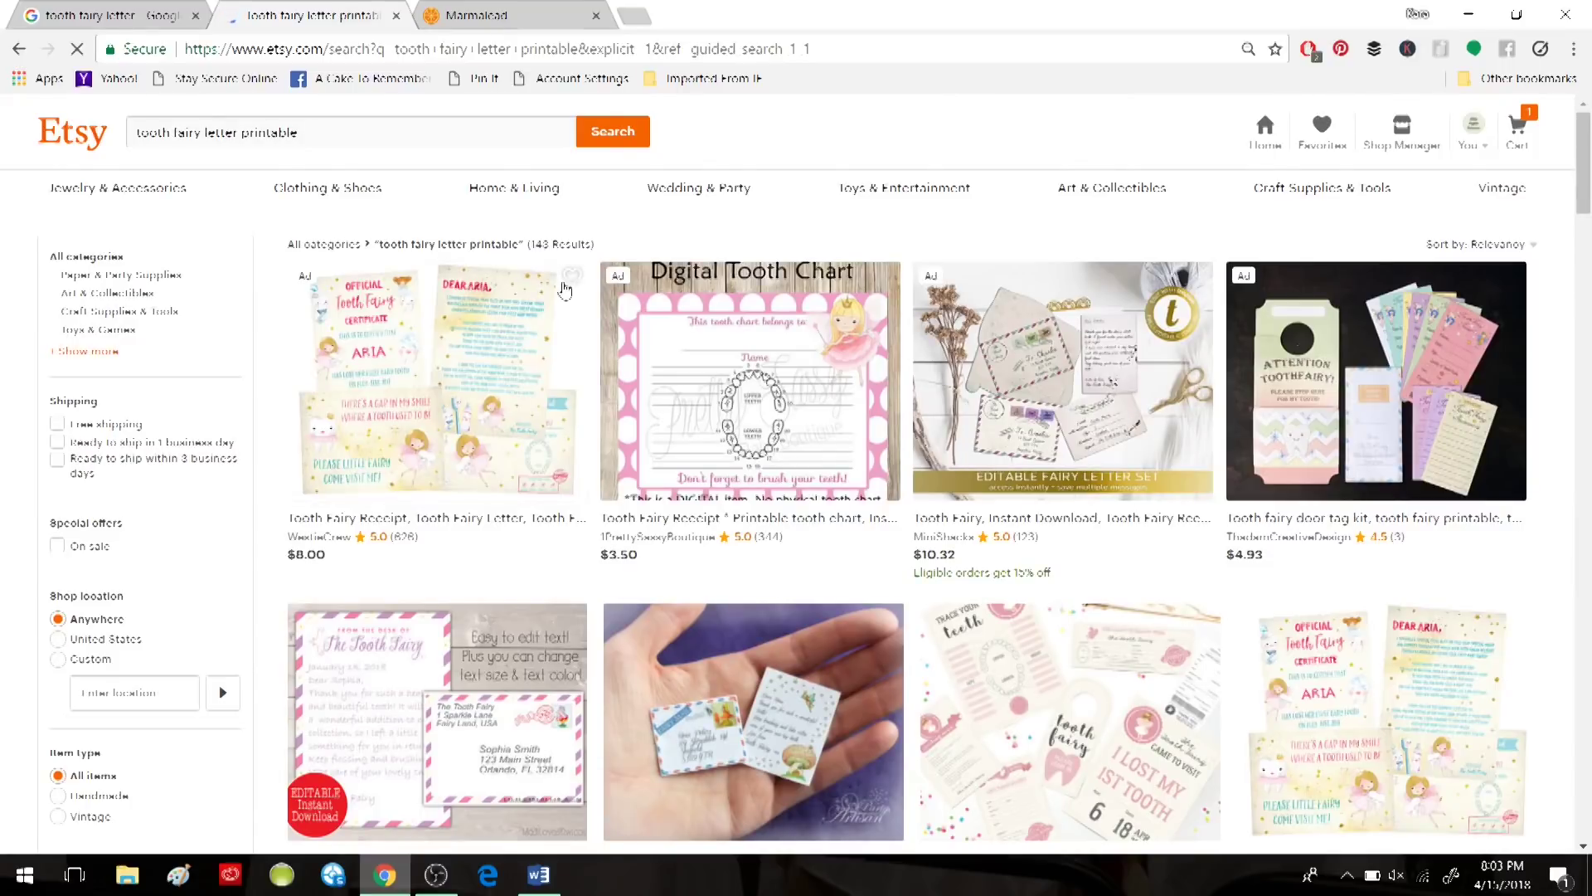
{"action": "scroll", "coordinate": [442, 545], "scroll_direction": "down", "scroll_amount": 4}
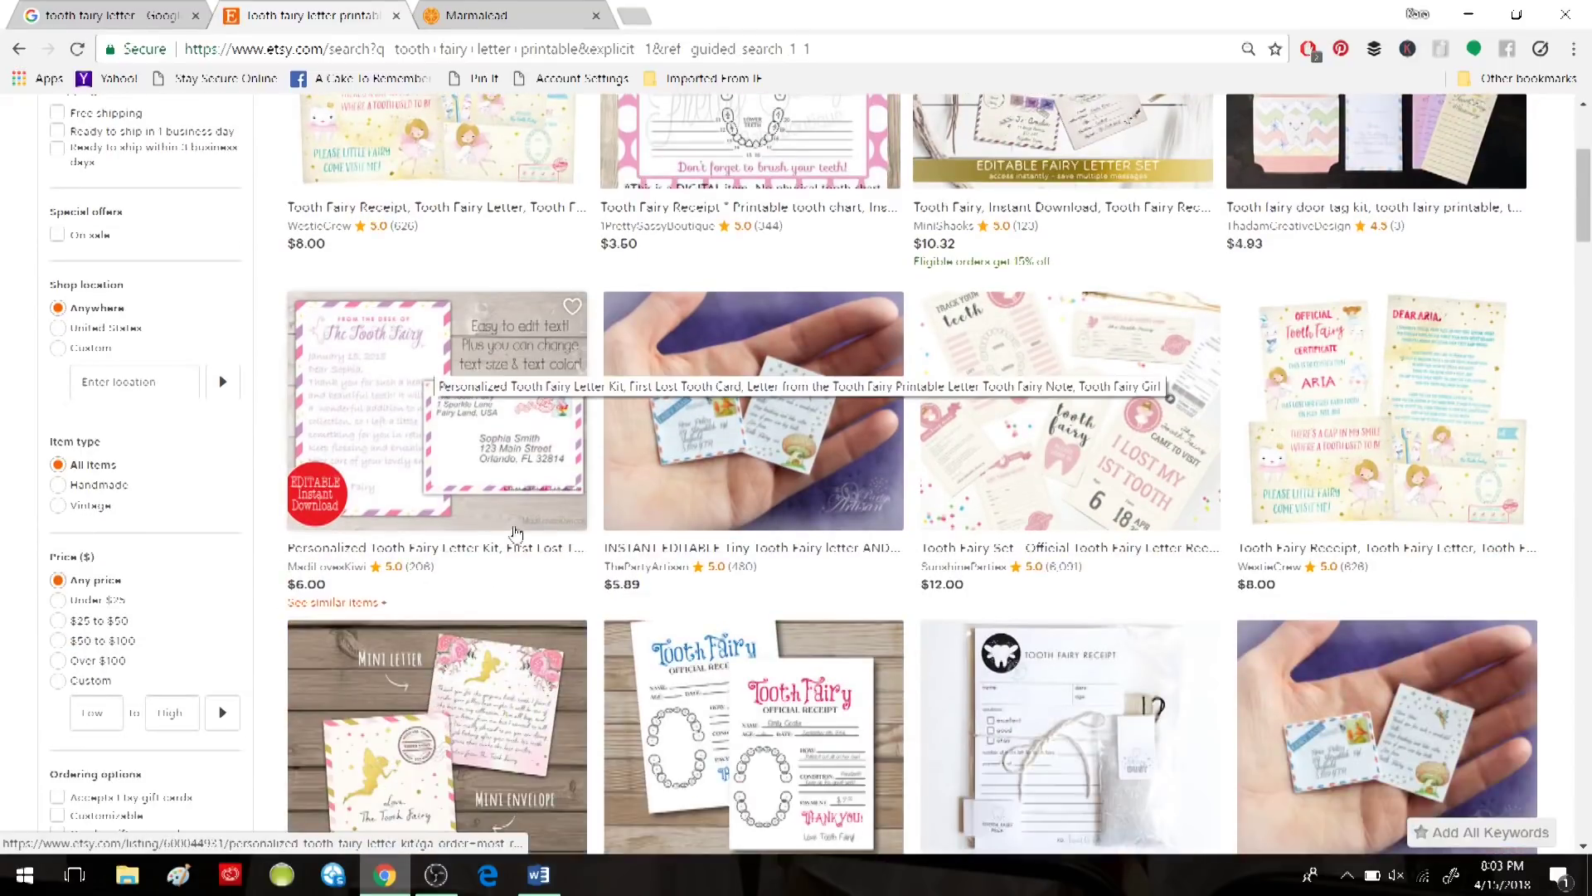
{"action": "scroll", "coordinate": [579, 659], "scroll_direction": "up", "scroll_amount": 4}
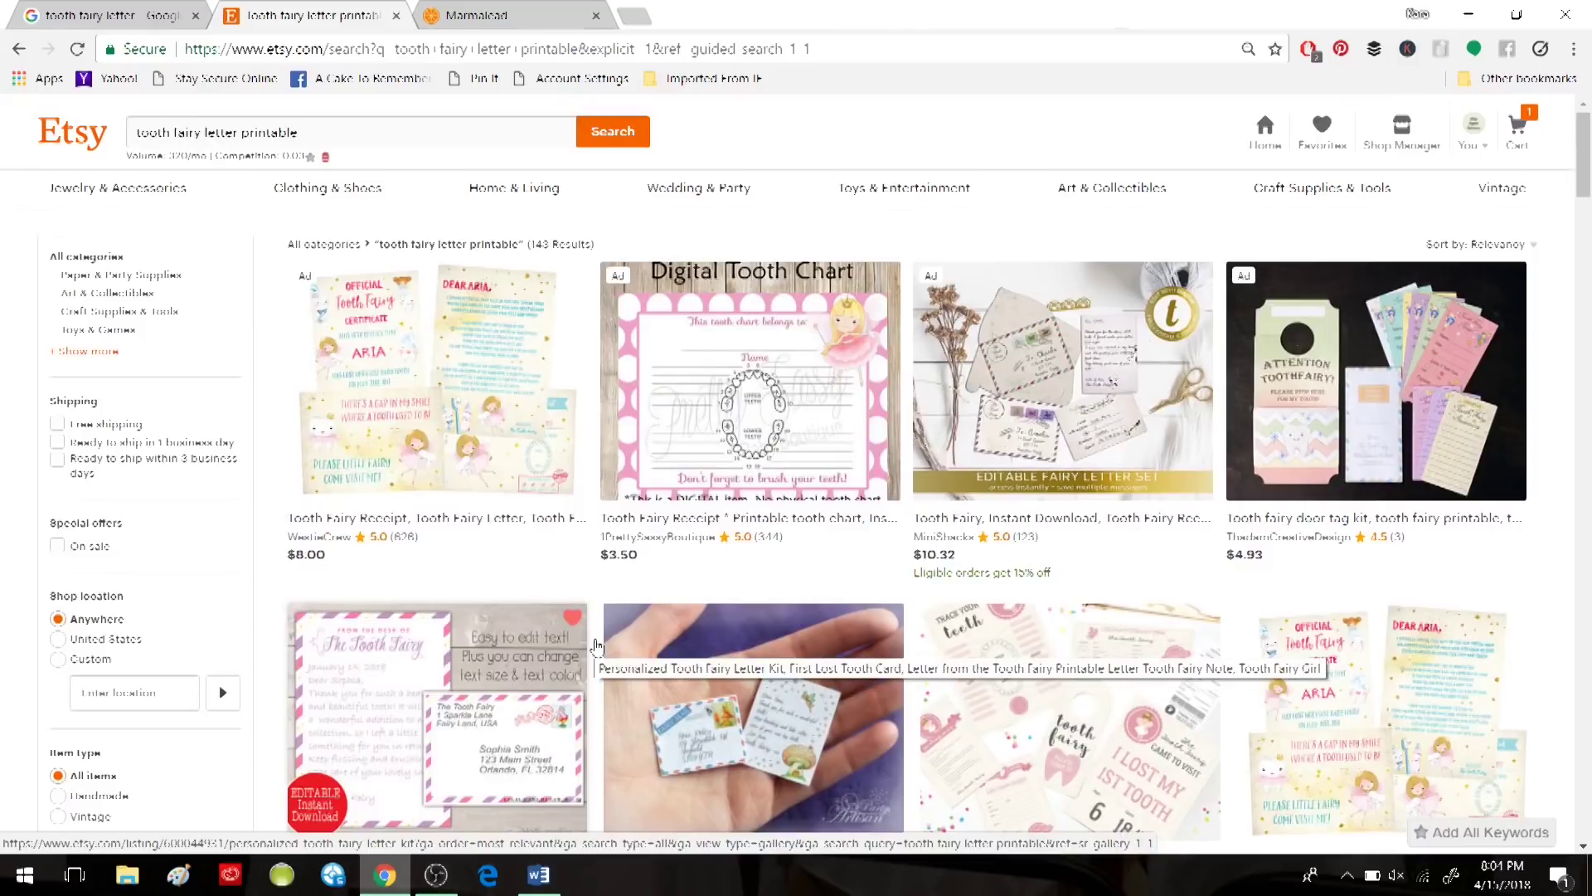
{"action": "left_click", "coordinate": [292, 133]}
{"action": "left_click_drag", "start_coordinate": [292, 132], "coordinate": [155, 136]}
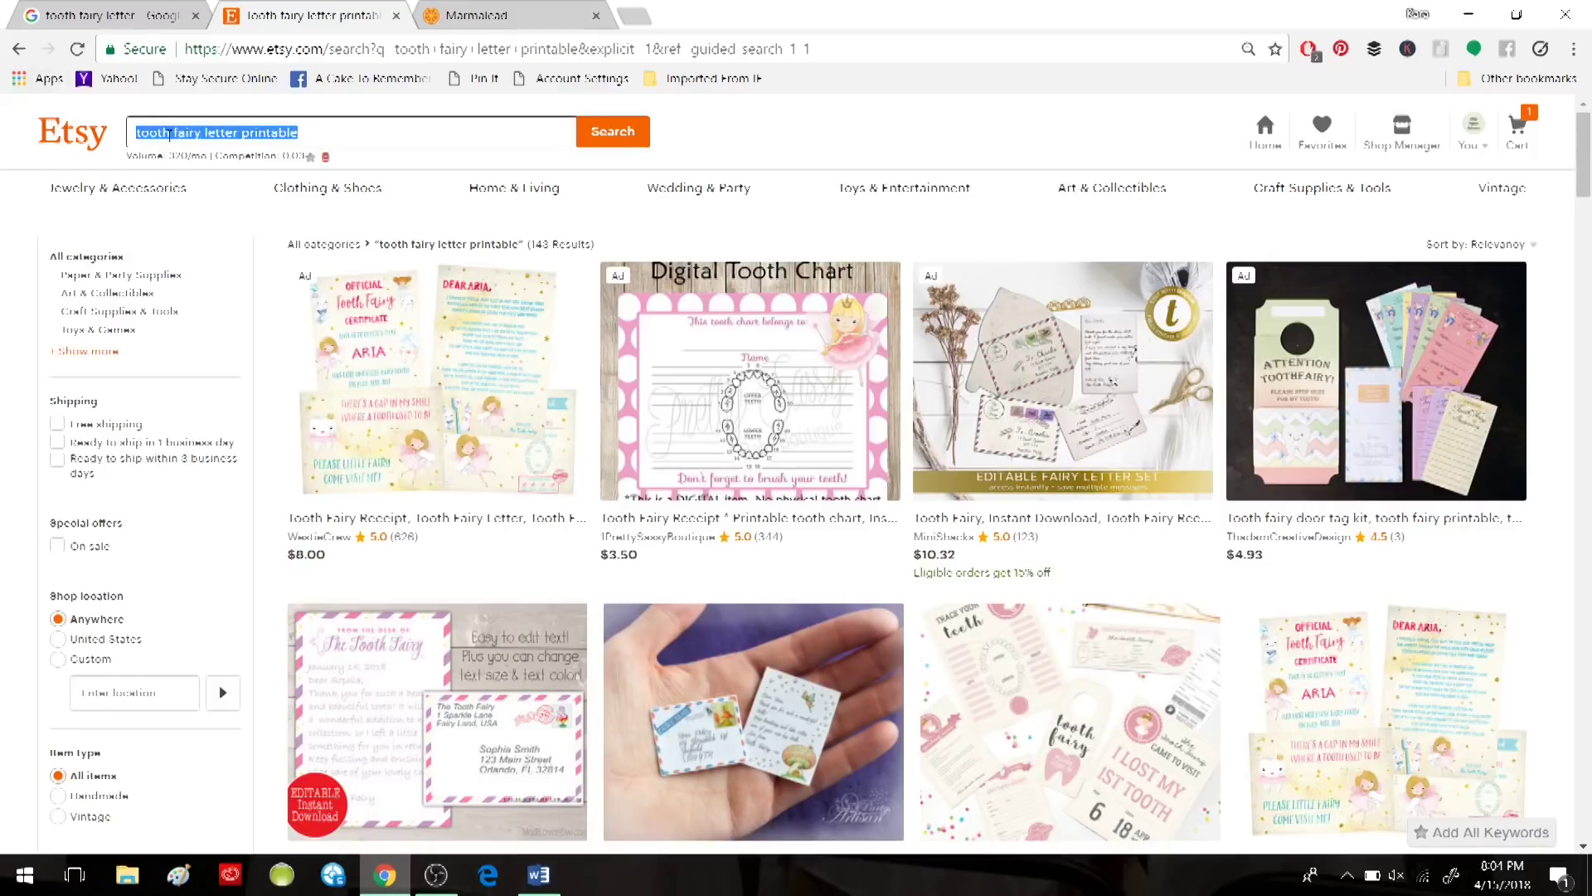
{"action": "left_click", "coordinate": [18, 48]}
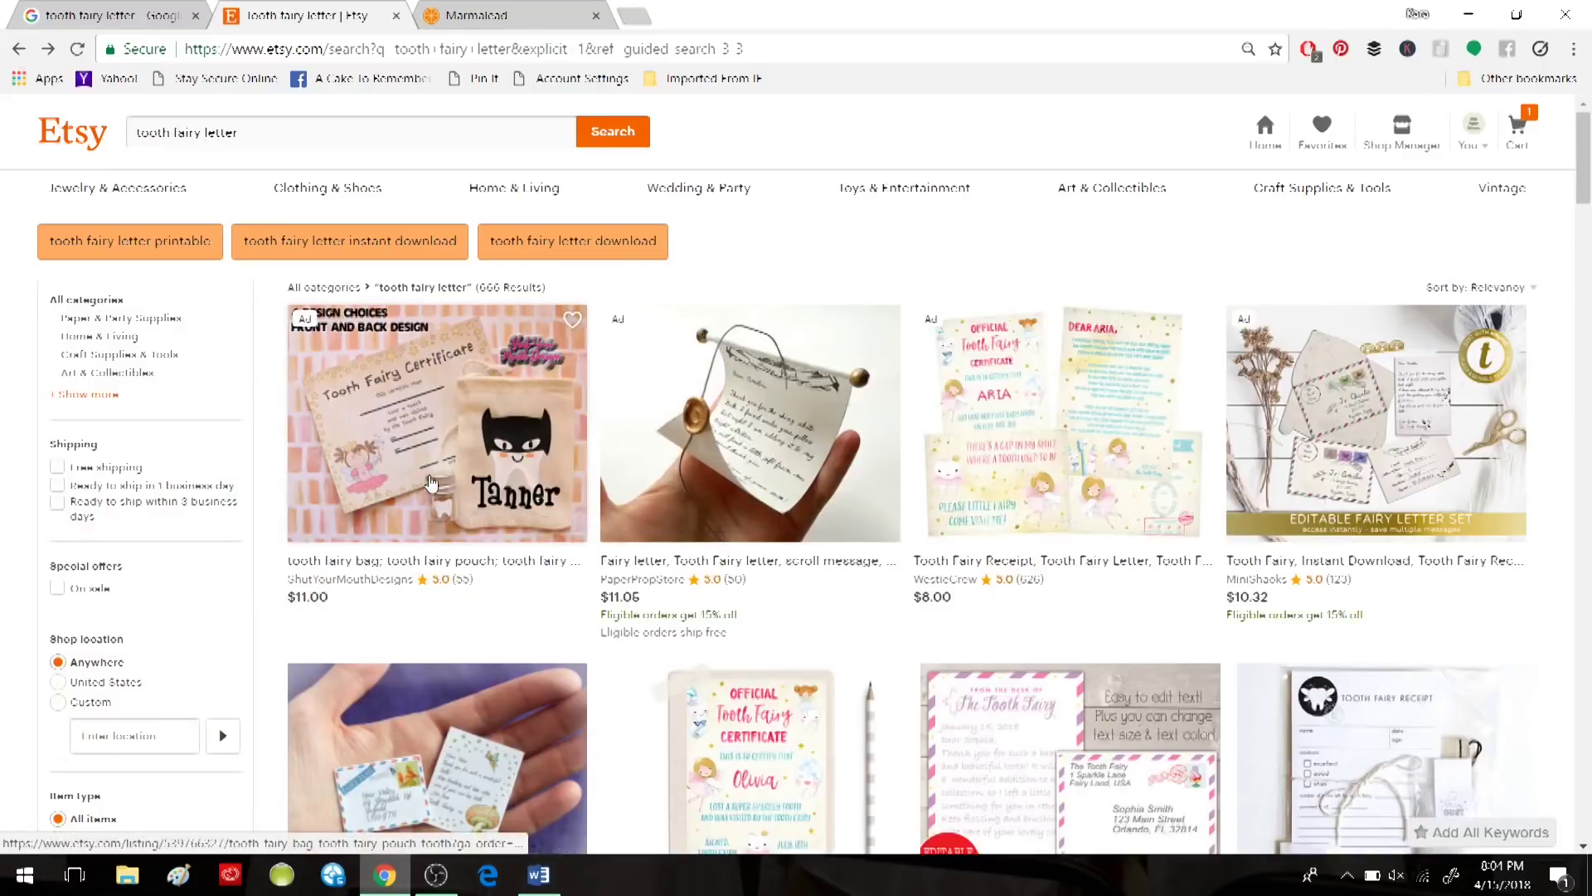
Open the suggested search "tooth fairy letter download" and look through its listings.
{"action": "left_click", "coordinate": [572, 241]}
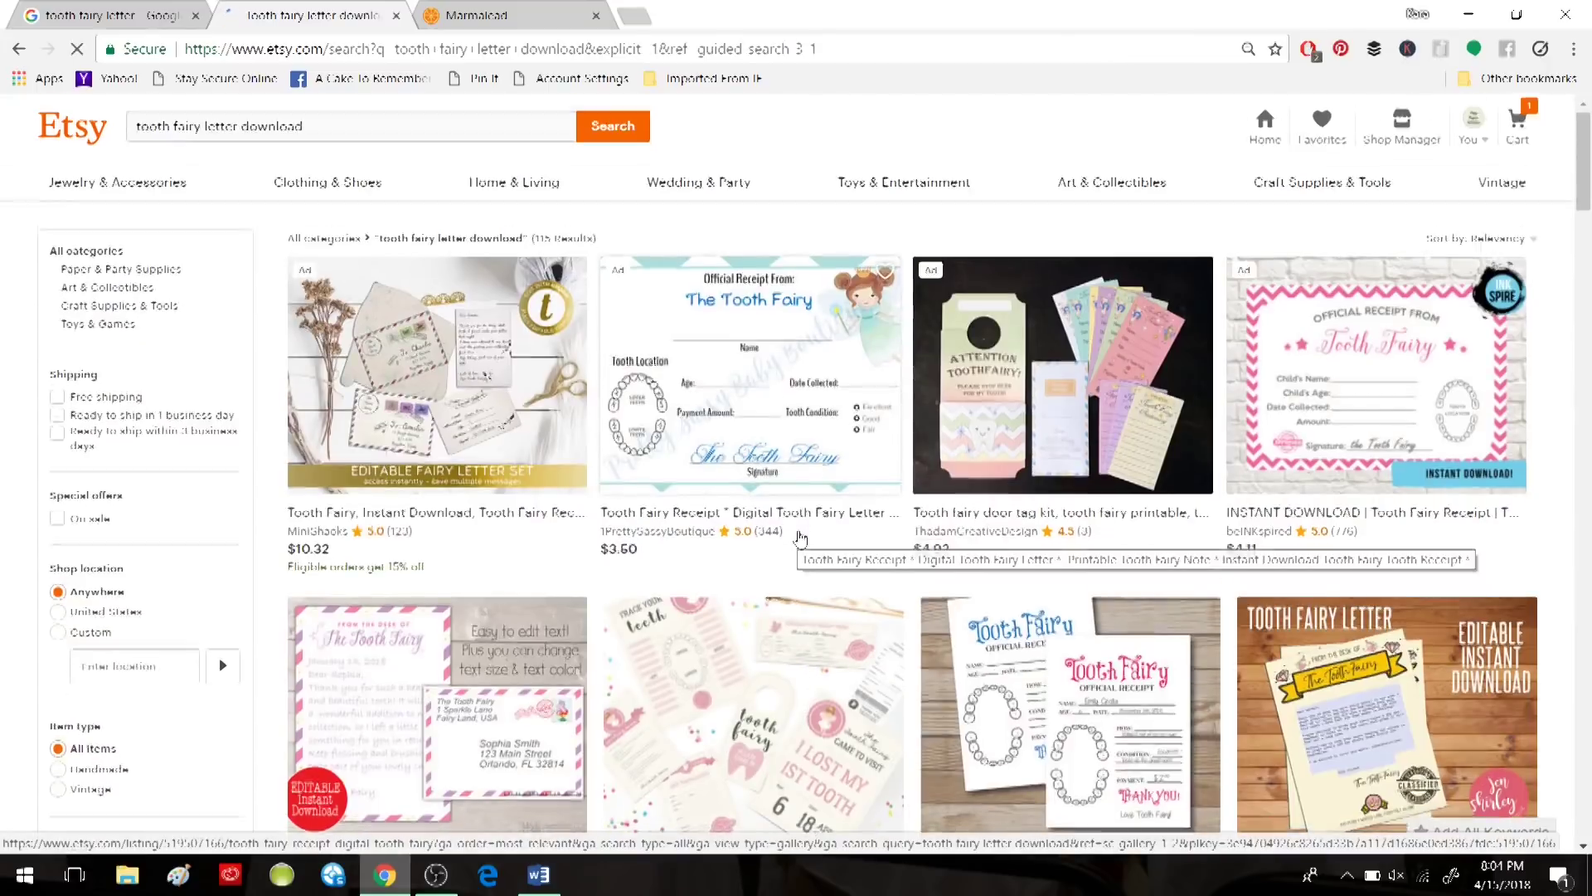
{"action": "scroll", "coordinate": [777, 541], "scroll_direction": "down", "scroll_amount": 2}
{"action": "scroll", "coordinate": [299, 457], "scroll_direction": "down", "scroll_amount": 2}
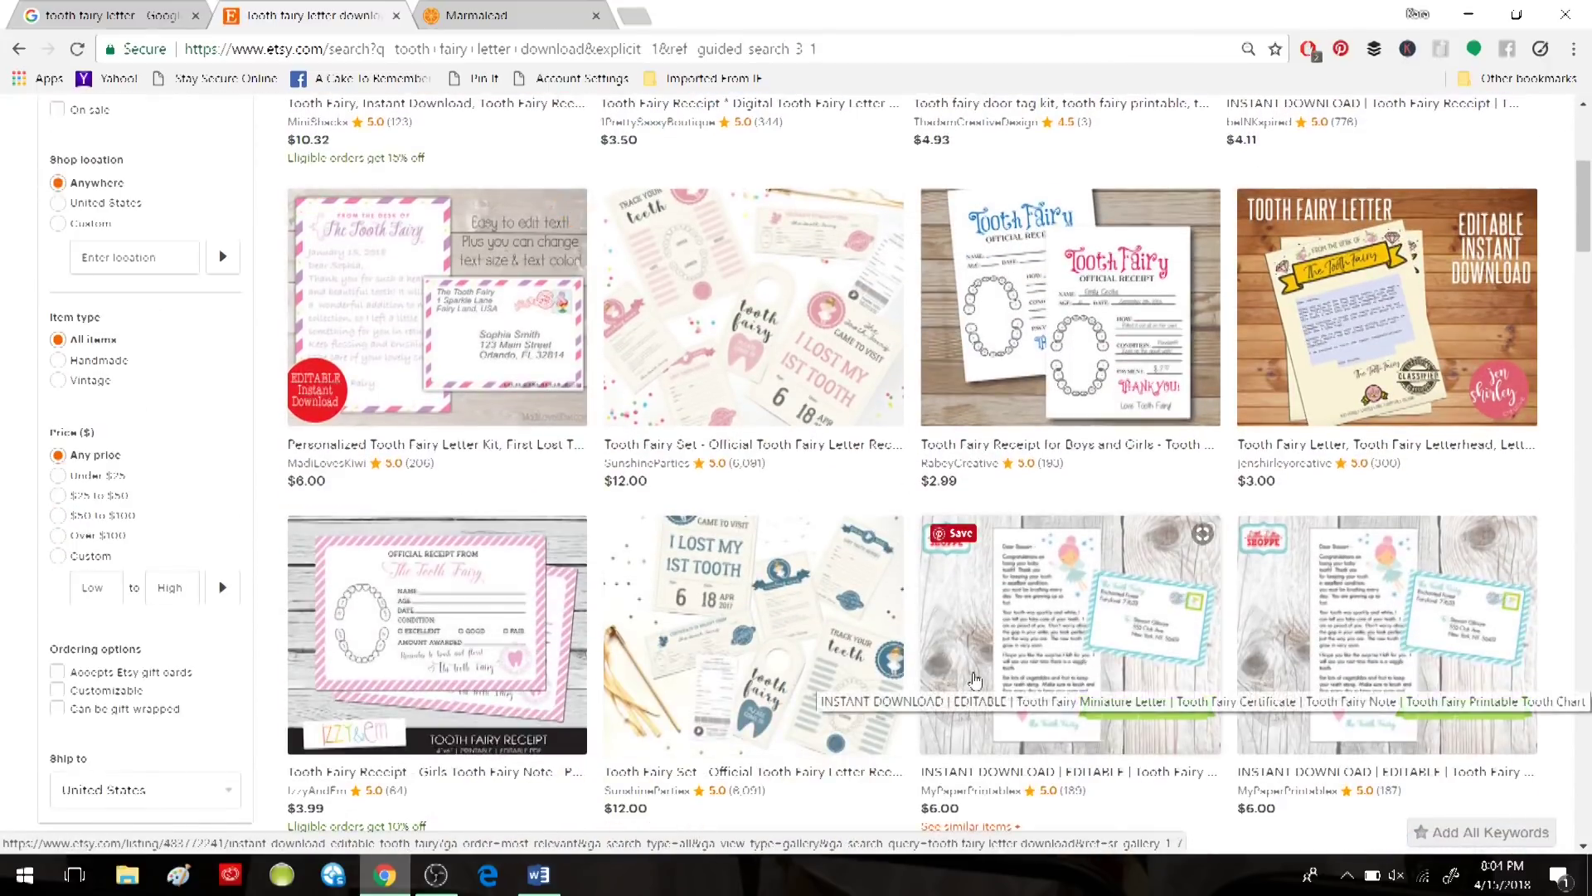
{"action": "scroll", "coordinate": [975, 680], "scroll_direction": "down", "scroll_amount": 2}
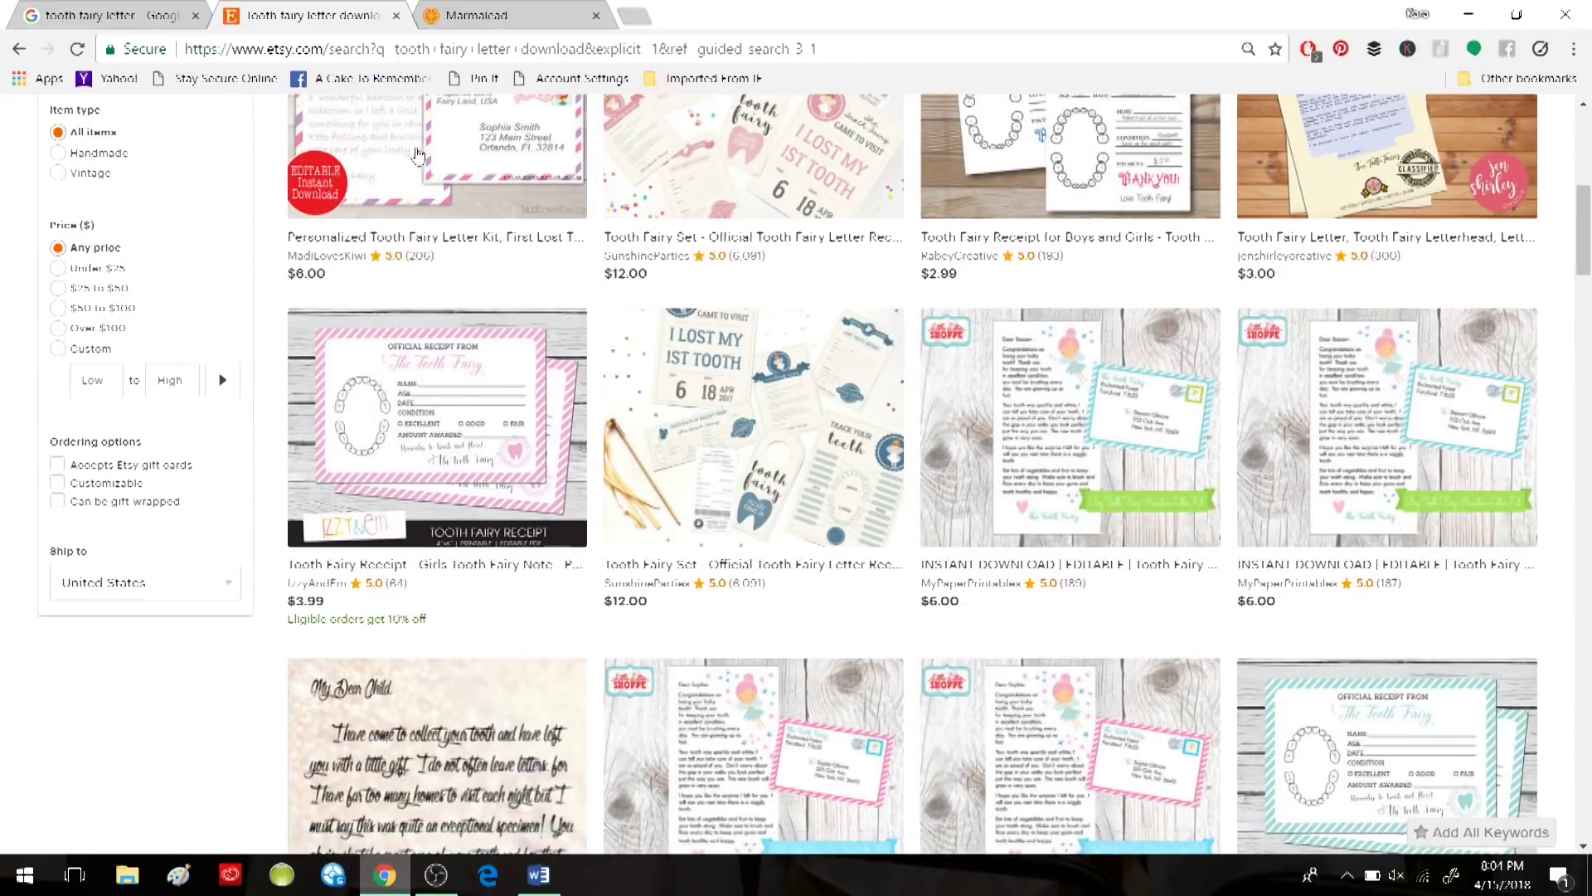
{"action": "scroll", "coordinate": [630, 390], "scroll_direction": "up", "scroll_amount": 4}
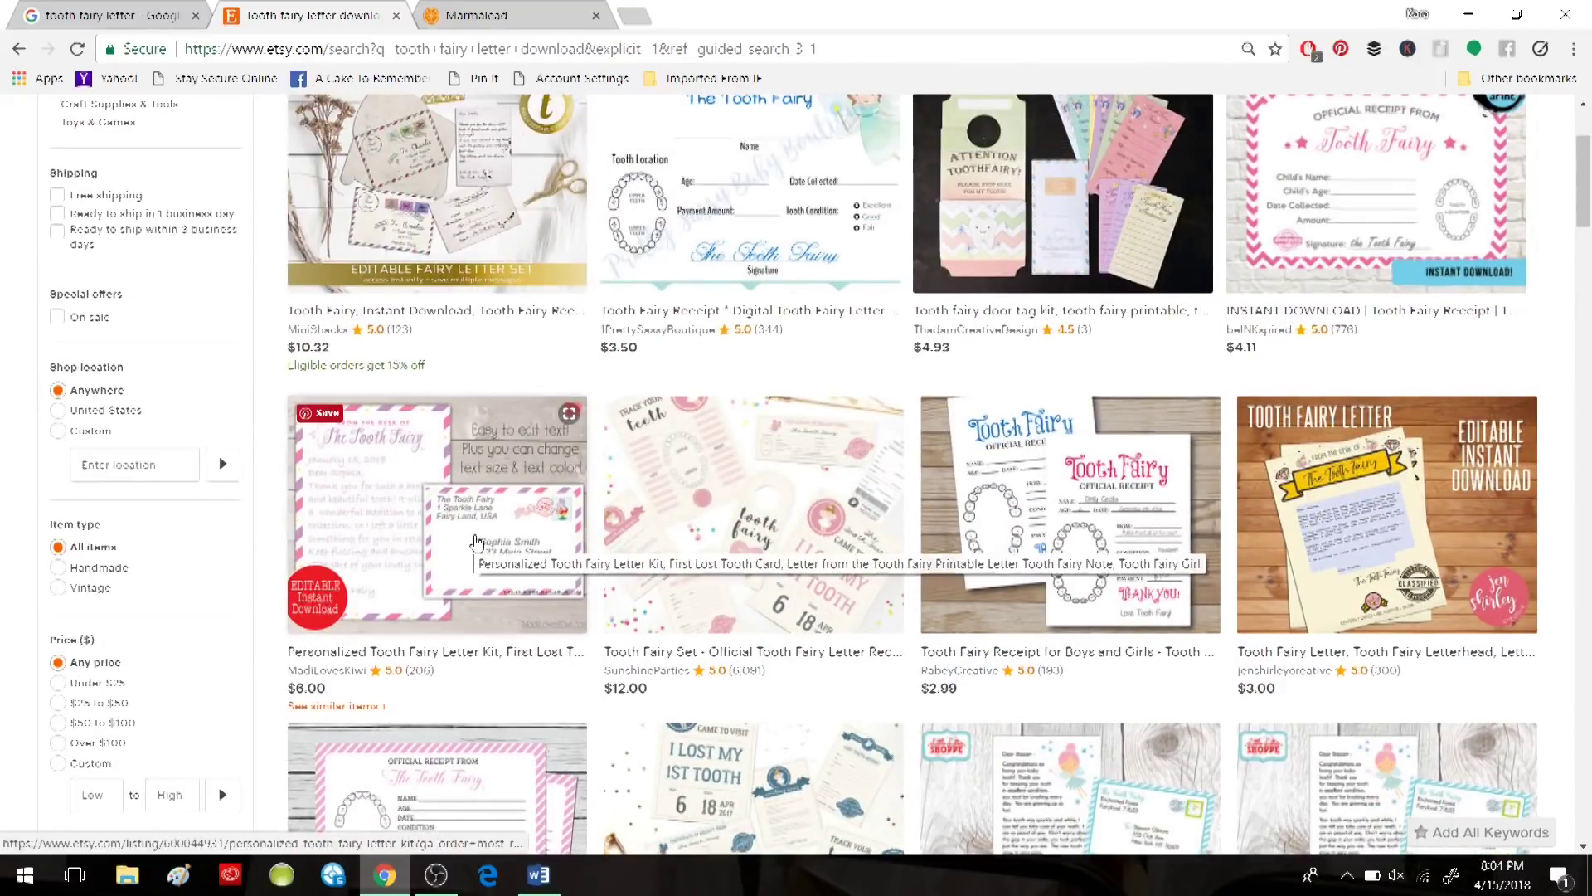
{"action": "scroll", "coordinate": [477, 544], "scroll_direction": "up", "scroll_amount": 2}
Extend the search to "tooth fairy letter download digital" and look through the listings down to the end of the results.
{"action": "left_click", "coordinate": [330, 132]}
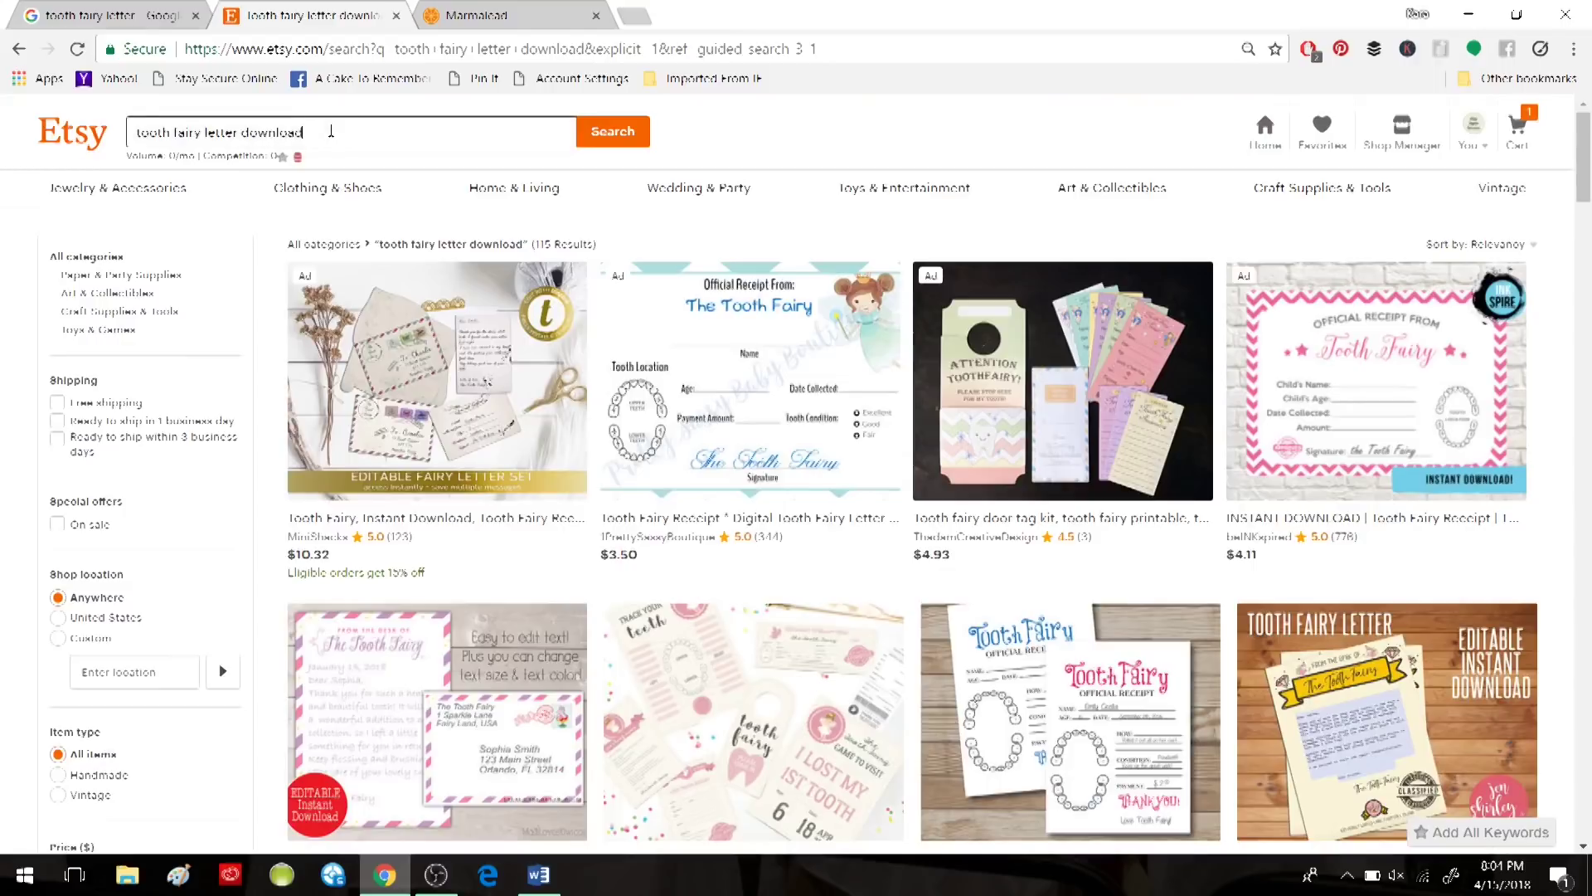
{"action": "type", "text": "digita"}
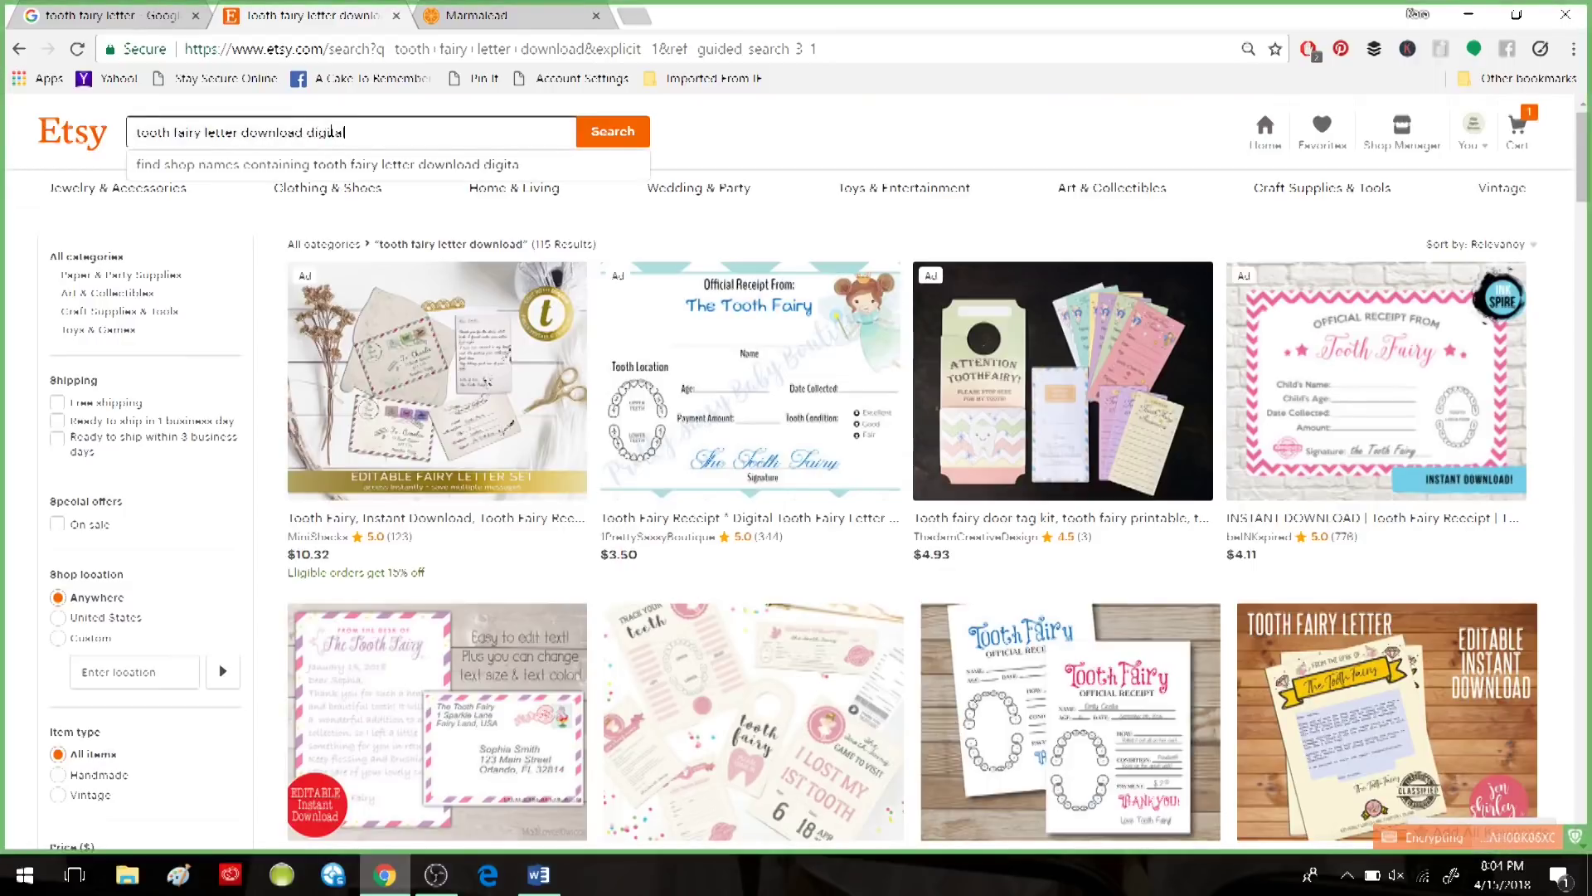
{"action": "type", "text": "l"}
{"action": "key", "text": "Return"}
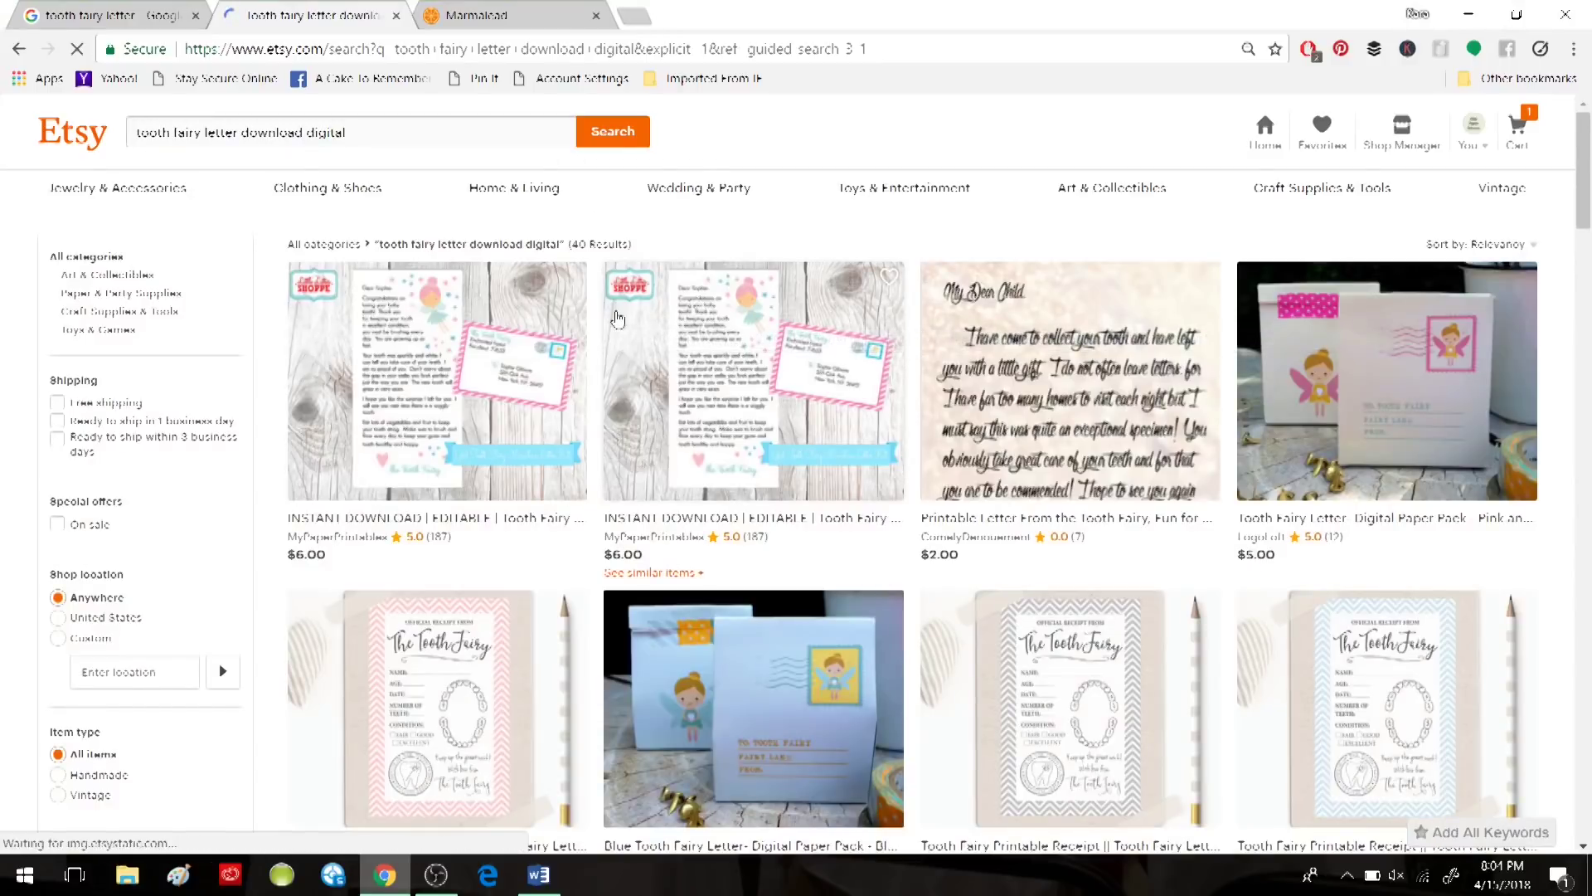
{"action": "scroll", "coordinate": [617, 319], "scroll_direction": "down", "scroll_amount": 2}
{"action": "scroll", "coordinate": [617, 318], "scroll_direction": "down", "scroll_amount": 8}
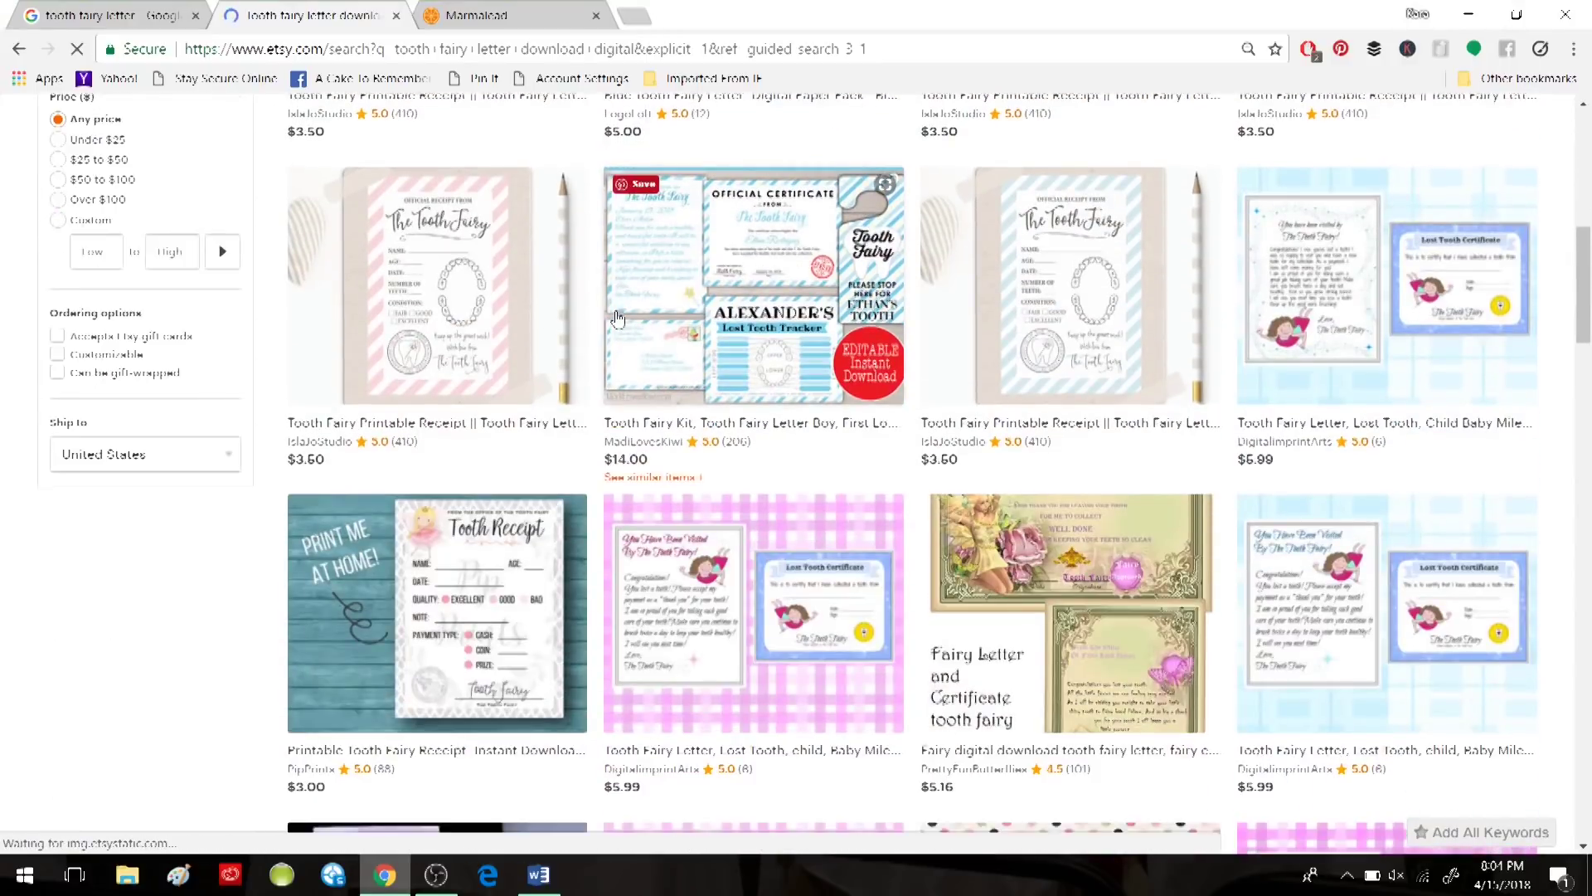
{"action": "scroll", "coordinate": [617, 318], "scroll_direction": "down", "scroll_amount": 10}
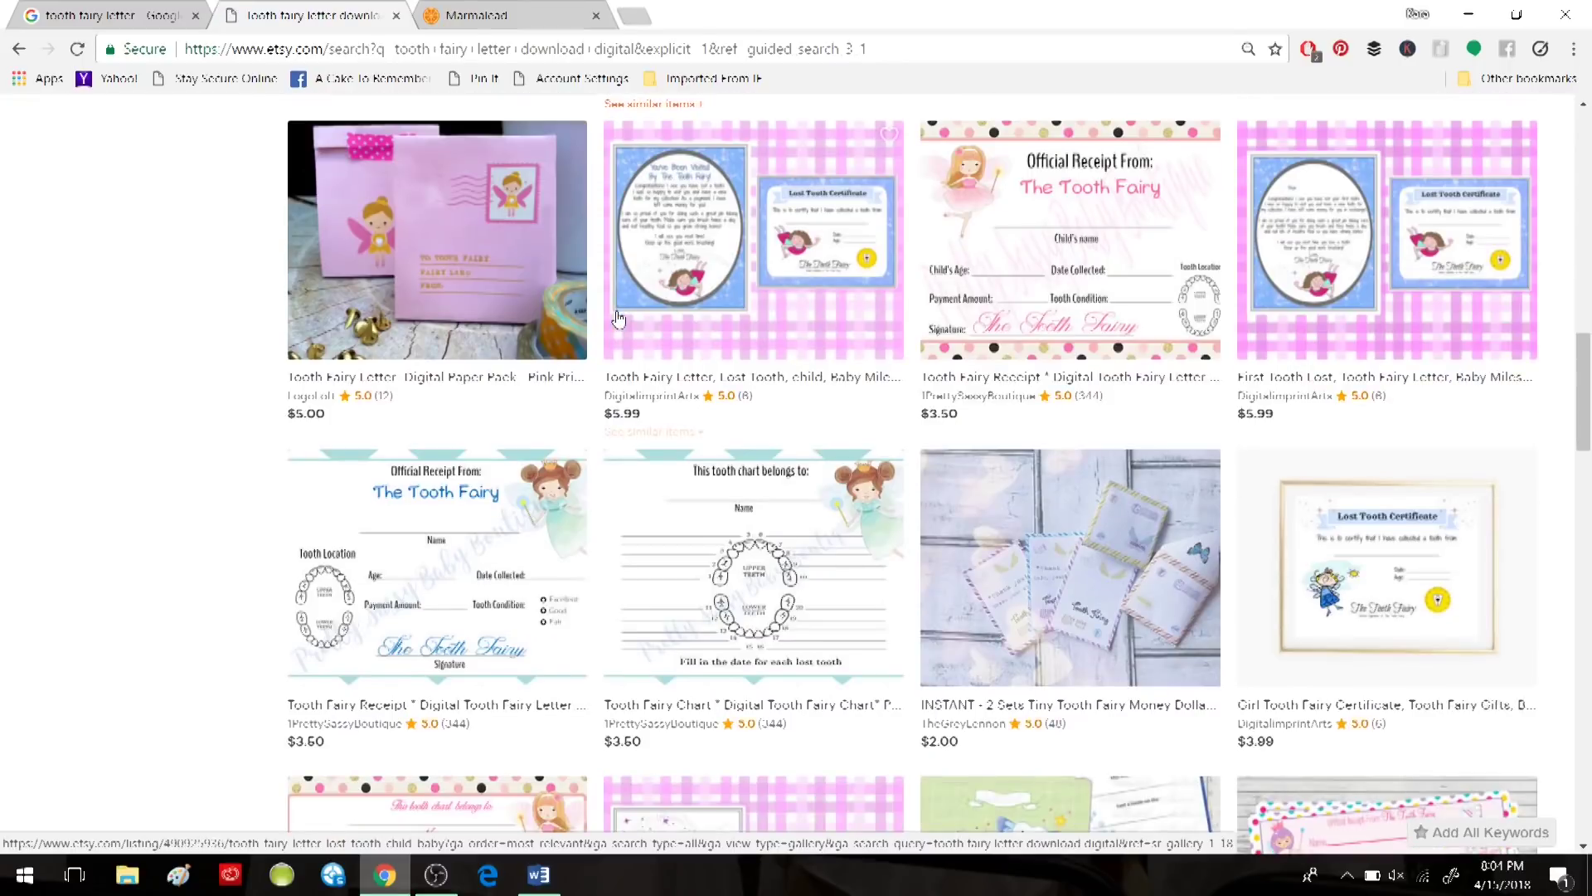
{"action": "scroll", "coordinate": [618, 318], "scroll_direction": "down", "scroll_amount": 5}
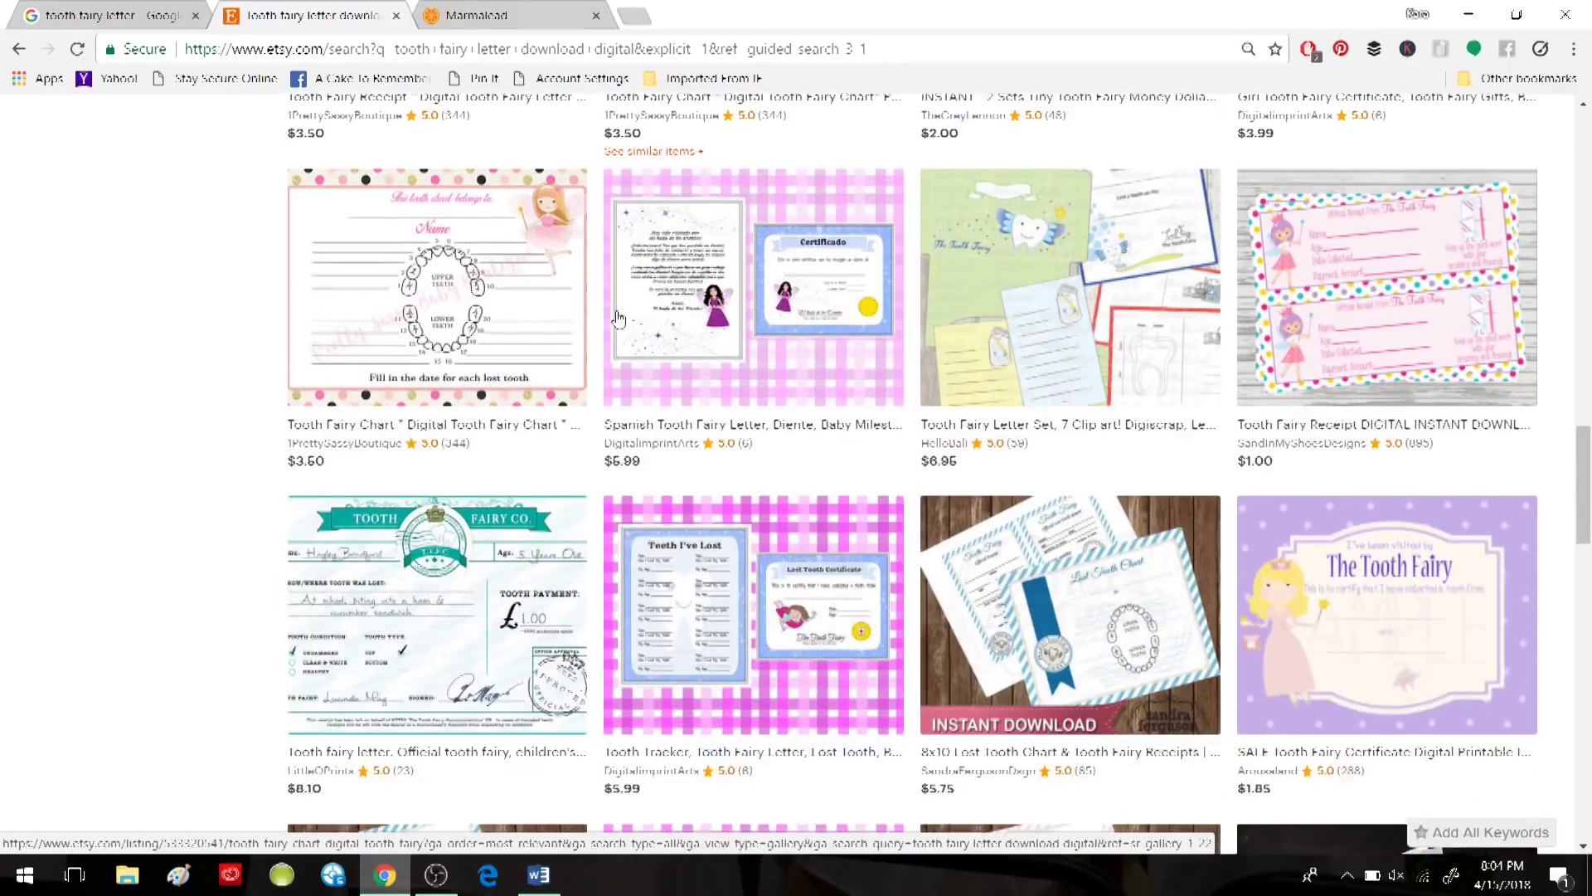
{"action": "scroll", "coordinate": [617, 318], "scroll_direction": "down", "scroll_amount": 11}
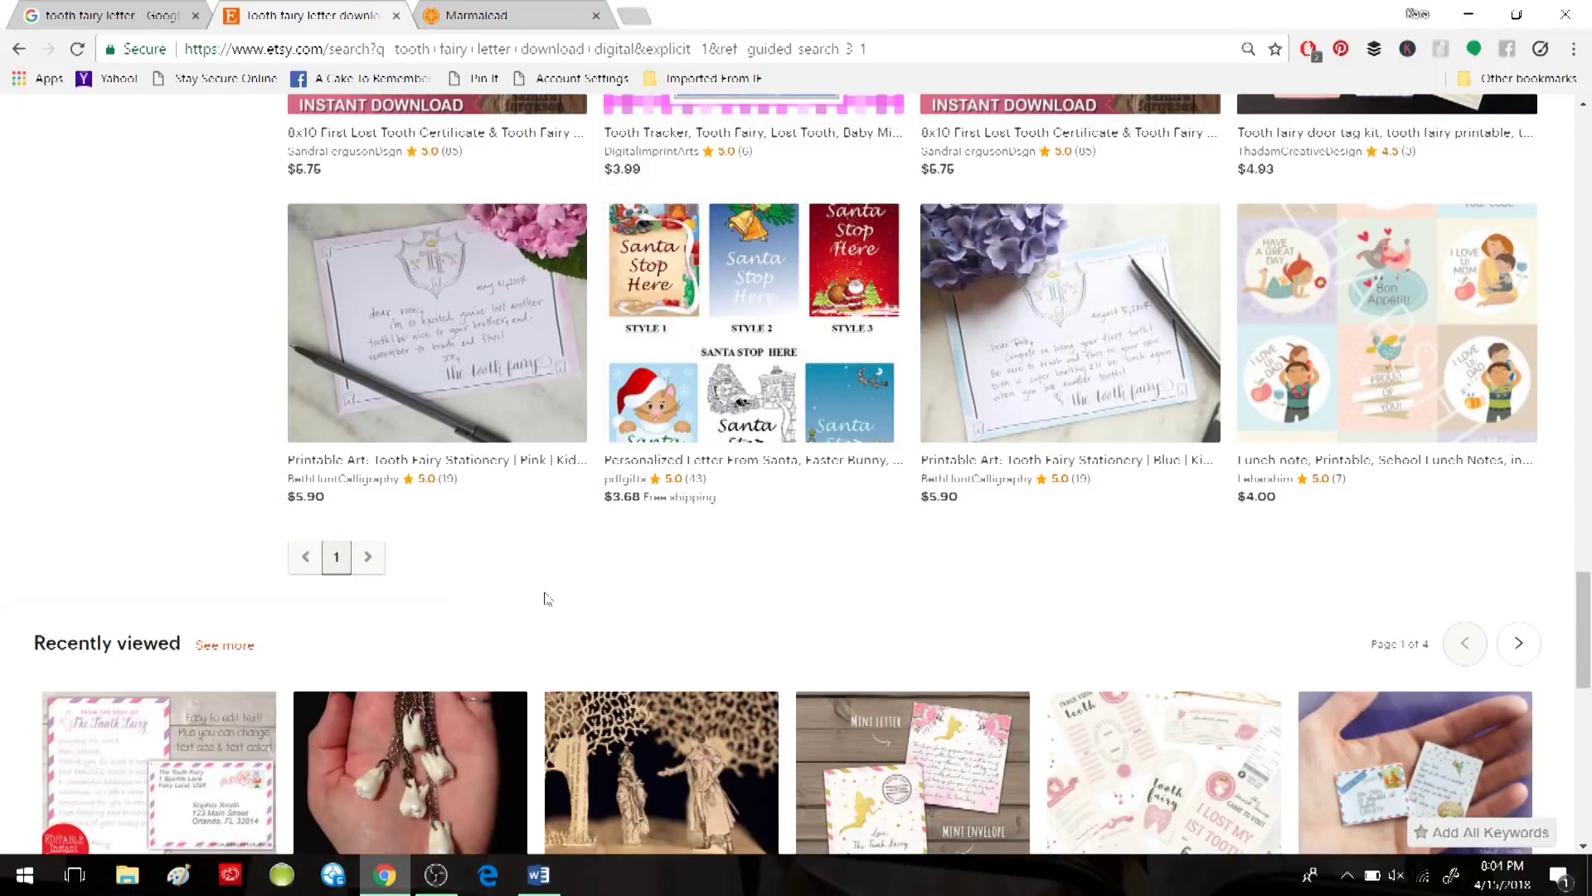
Look back over the "tooth fairy letter download digital" listings and its search phrase, and return to the "tooth fairy letter" results.
{"action": "scroll", "coordinate": [544, 580], "scroll_direction": "up", "scroll_amount": 12}
{"action": "scroll", "coordinate": [618, 474], "scroll_direction": "up", "scroll_amount": 1}
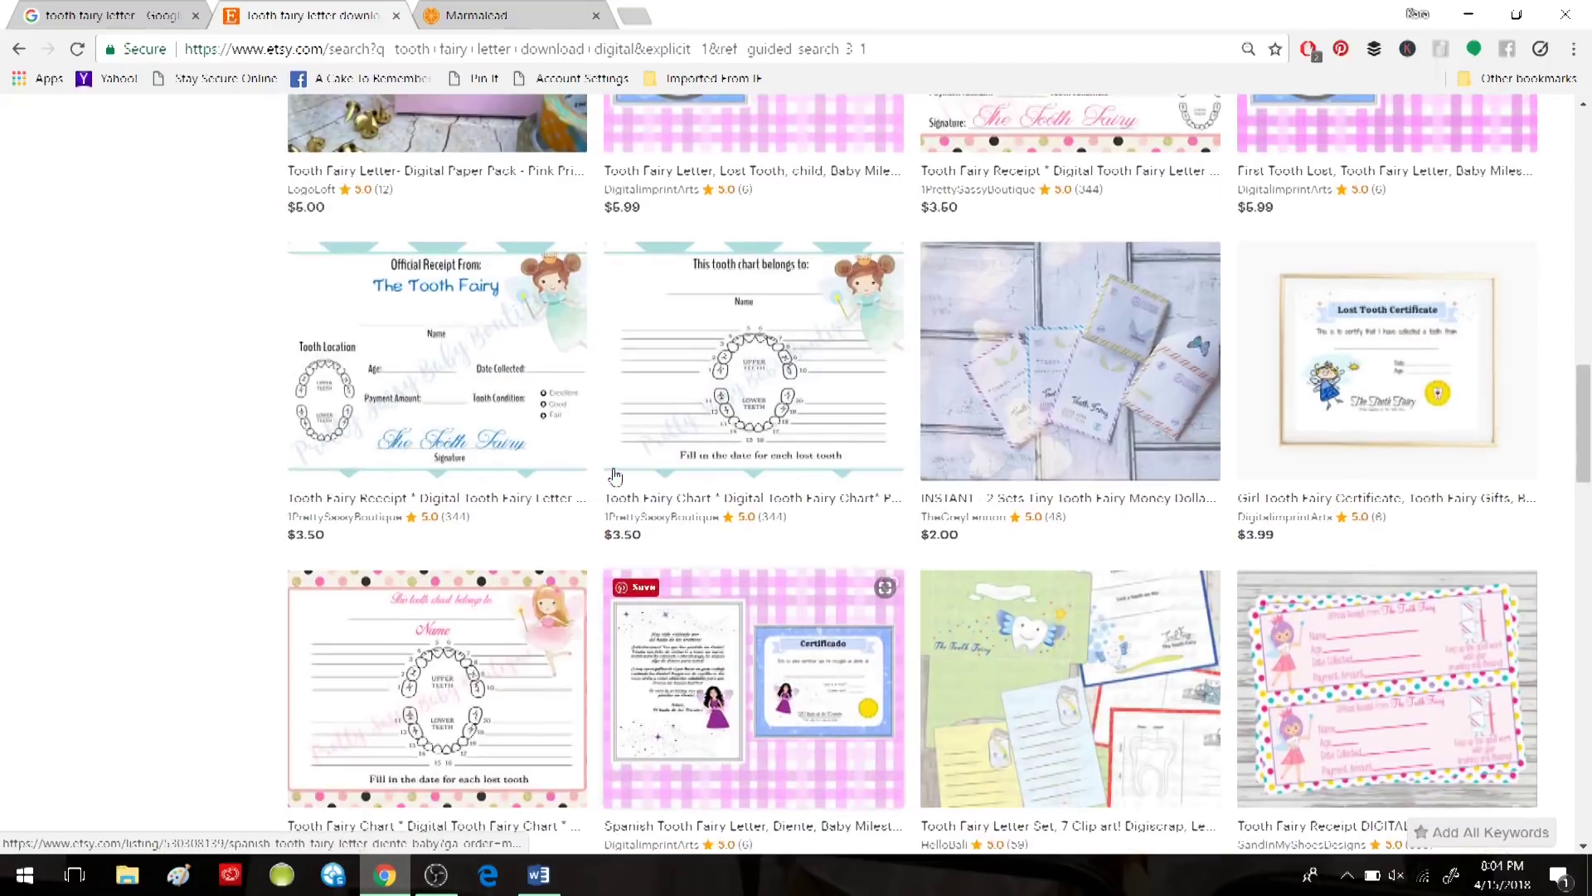
{"action": "left_click_drag", "start_coordinate": [1586, 404], "coordinate": [1586, 158]}
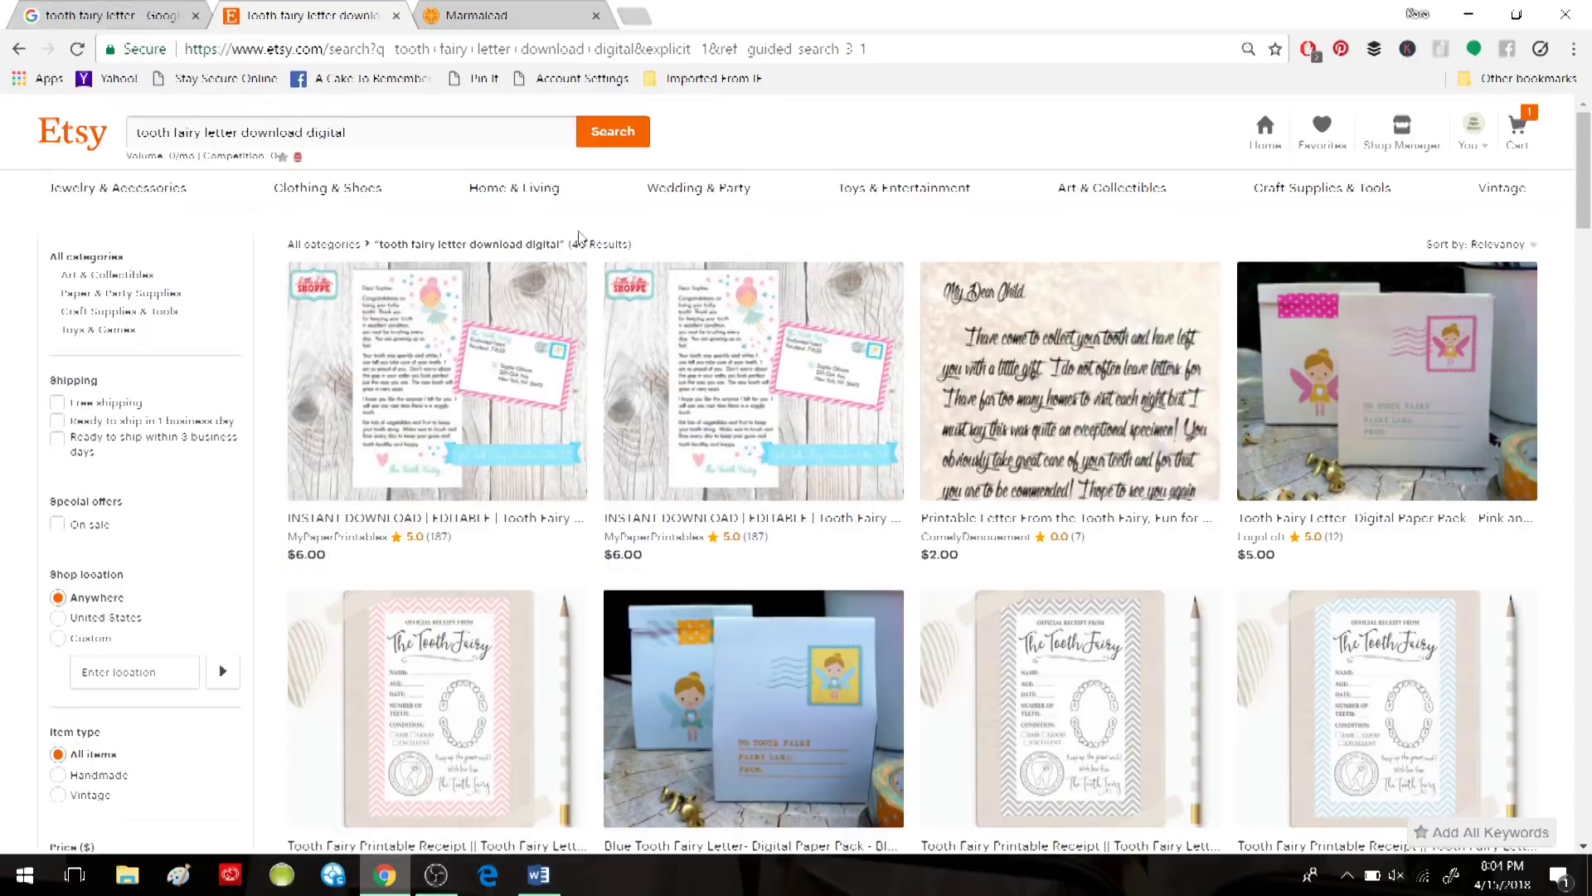
{"action": "left_click", "coordinate": [20, 51]}
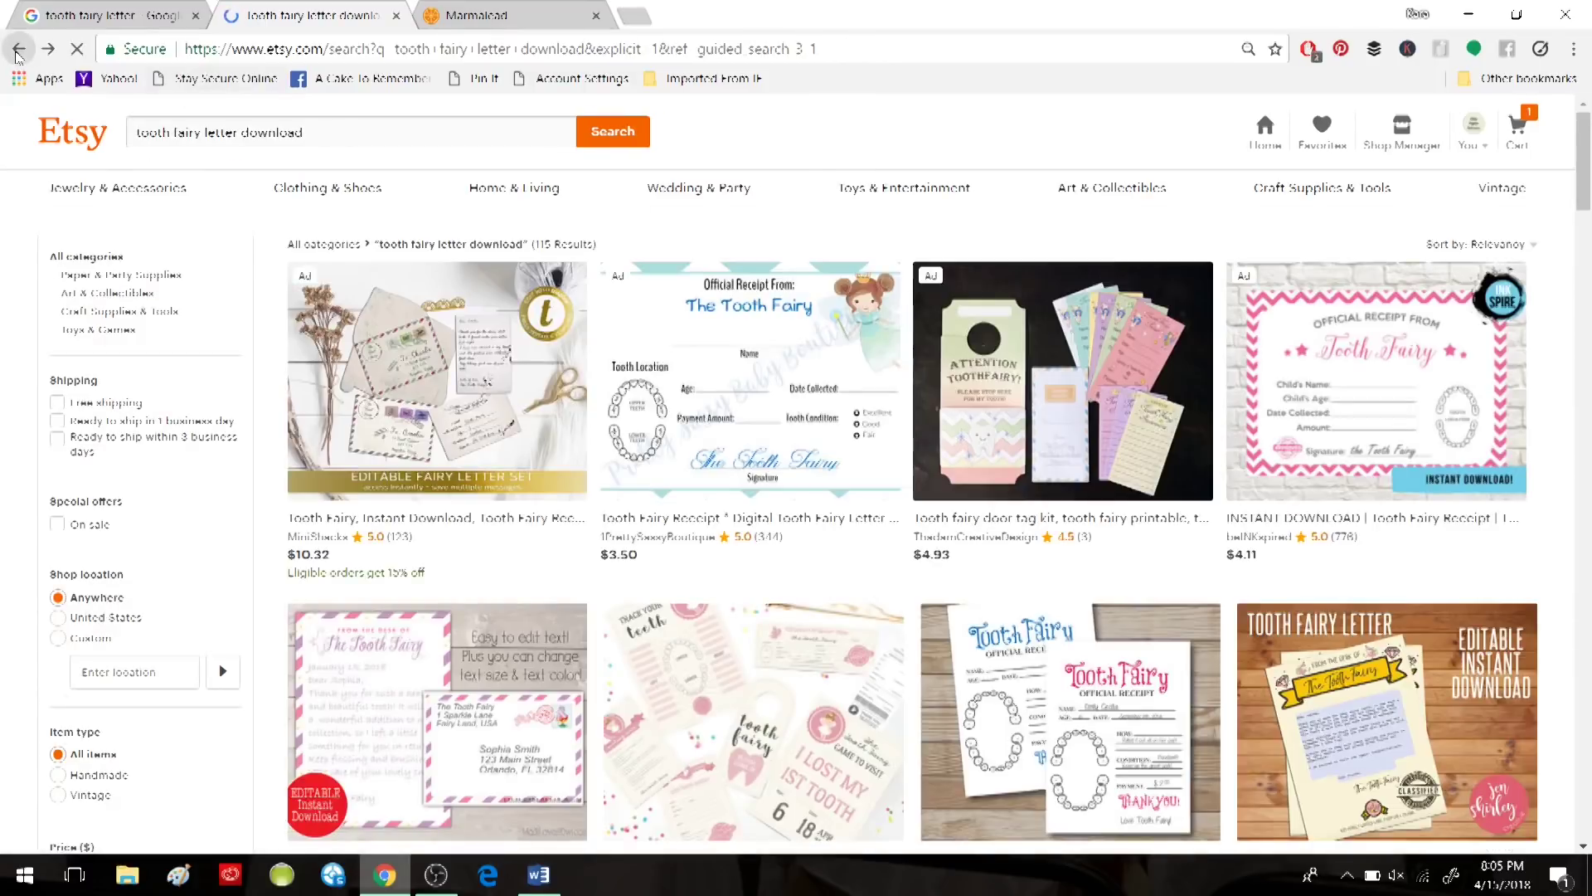
{"action": "left_click", "coordinate": [17, 52]}
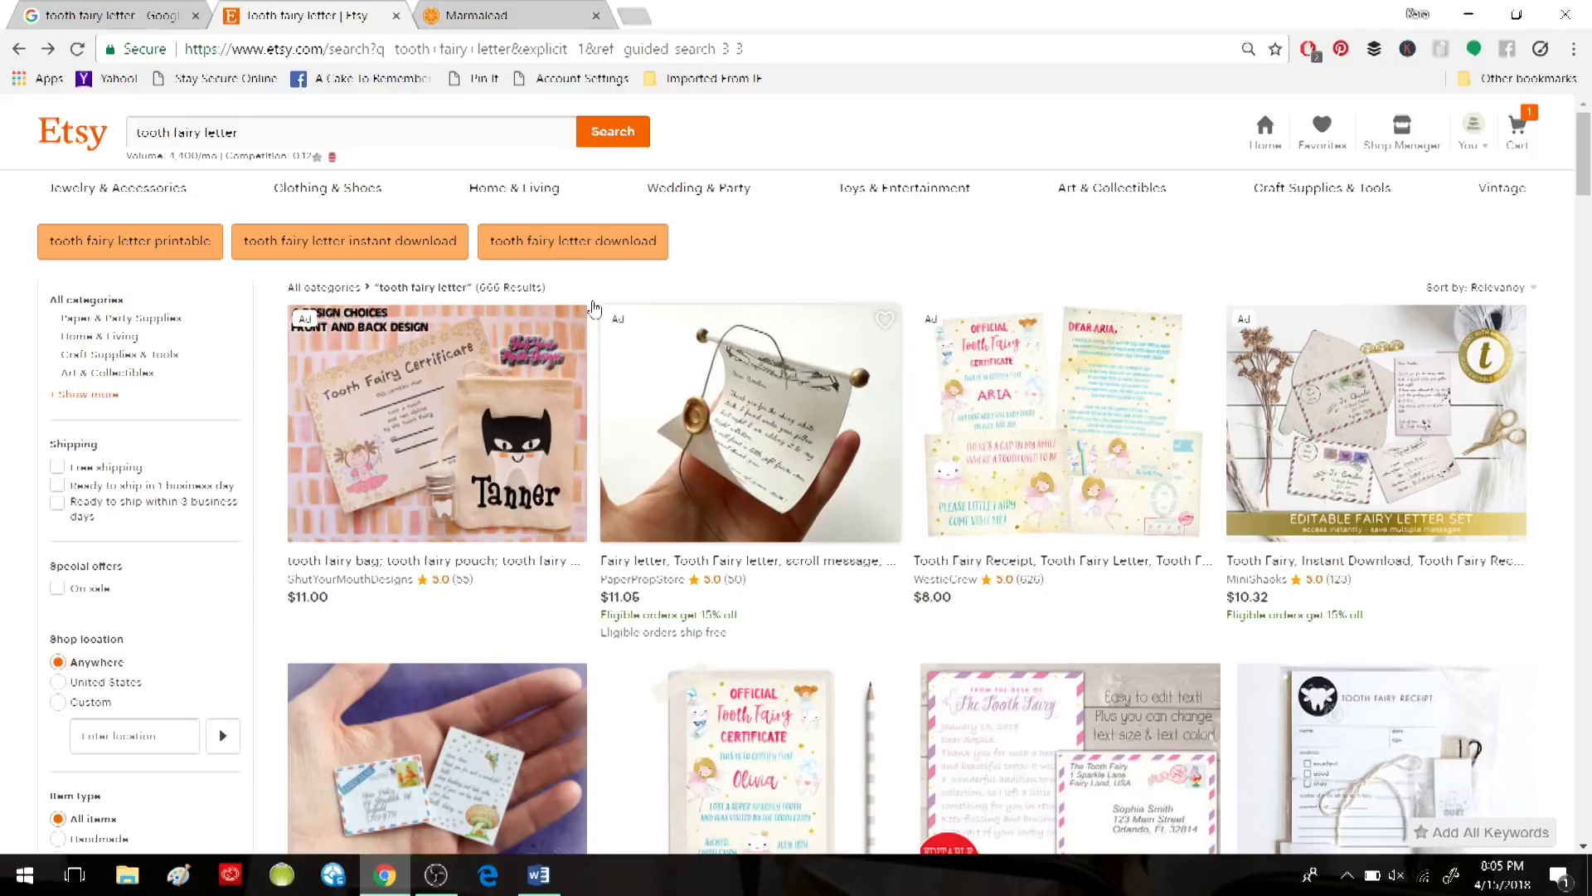
Examine the title and related tags of the Personalized Tooth Fairy Letter Kit listing, and return to the "tooth fairy letter" results.
{"action": "scroll", "coordinate": [581, 399], "scroll_direction": "down", "scroll_amount": 3}
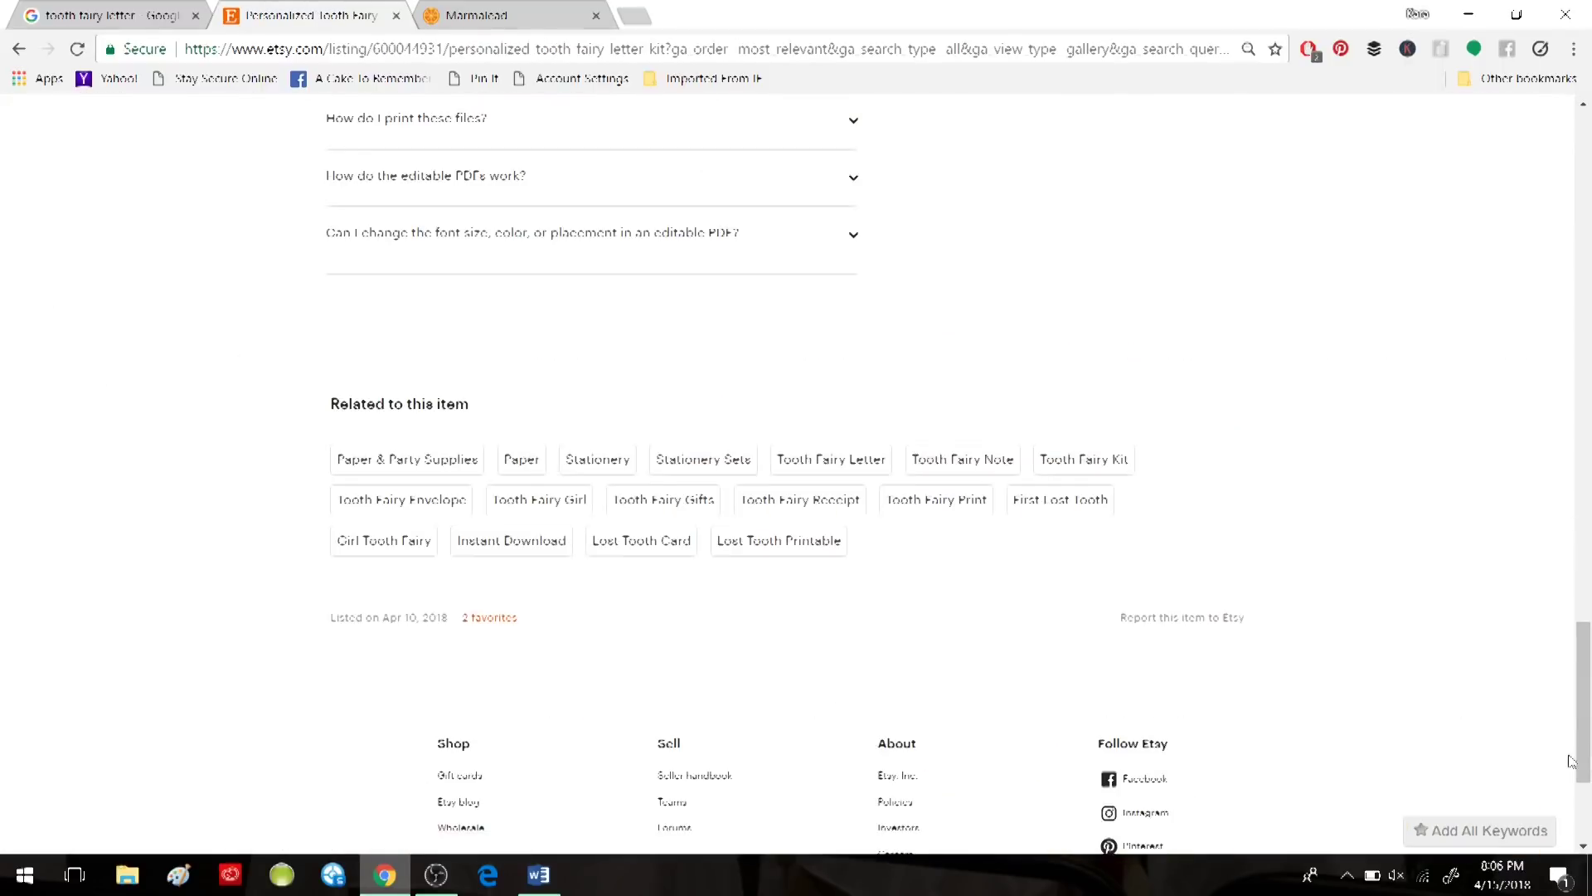
{"action": "left_click_drag", "start_coordinate": [1587, 730], "coordinate": [767, 13]}
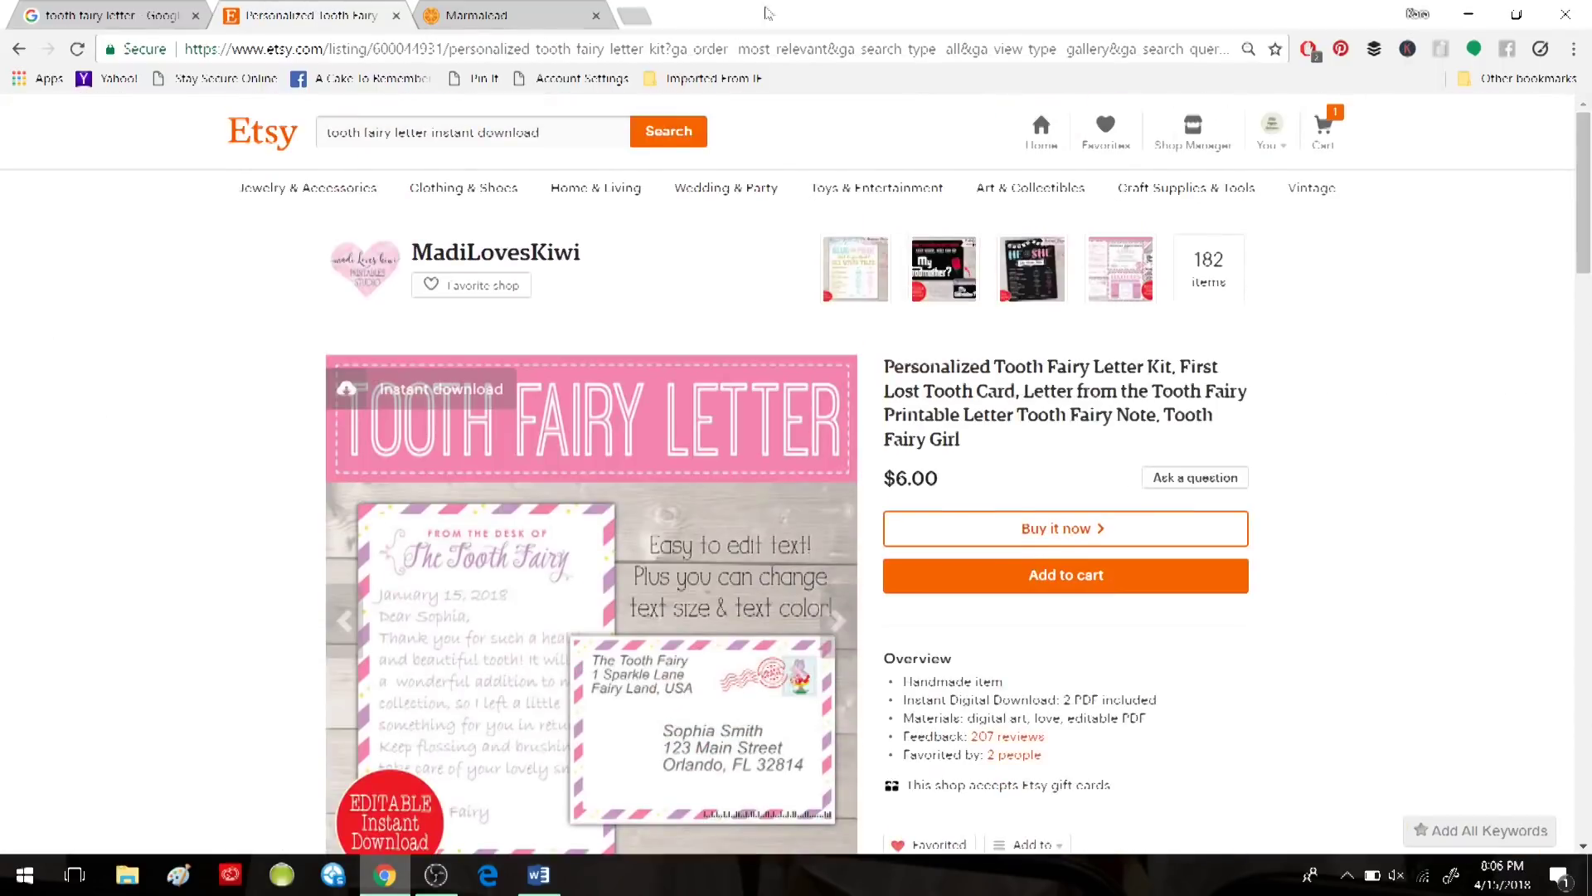
{"action": "left_click", "coordinate": [20, 50]}
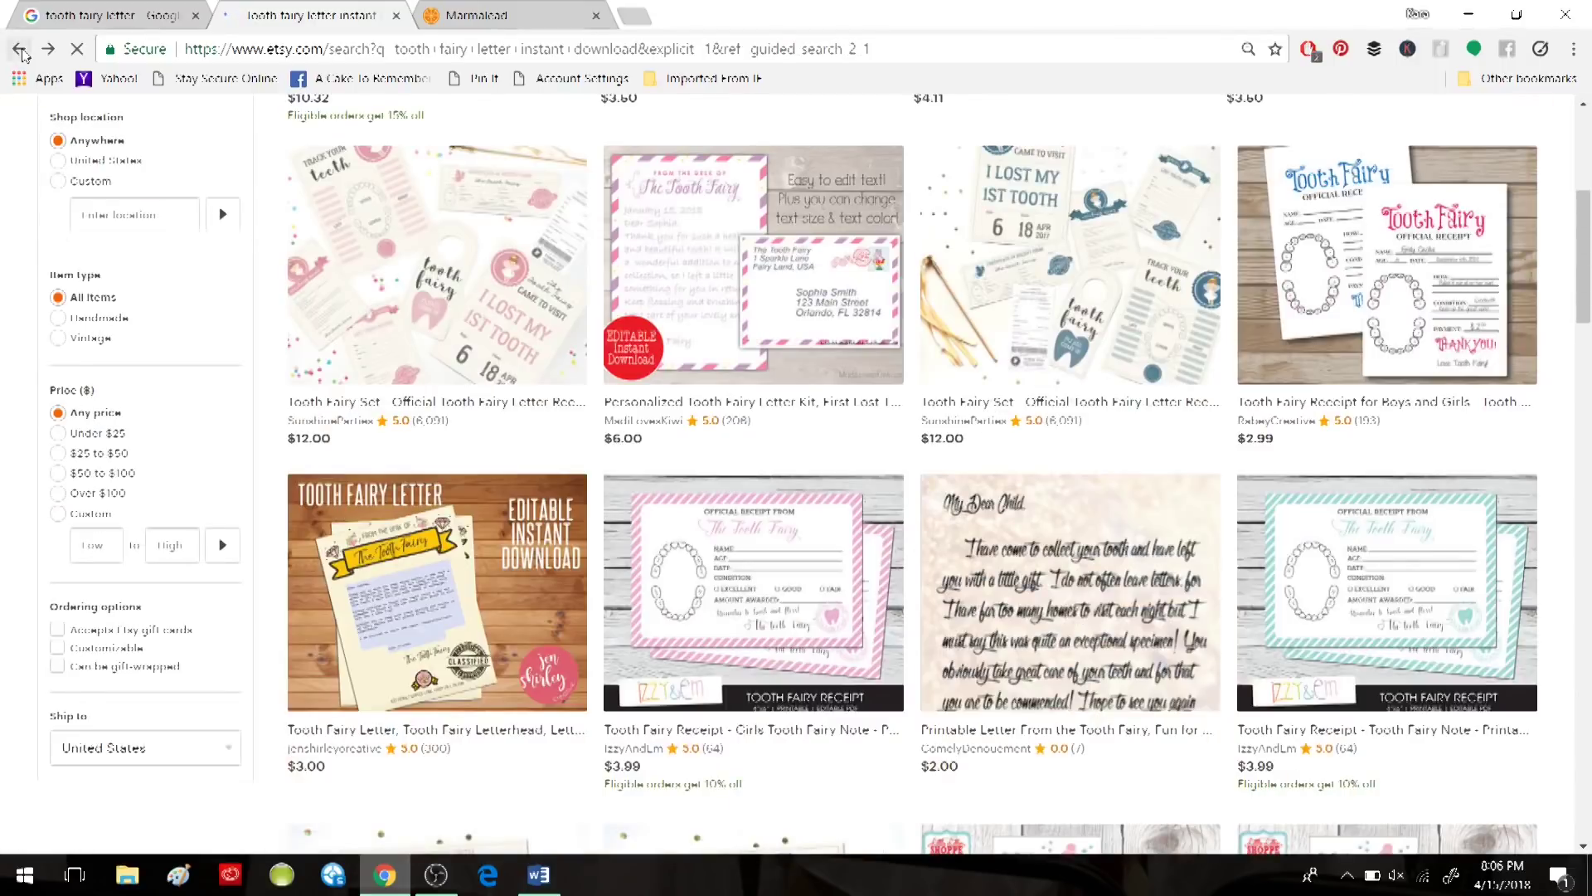
{"action": "left_click", "coordinate": [1585, 106]}
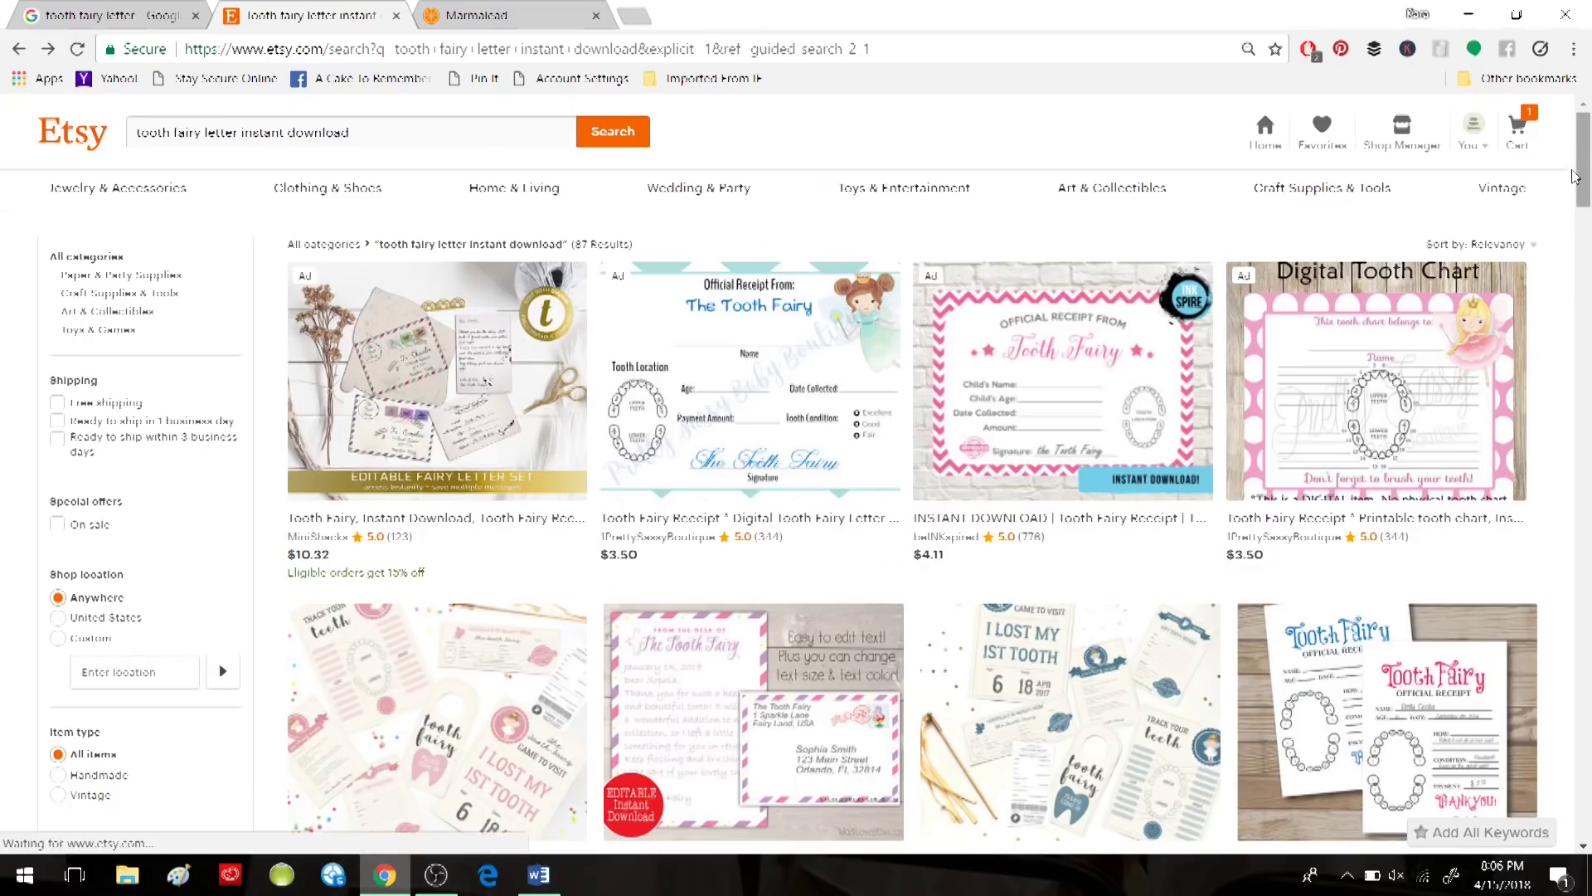
{"action": "left_click", "coordinate": [20, 49]}
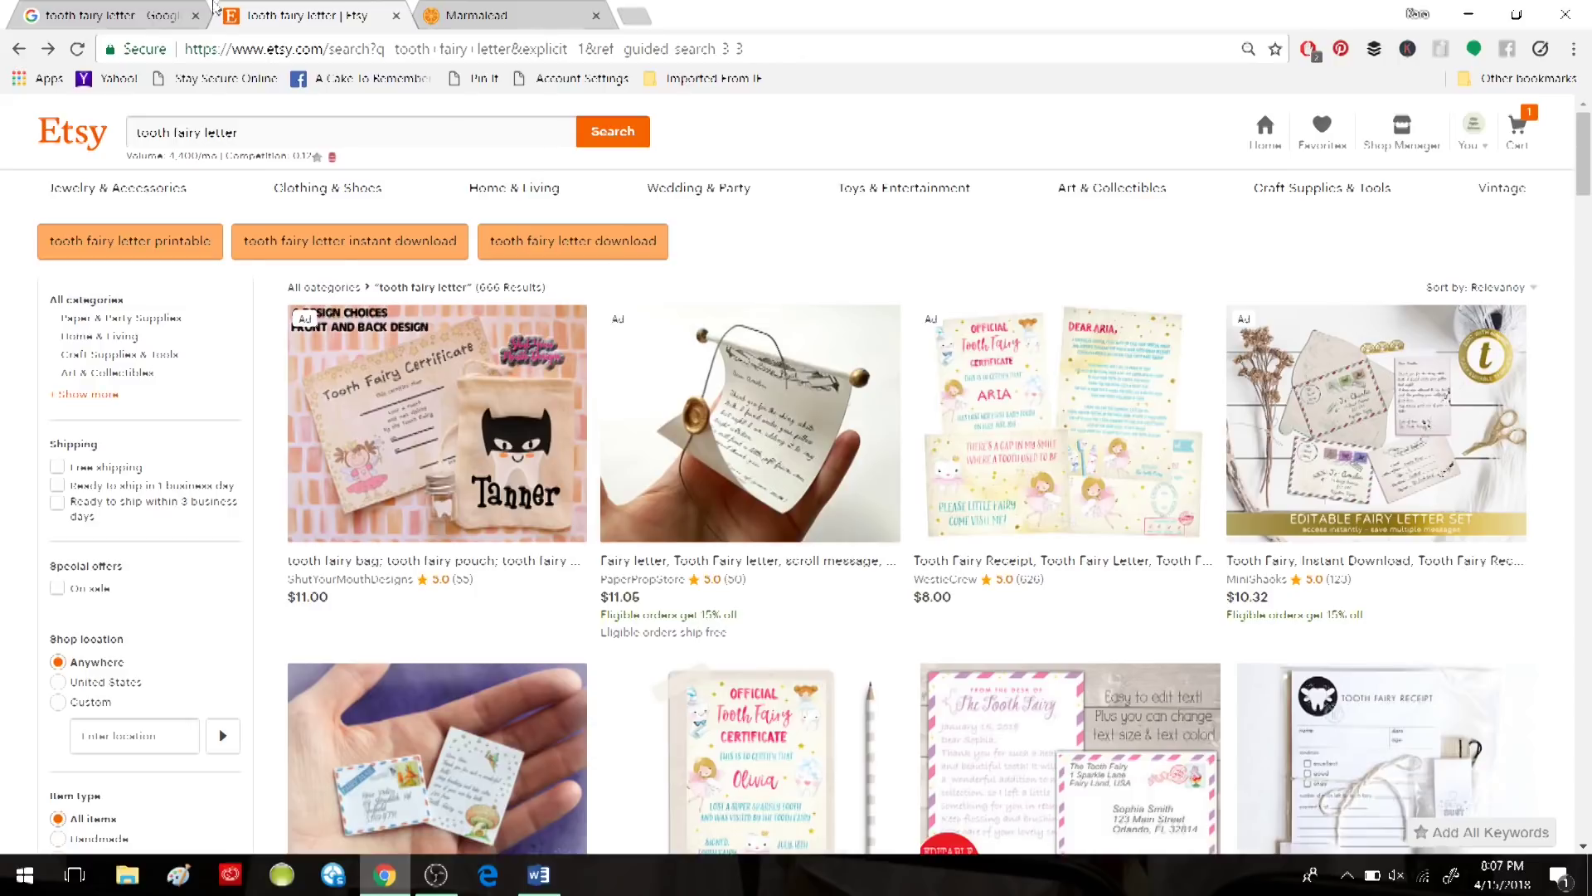
Switch to Marmalead, examine the popular tags, tag cloud and search statistics for "tooth fairy", and return to Etsy.
{"action": "left_click", "coordinate": [495, 23]}
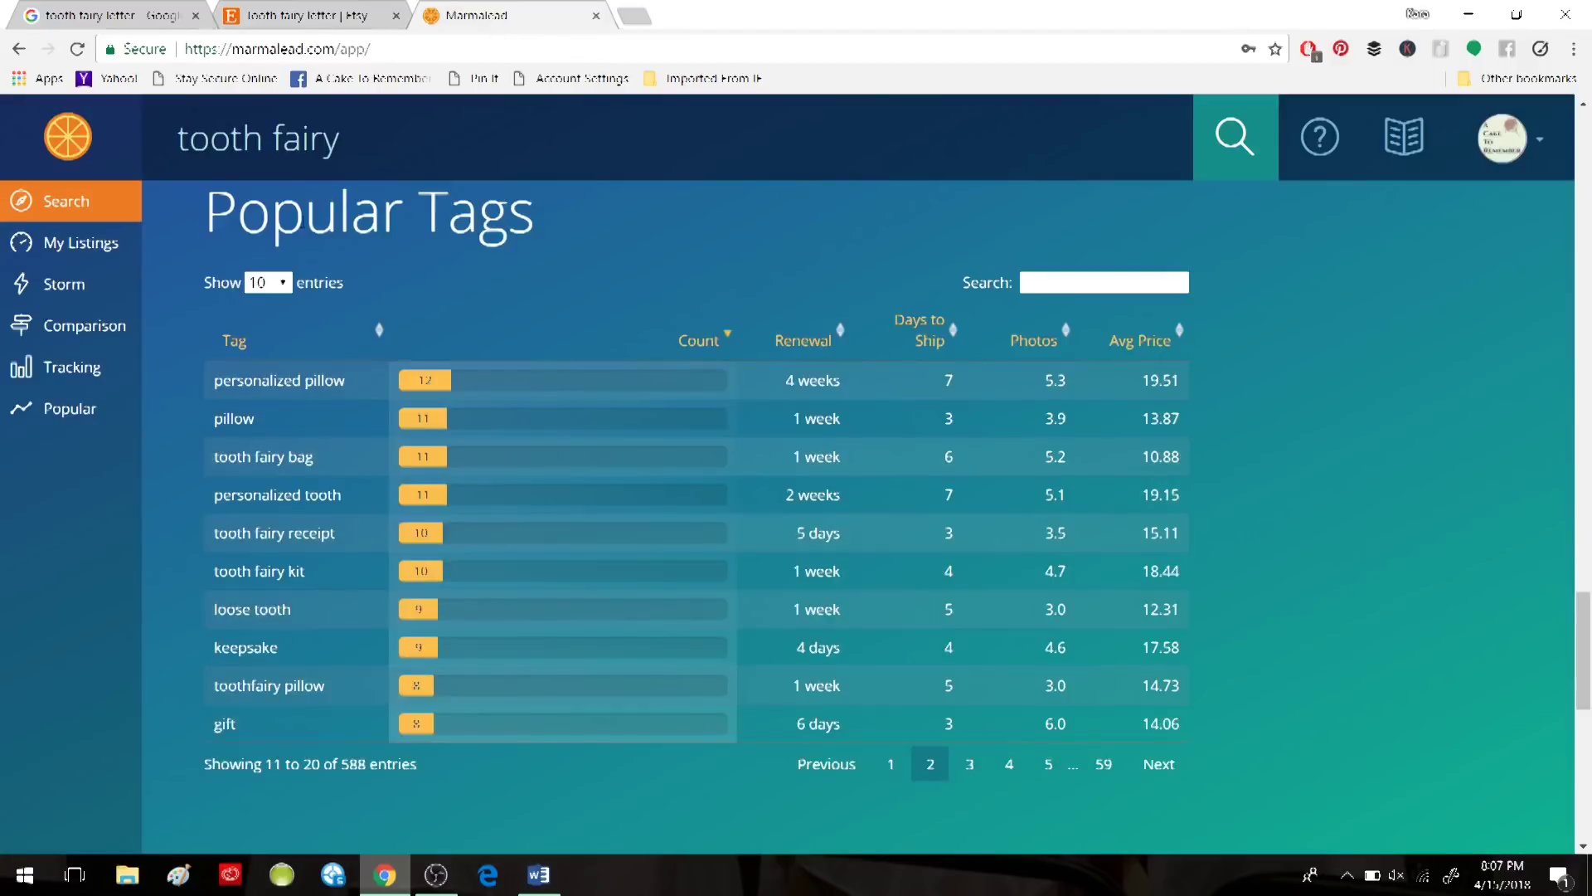
{"action": "mouse_move", "coordinate": [558, 325]}
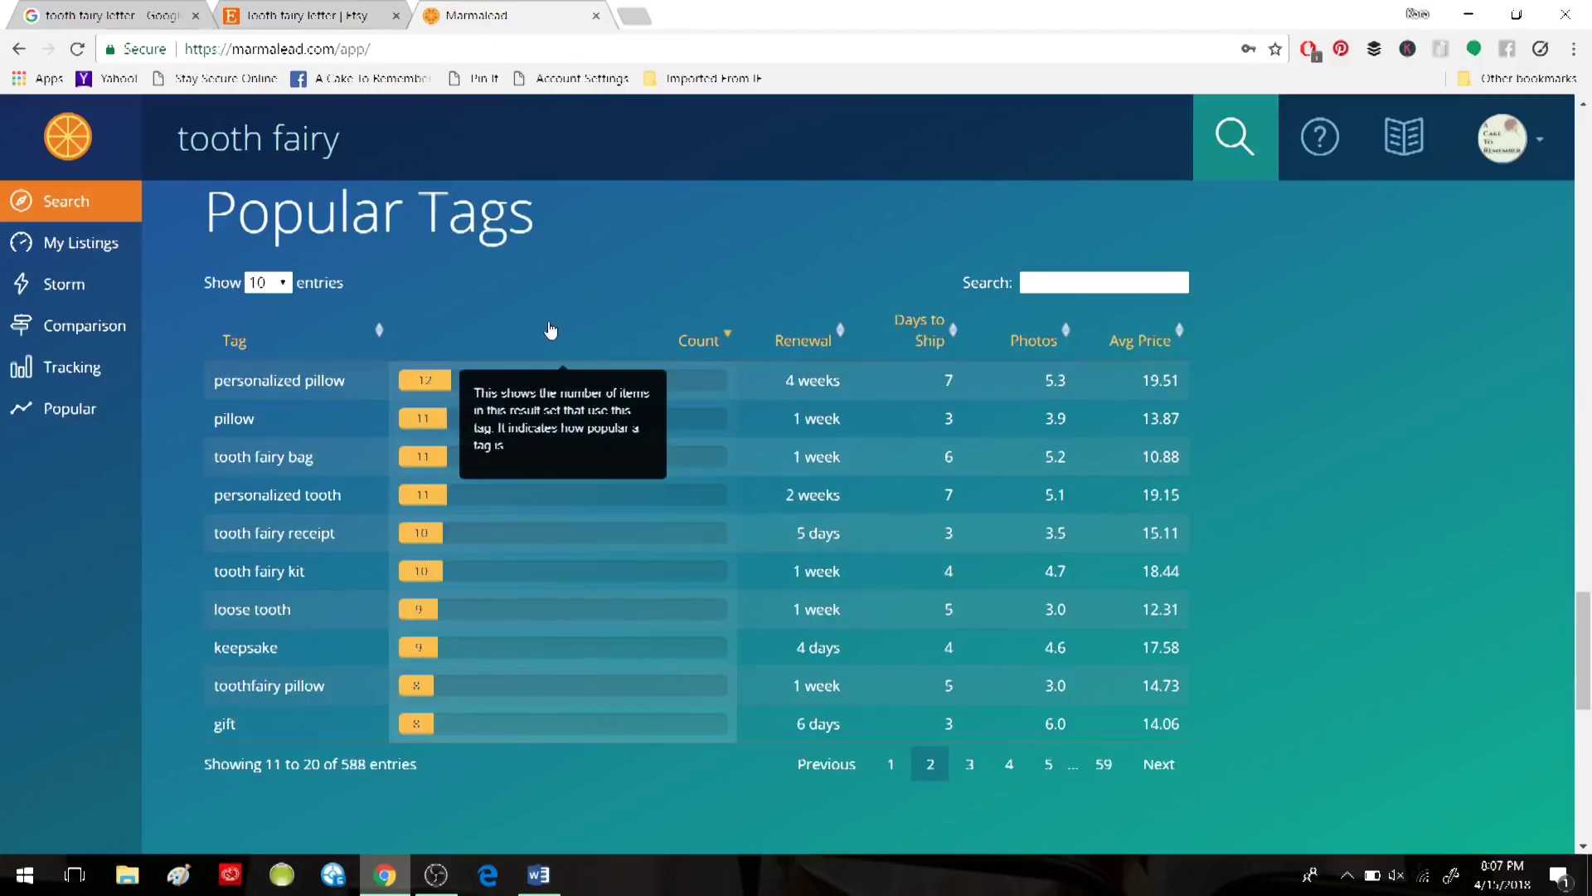
{"action": "left_click_drag", "start_coordinate": [350, 133], "coordinate": [178, 137]}
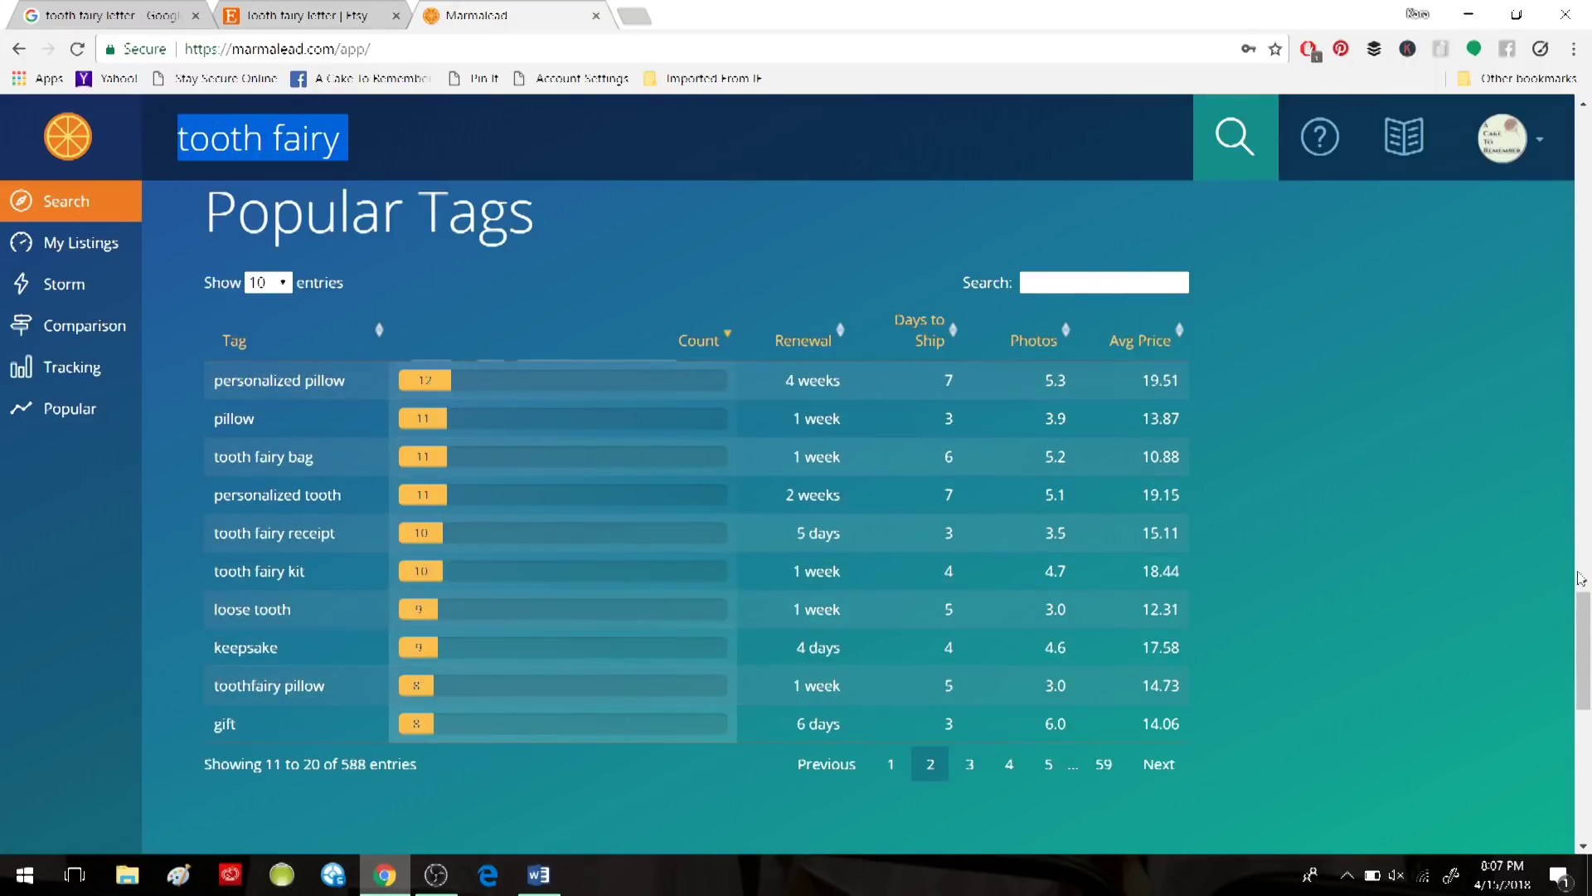
{"action": "scroll", "coordinate": [1583, 581], "scroll_direction": "down", "scroll_amount": 8}
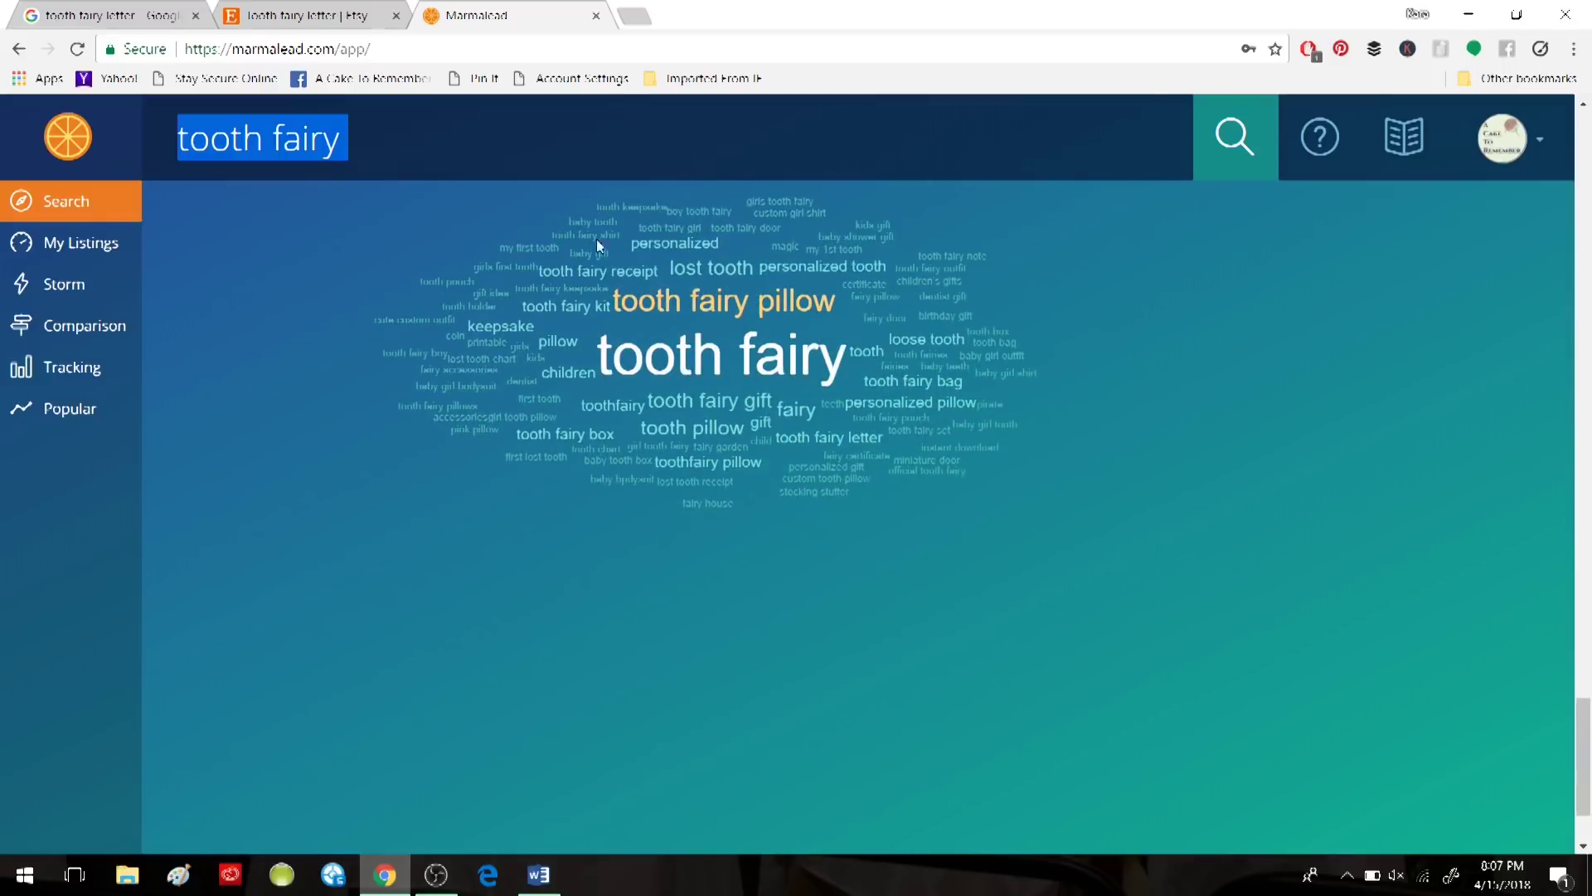
{"action": "left_click_drag", "start_coordinate": [1585, 801], "coordinate": [1583, 205]}
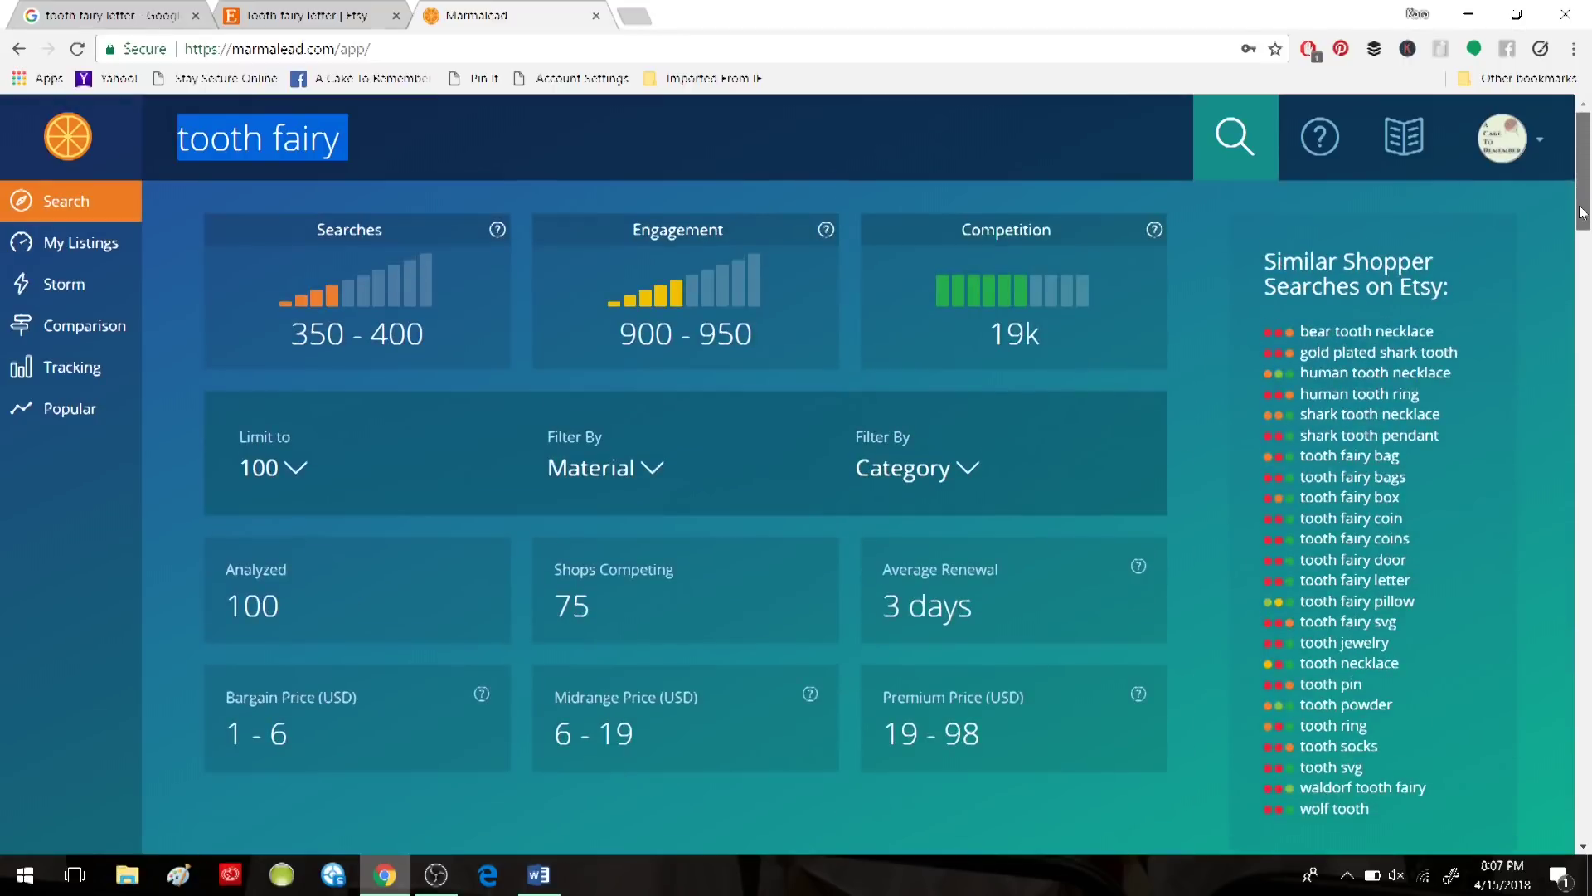
{"action": "left_click", "coordinate": [274, 16]}
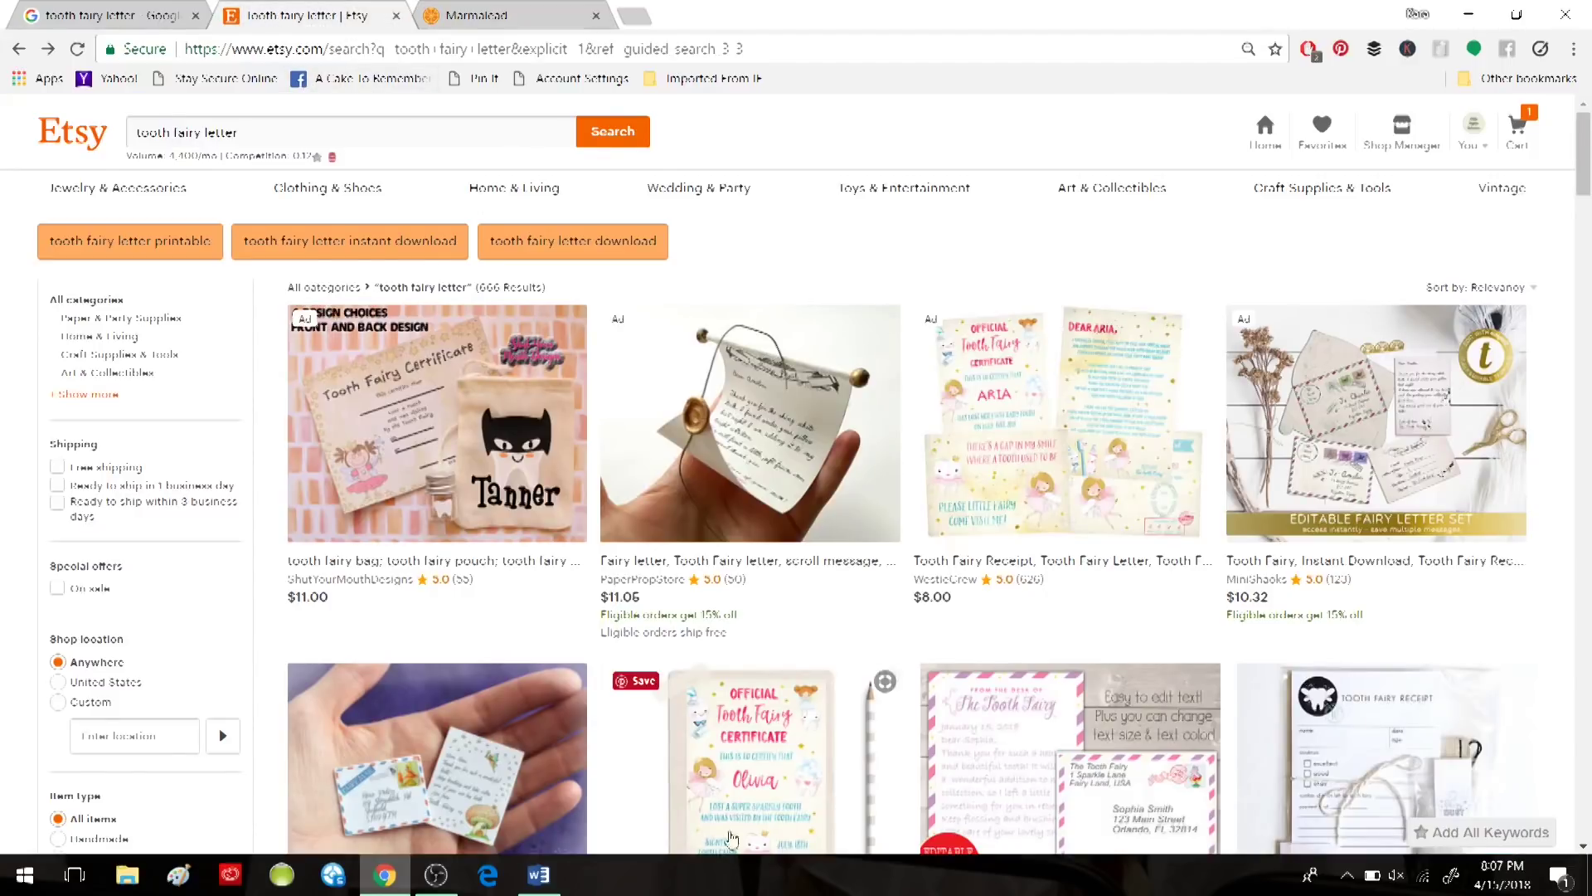
Switch to the Word notes and review the words to include in the listing, the draft title and the tags.
{"action": "left_click", "coordinate": [538, 875]}
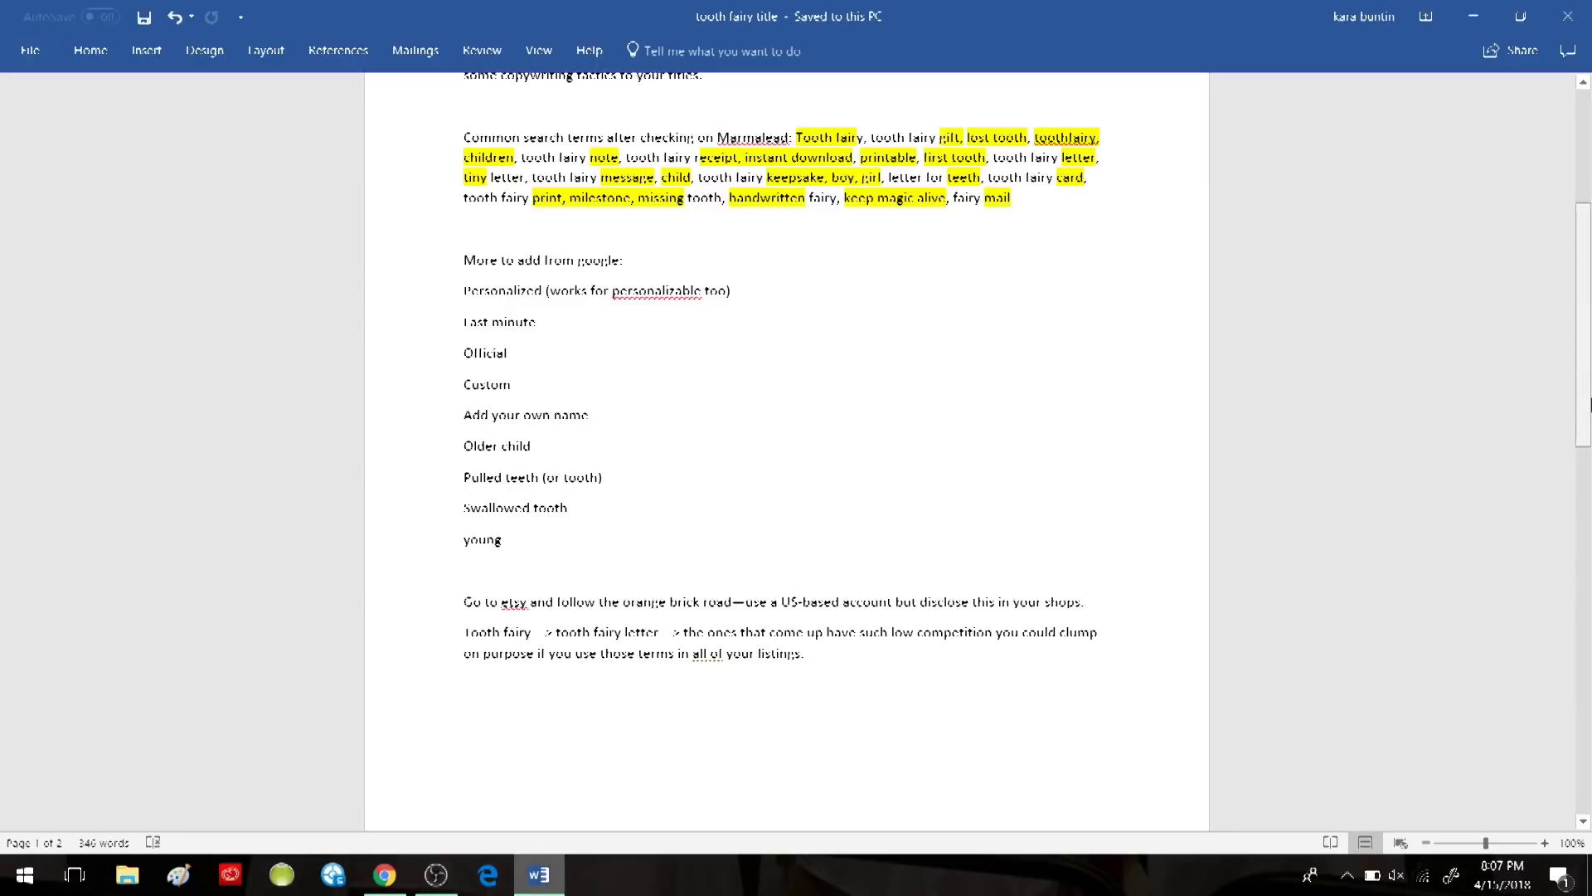
{"action": "left_click_drag", "start_coordinate": [1588, 312], "coordinate": [1586, 558]}
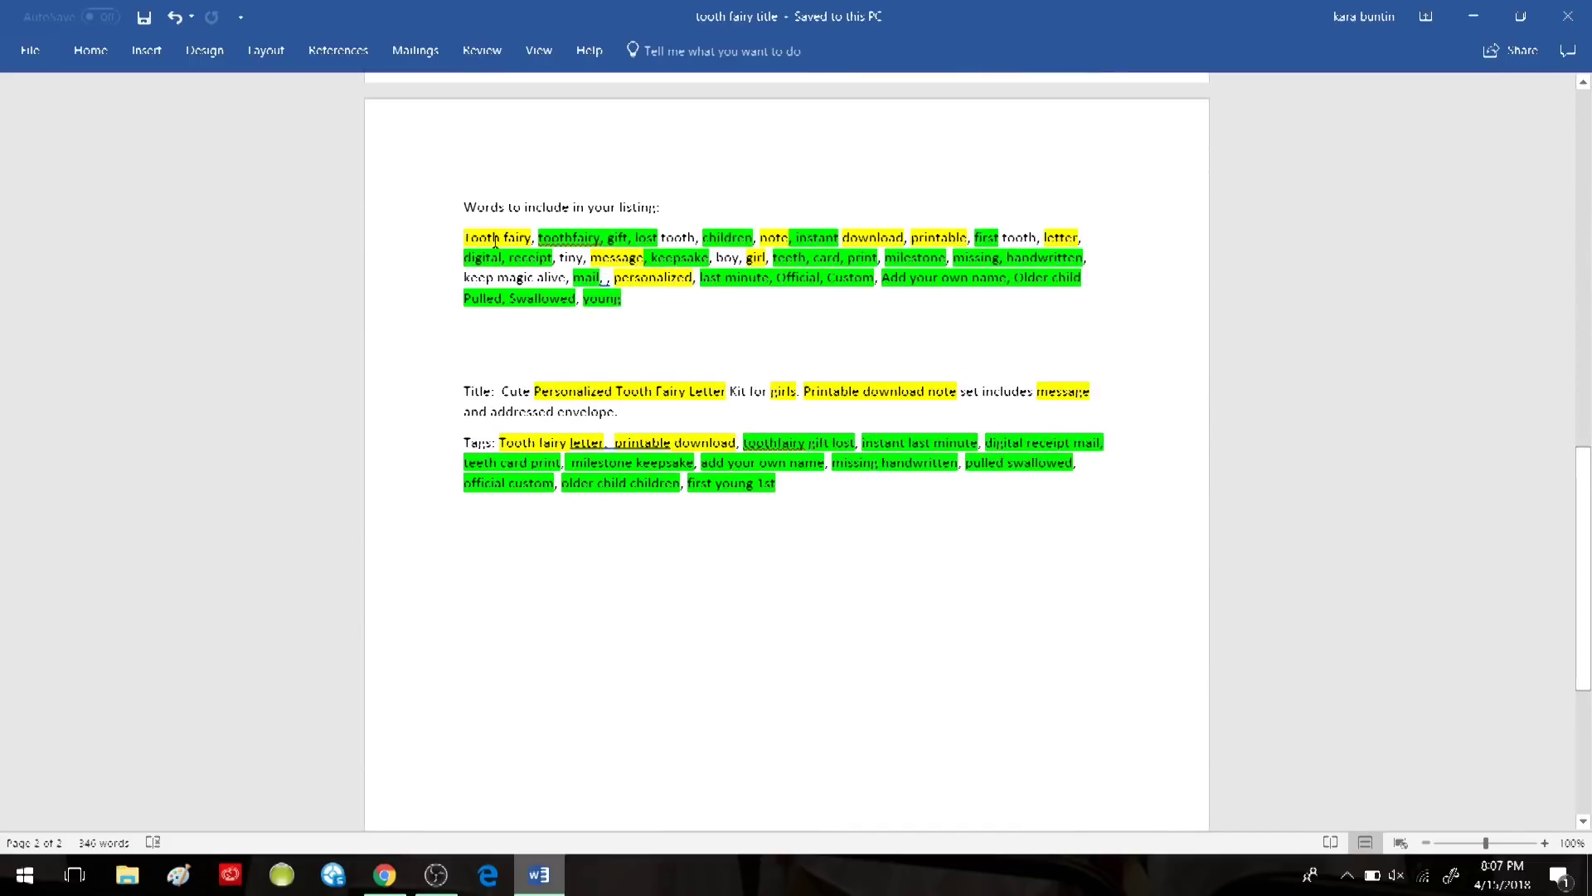
{"action": "left_click_drag", "start_coordinate": [452, 229], "coordinate": [701, 338]}
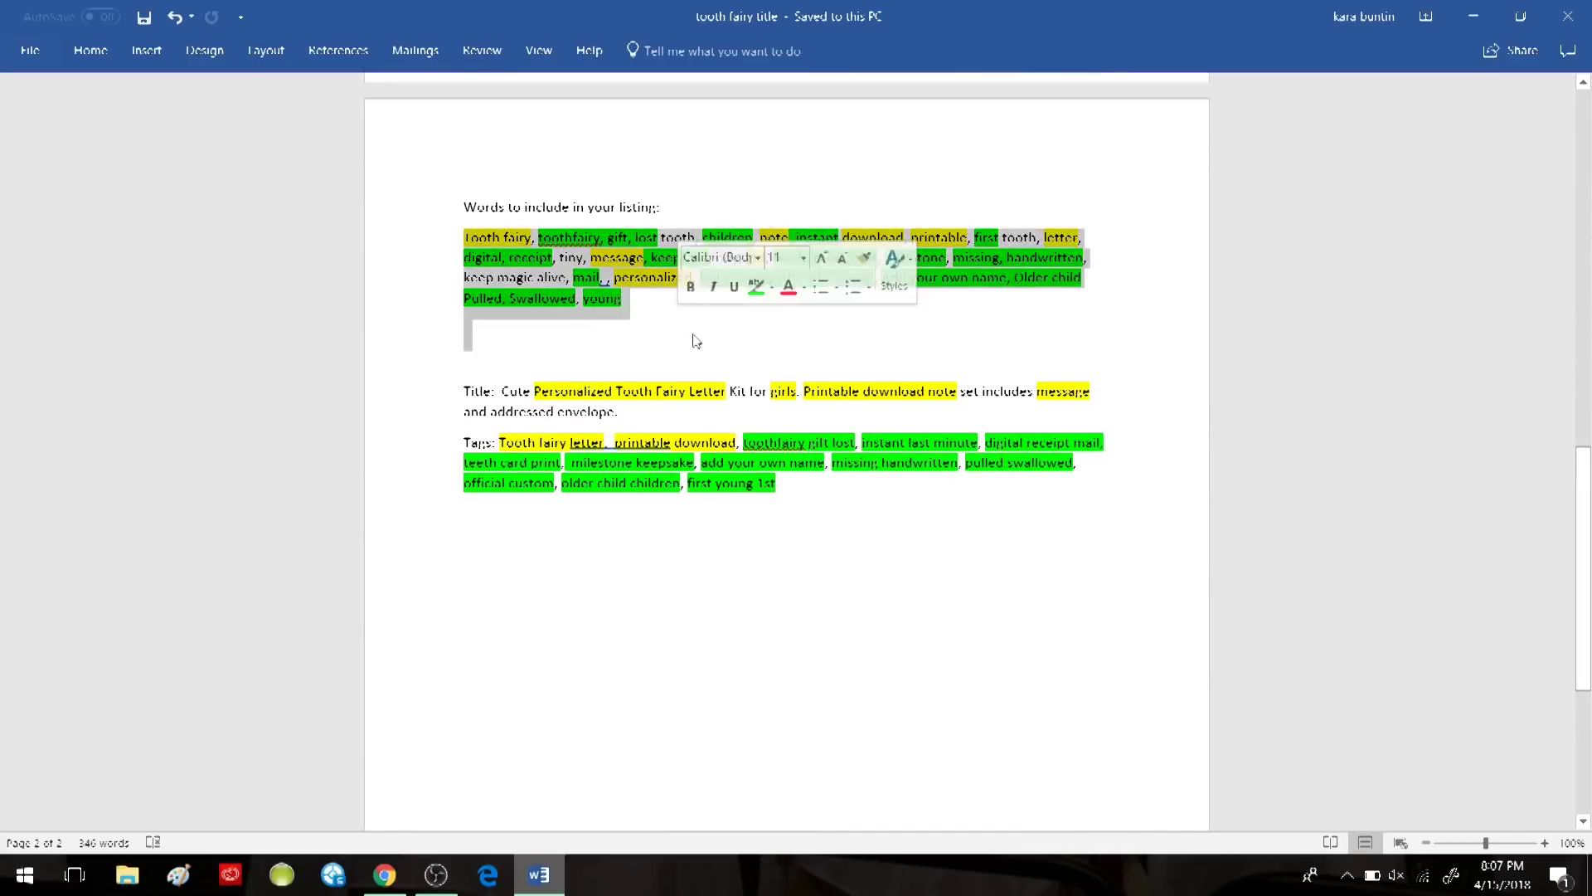
{"action": "left_click", "coordinate": [693, 338]}
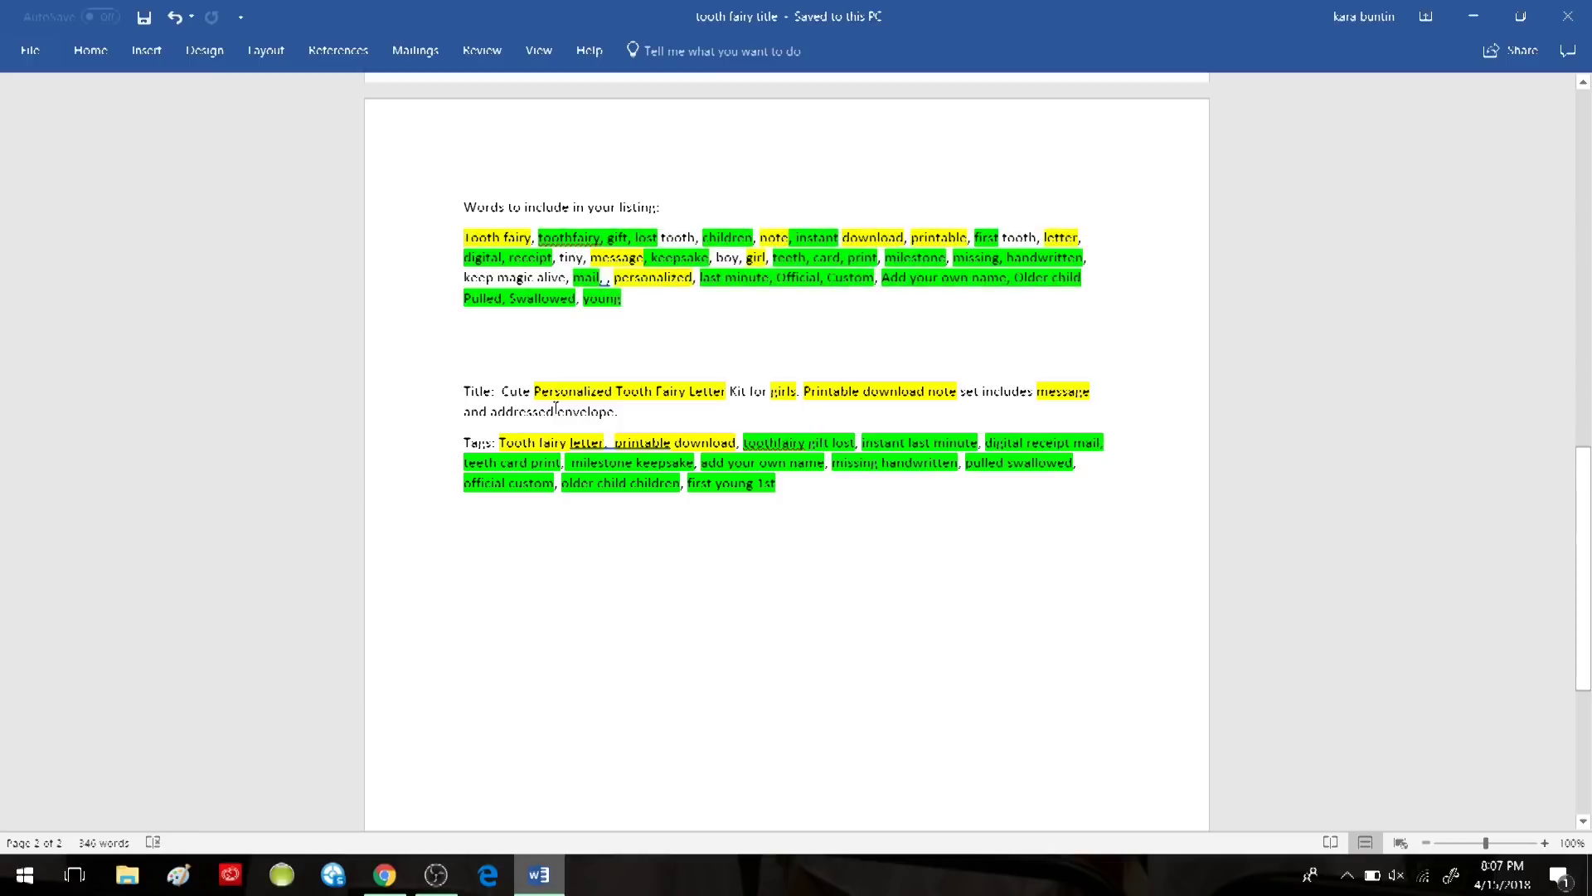
{"action": "left_click_drag", "start_coordinate": [465, 384], "coordinate": [633, 411]}
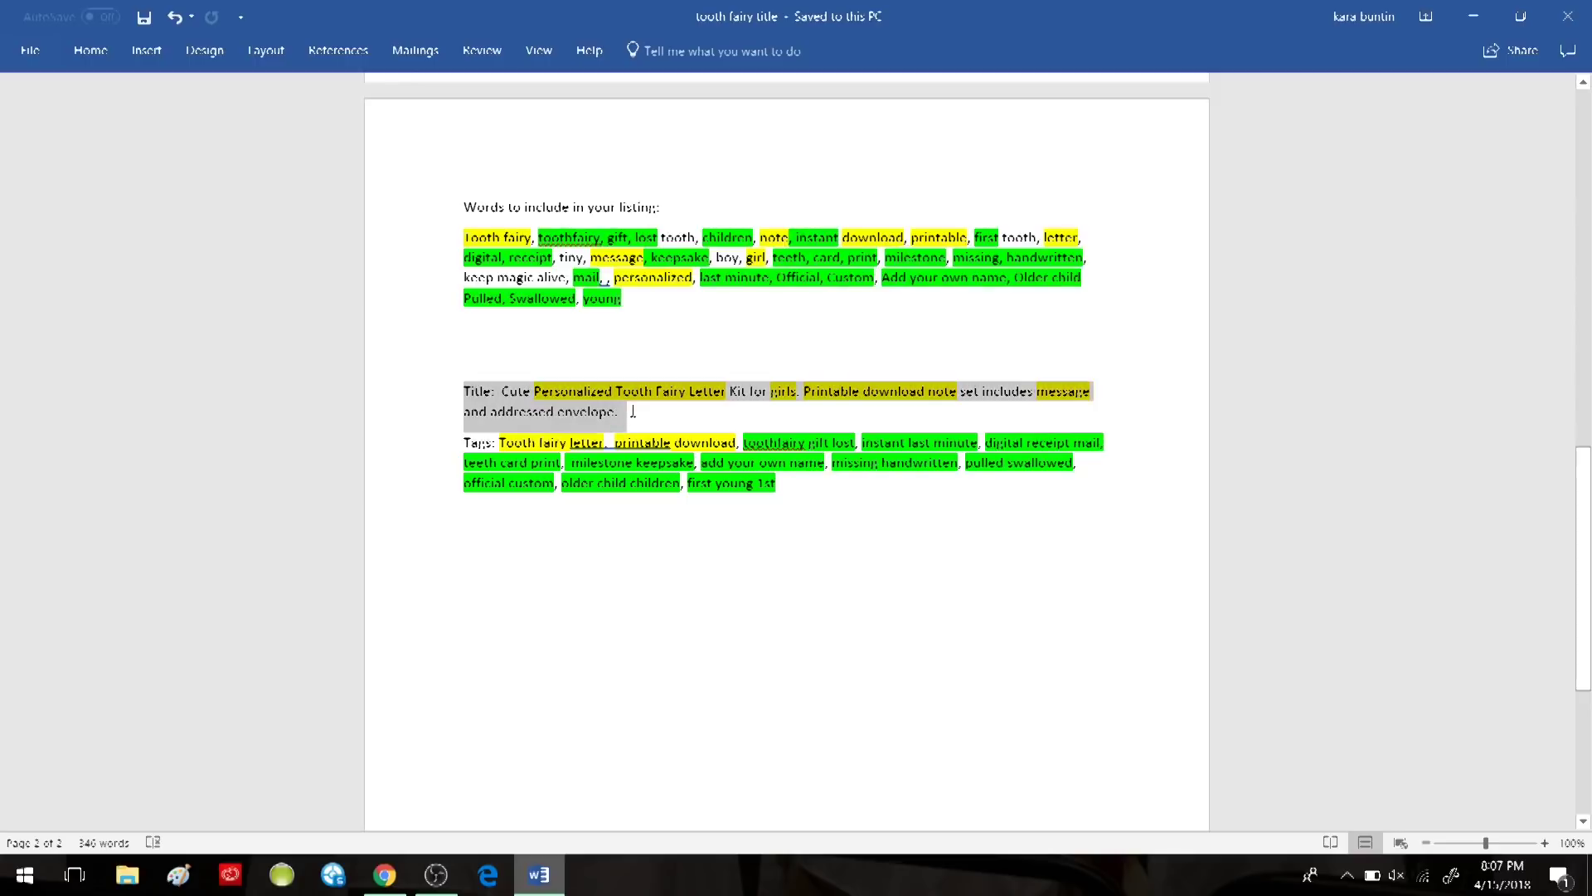
{"action": "left_click", "coordinate": [420, 489]}
{"action": "left_click", "coordinate": [421, 518]}
{"action": "left_click", "coordinate": [886, 627]}
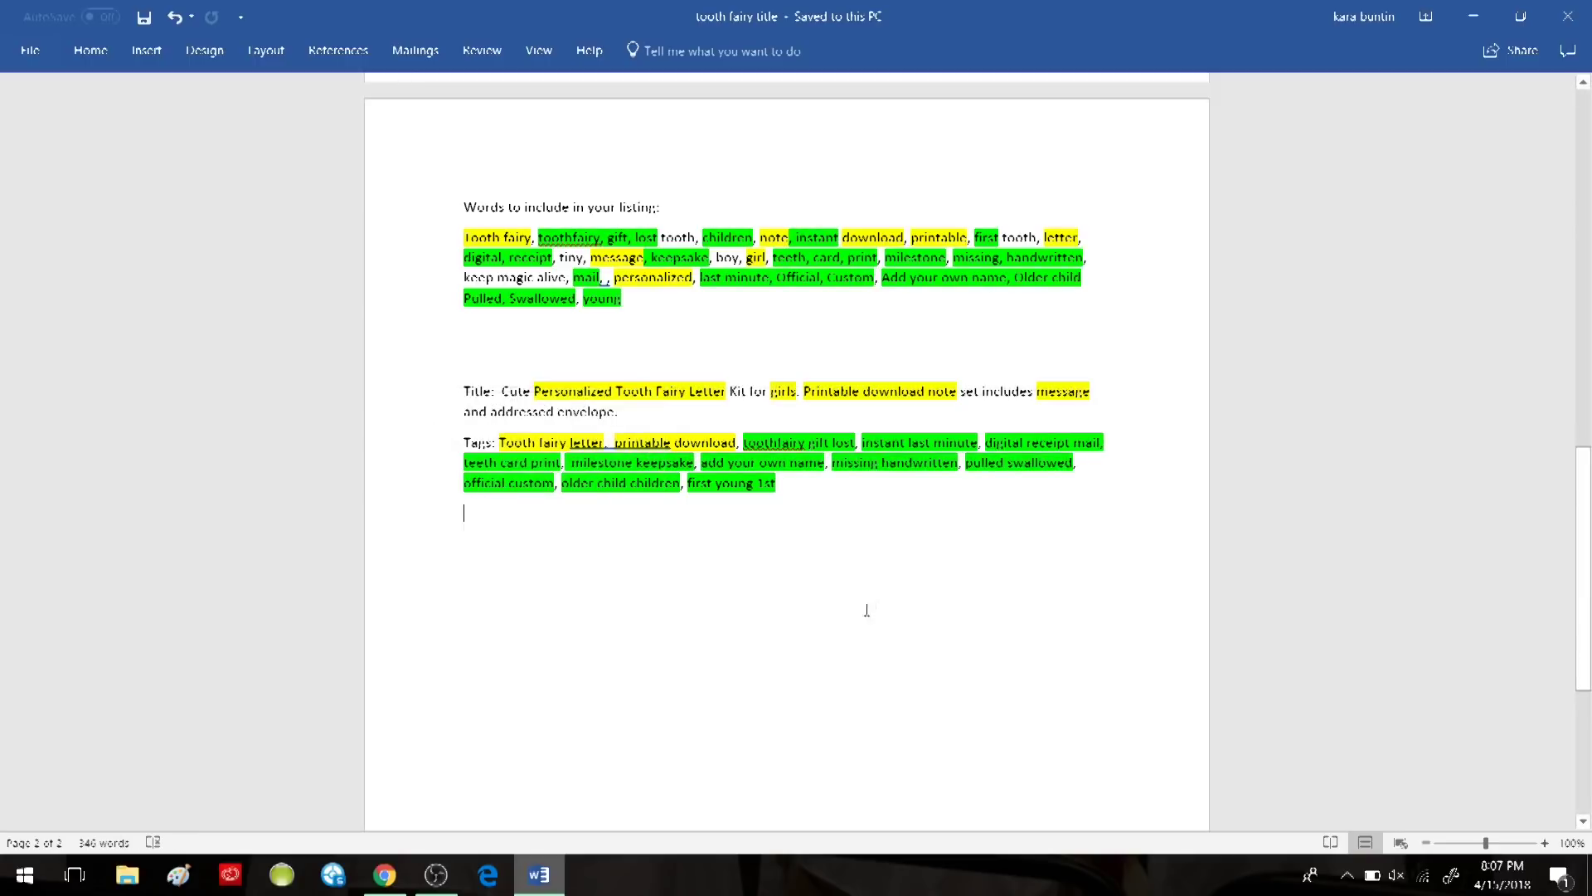
{"action": "left_click_drag", "start_coordinate": [772, 491], "coordinate": [464, 442]}
{"action": "left_click", "coordinate": [686, 606]}
Clear the highlight from the word "Personalized" in the draft title.
{"action": "left_click_drag", "start_coordinate": [618, 390], "coordinate": [535, 390]}
{"action": "left_click", "coordinate": [628, 357]}
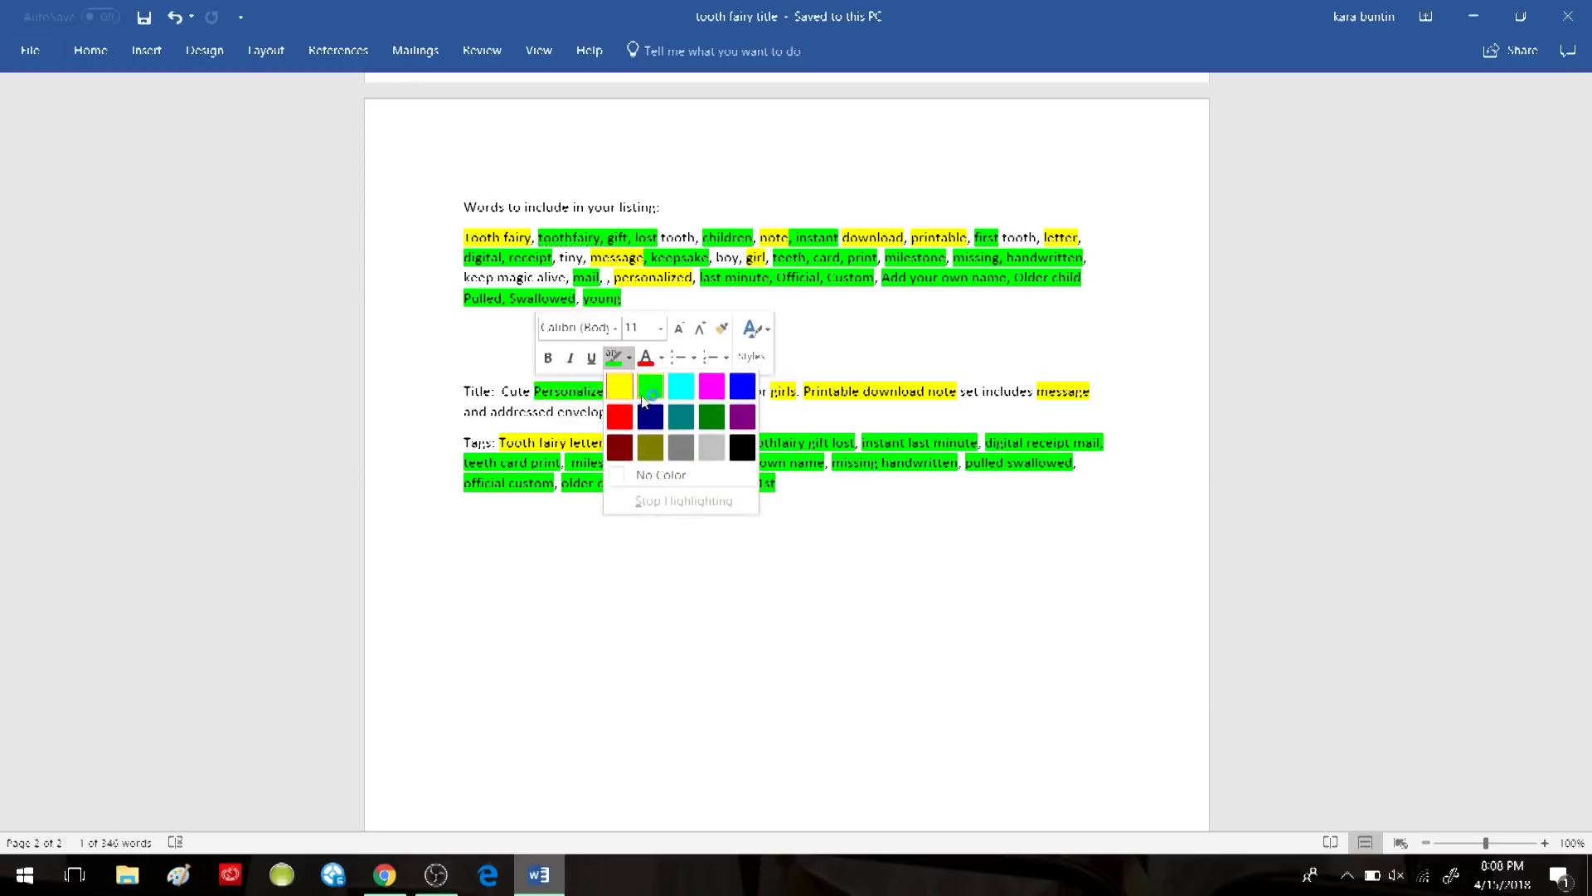
{"action": "left_click", "coordinate": [597, 568]}
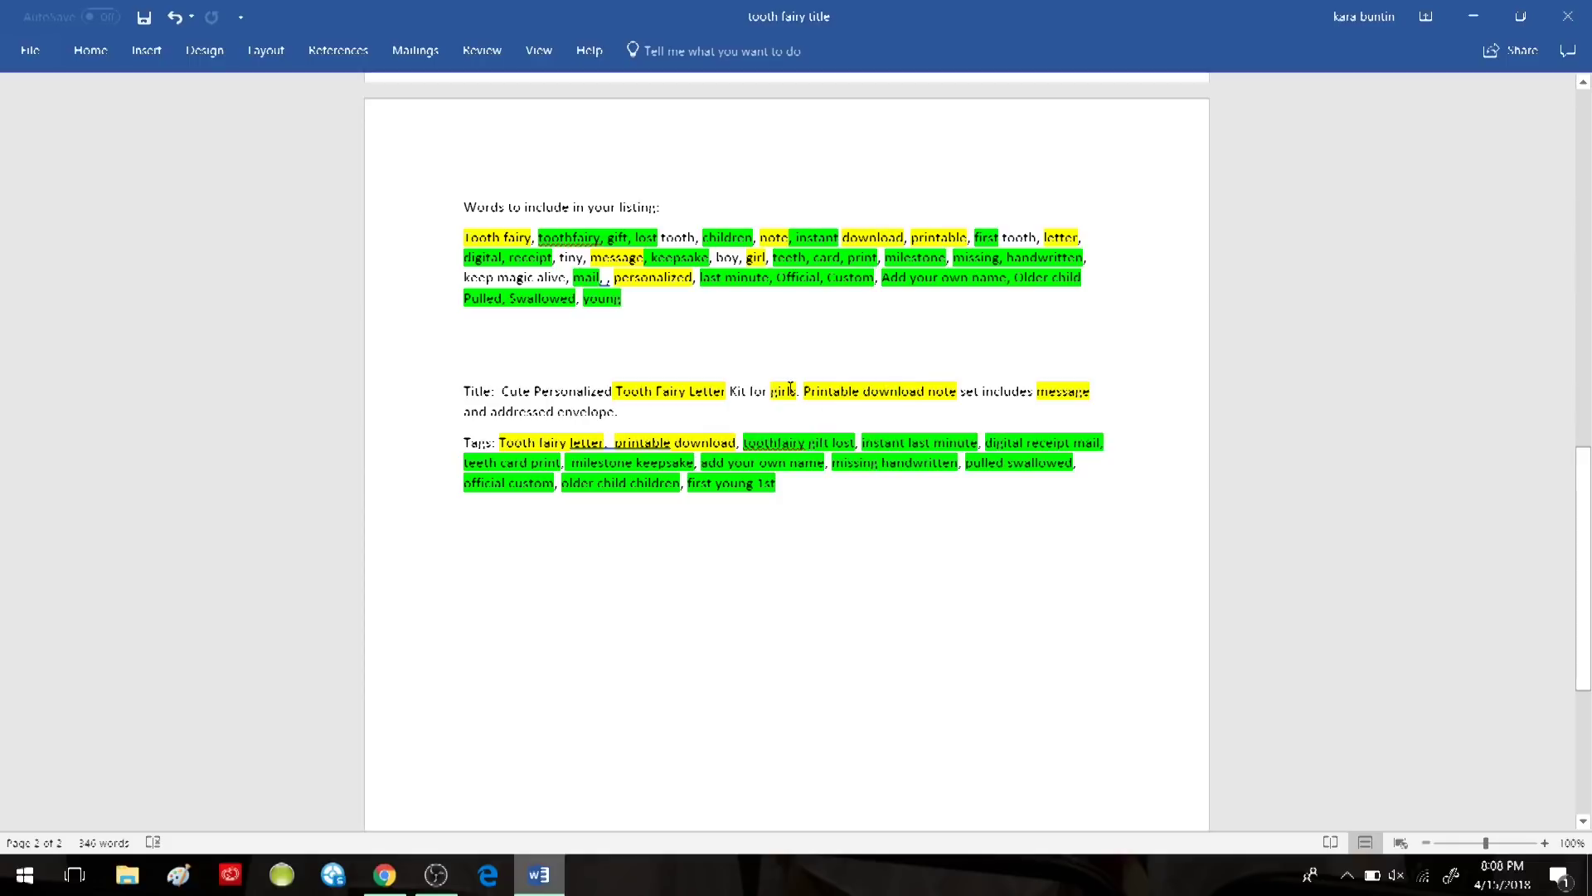
Highlight the word "Personalized" in the draft title in yellow.
{"action": "left_click_drag", "start_coordinate": [613, 391], "coordinate": [534, 391]}
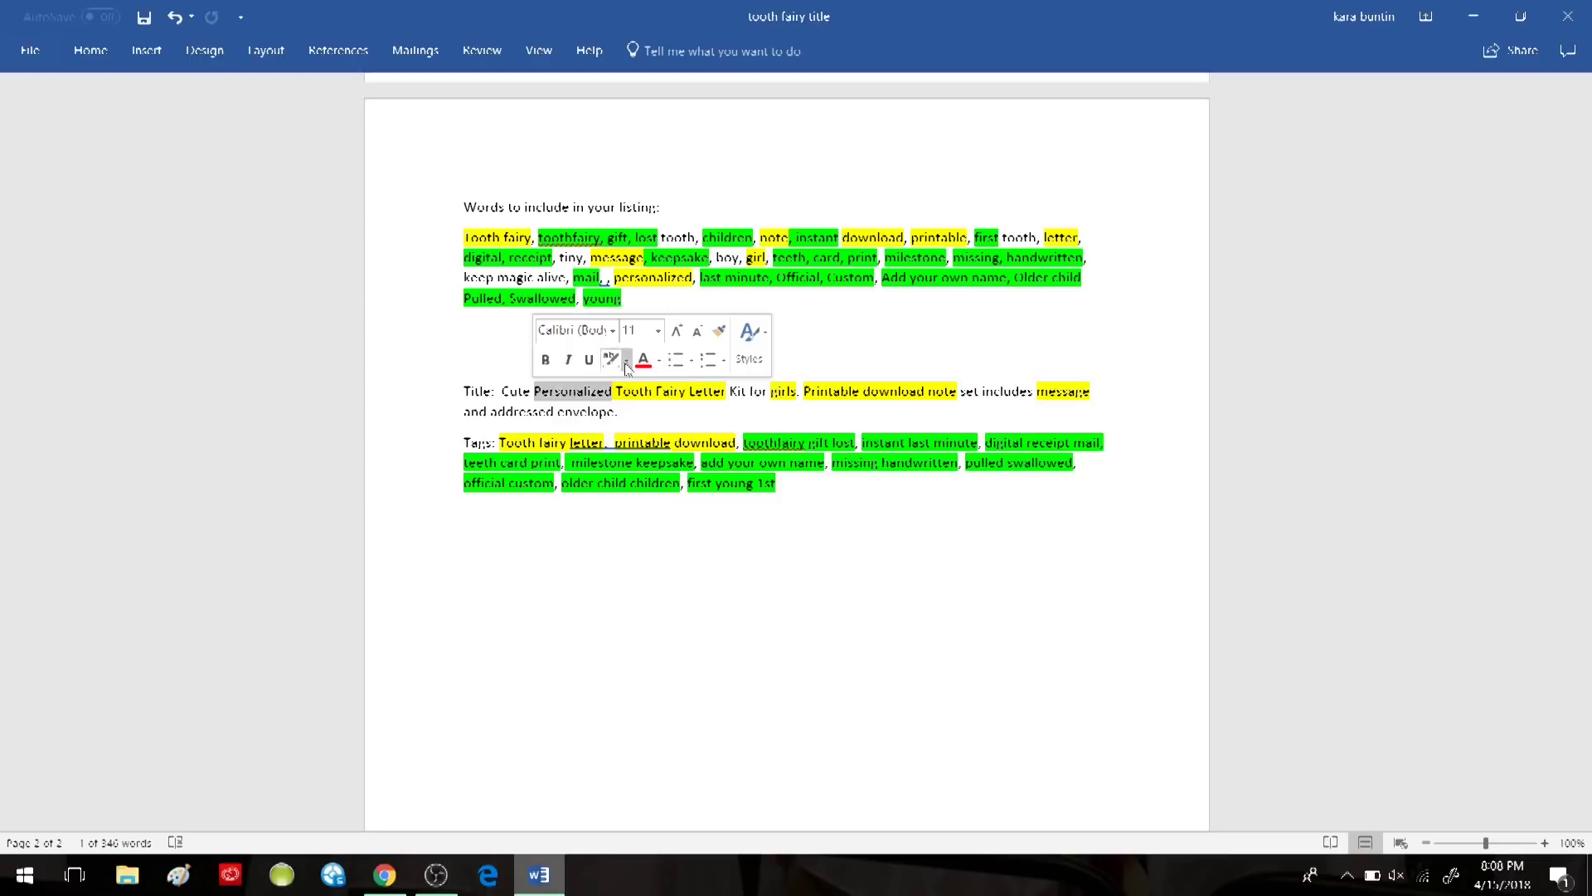
{"action": "left_click", "coordinate": [624, 359]}
{"action": "left_click", "coordinate": [616, 383]}
{"action": "left_click", "coordinate": [861, 332]}
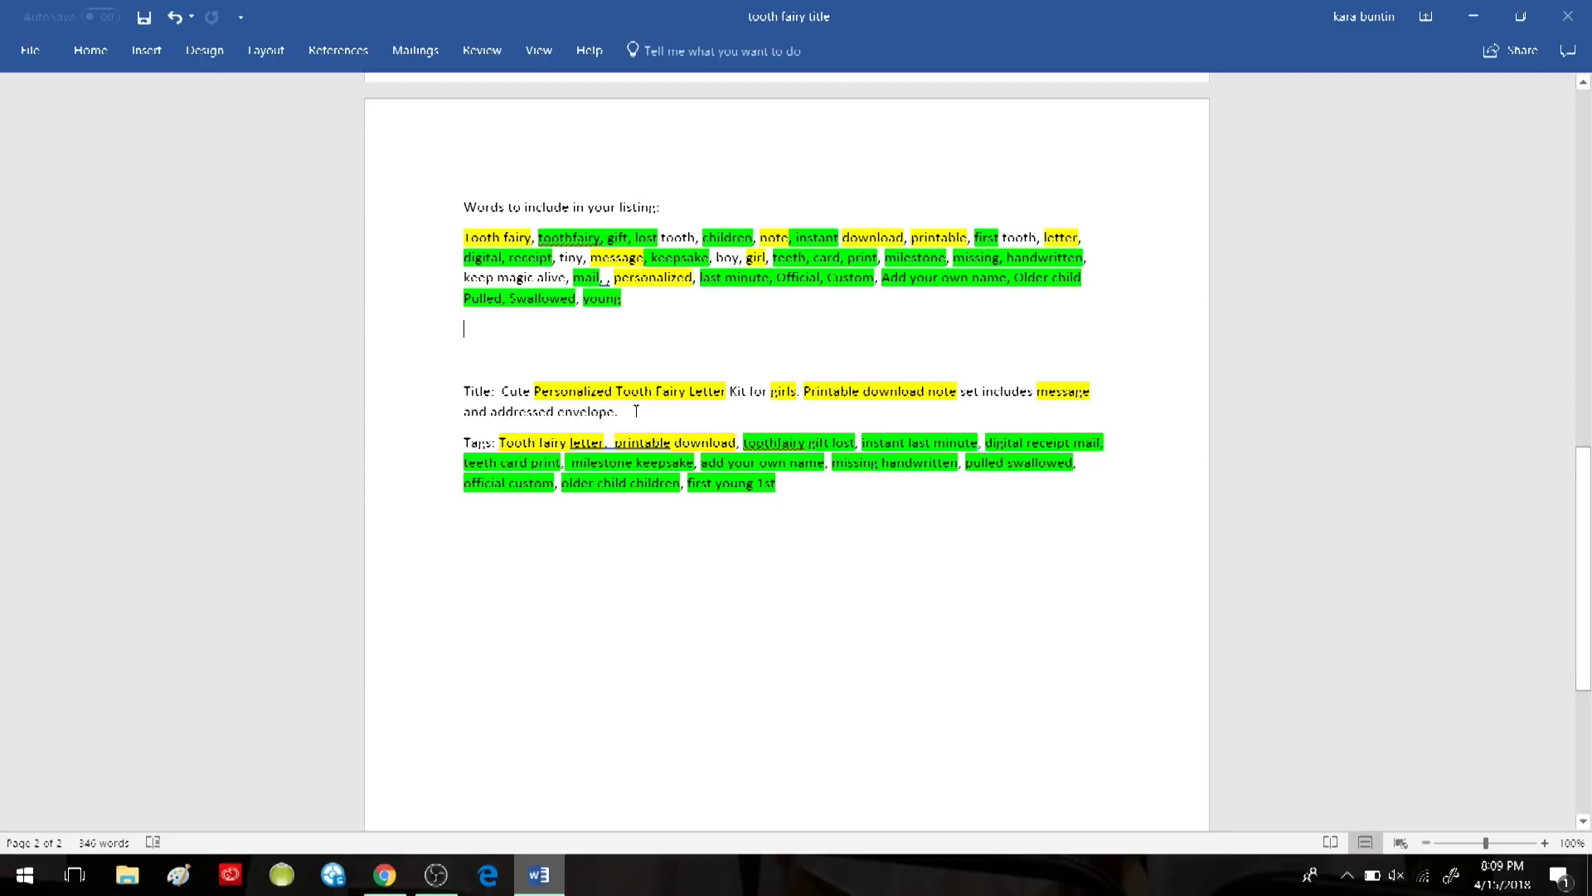
Examine the draft title's wording, from the whole sentence down to "envelope" and the phrase "Tooth Fairy", and compare it with the tags.
{"action": "left_click_drag", "start_coordinate": [615, 413], "coordinate": [557, 412]}
{"action": "left_click", "coordinate": [667, 416]}
{"action": "left_click_drag", "start_coordinate": [665, 412], "coordinate": [512, 392]}
{"action": "left_click", "coordinate": [670, 418]}
{"action": "left_click_drag", "start_coordinate": [630, 415], "coordinate": [502, 392]}
{"action": "left_click", "coordinate": [664, 420]}
{"action": "left_click_drag", "start_coordinate": [617, 390], "coordinate": [651, 391]}
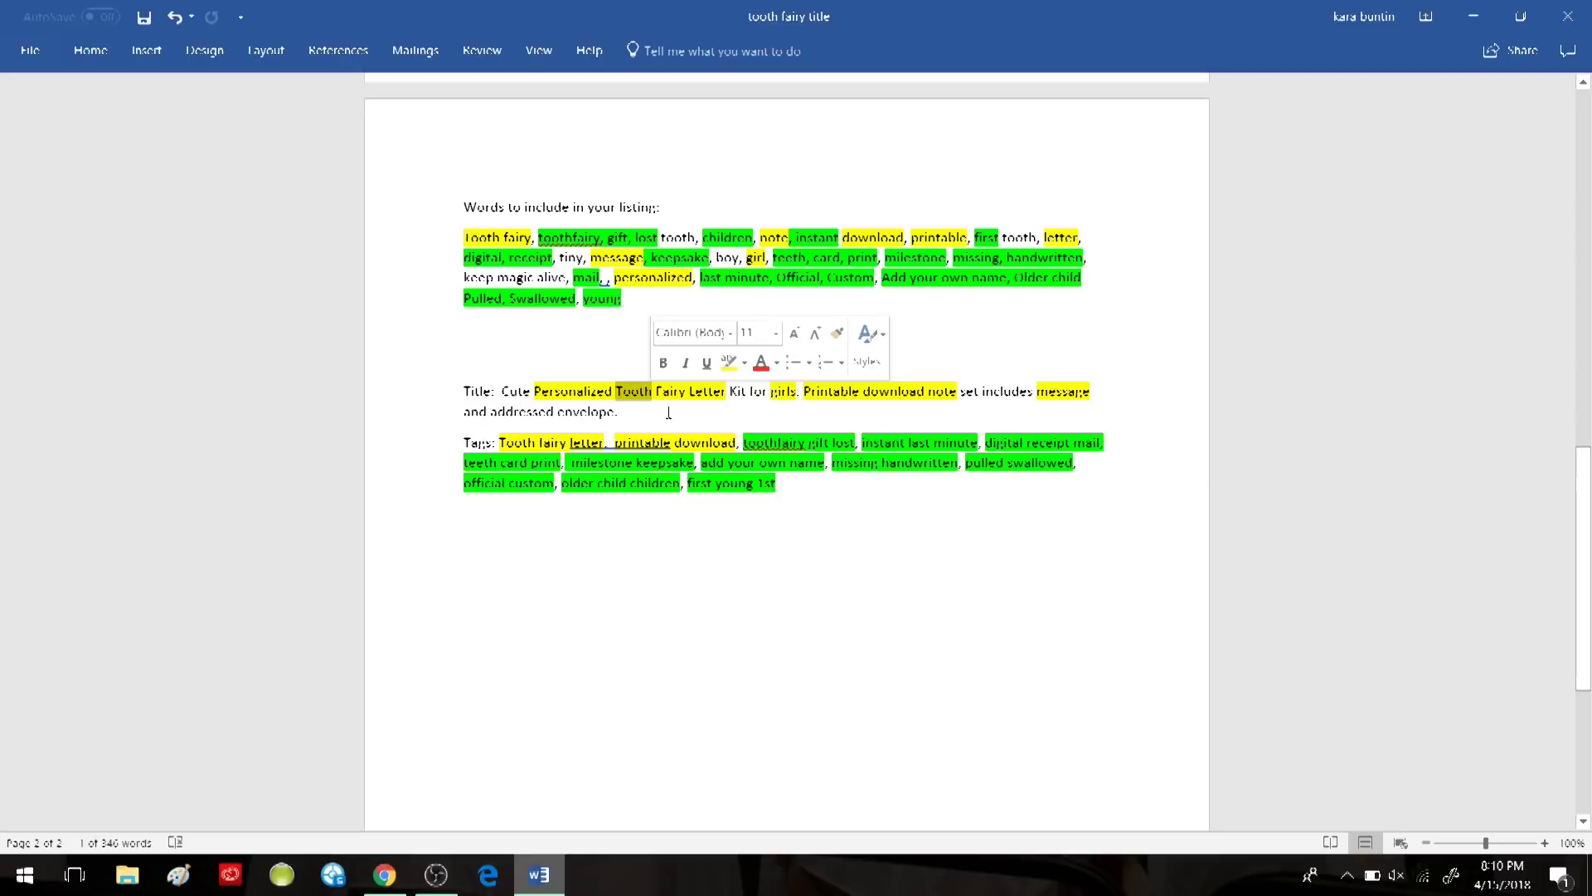
{"action": "left_click", "coordinate": [702, 416]}
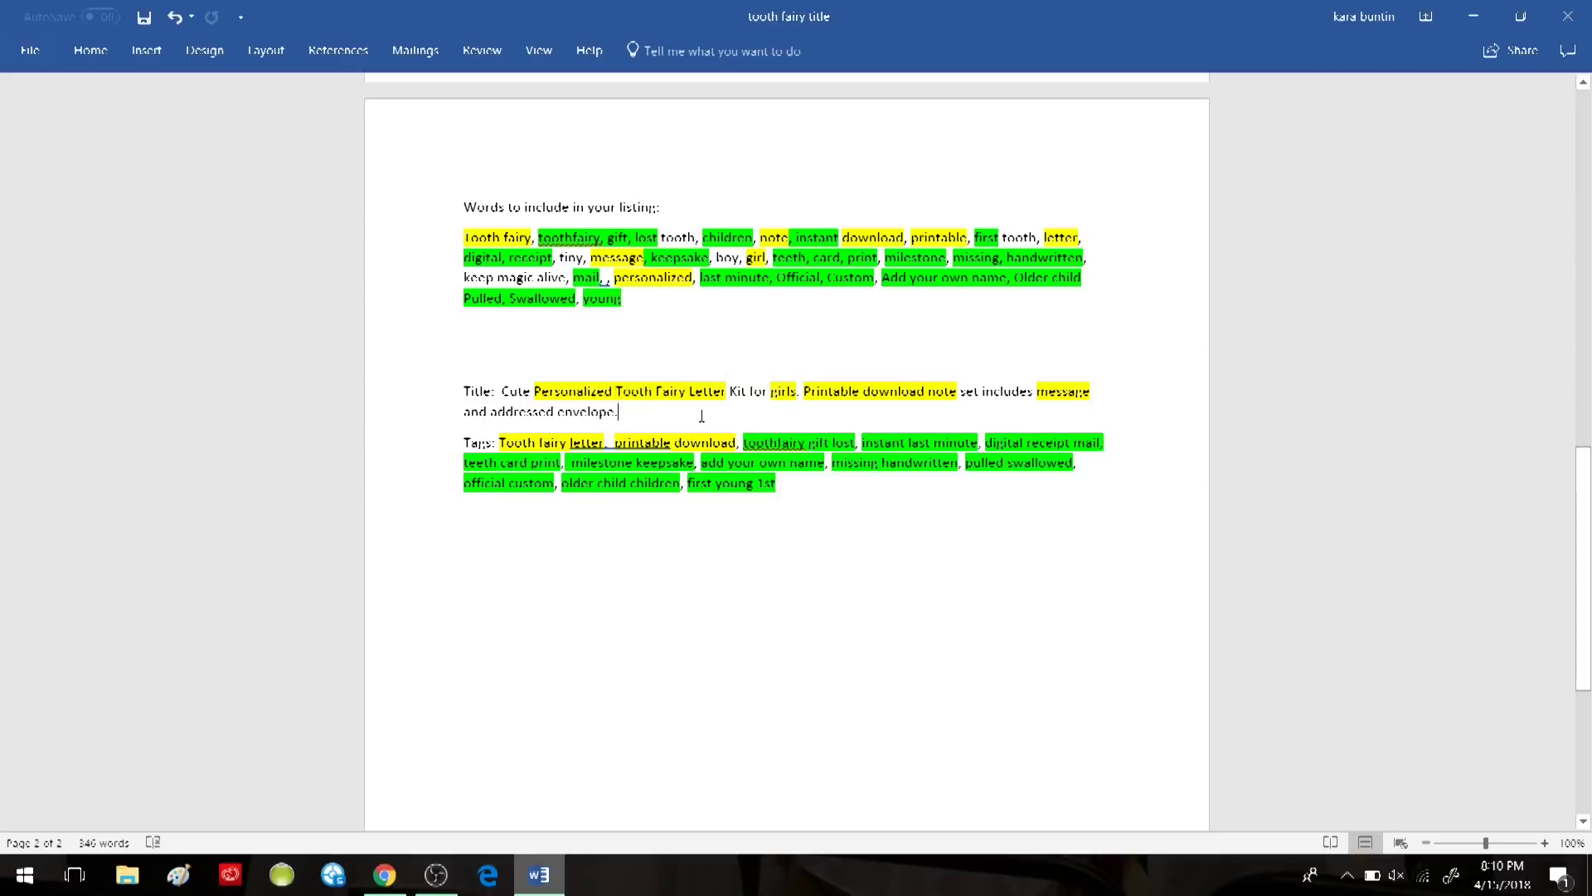
{"action": "left_click_drag", "start_coordinate": [618, 390], "coordinate": [689, 391]}
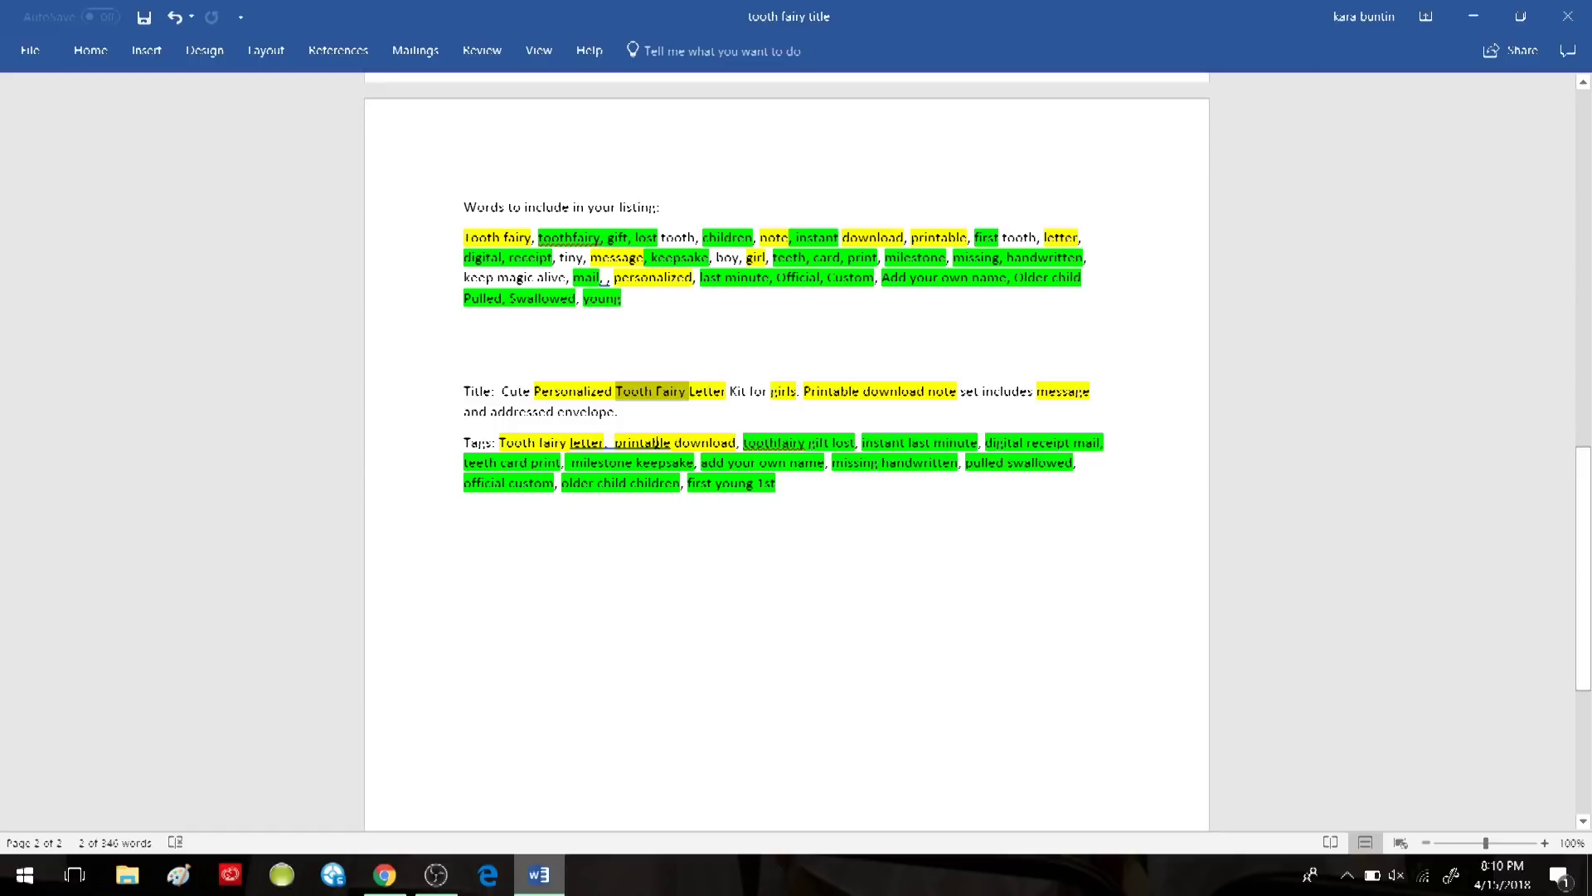
{"action": "left_click", "coordinate": [812, 524]}
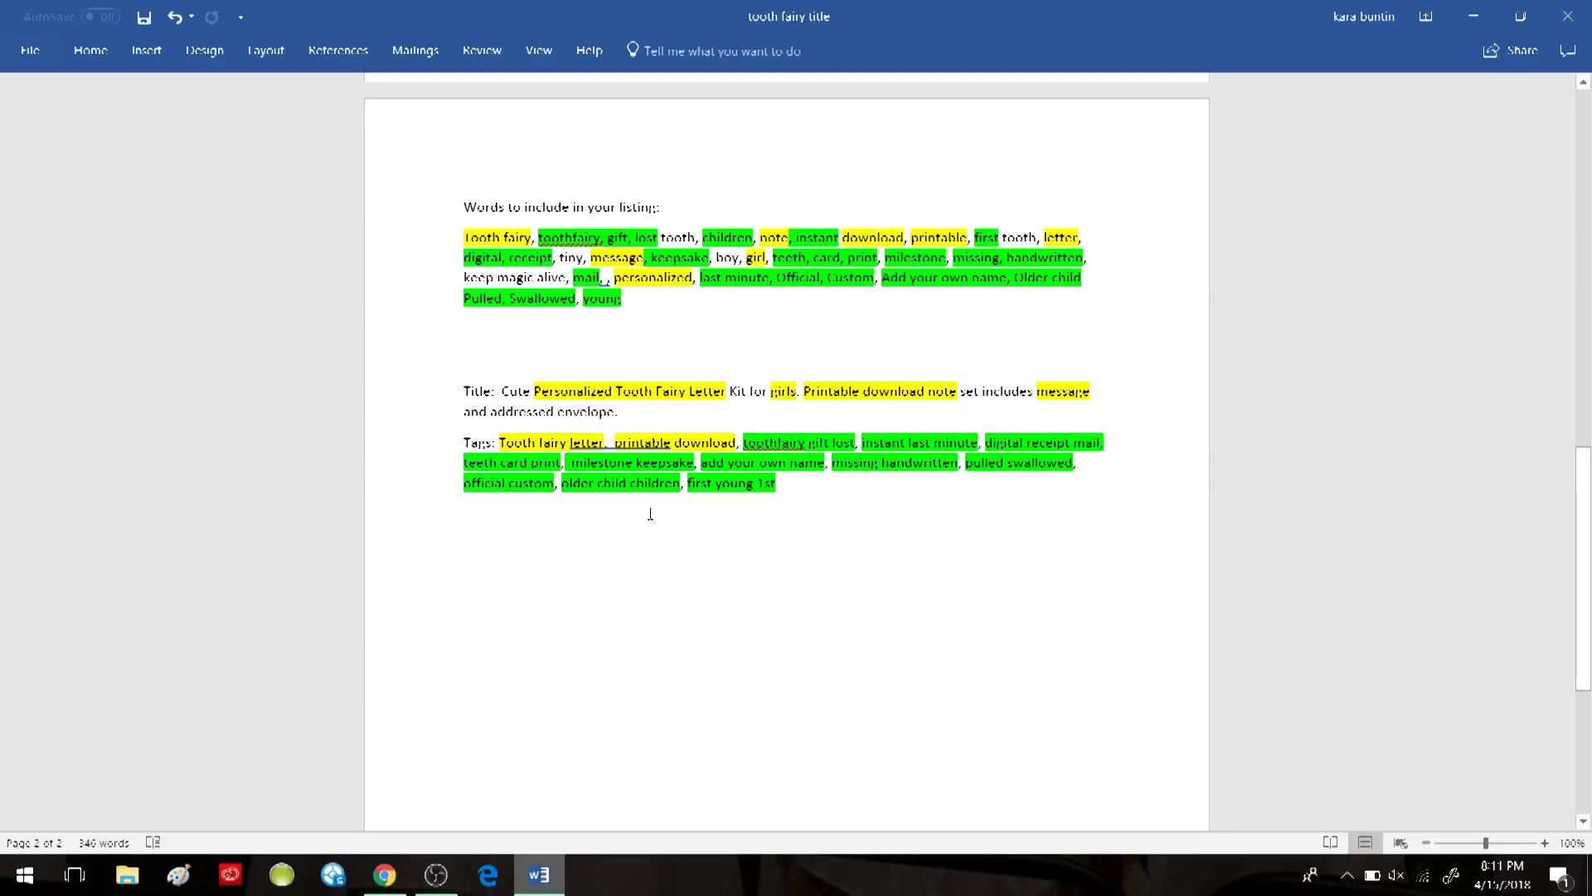
Switch to Etsy, open the suggested search "tooth fairy letter instant download" and look through its listings and page count.
{"action": "left_click", "coordinate": [384, 874]}
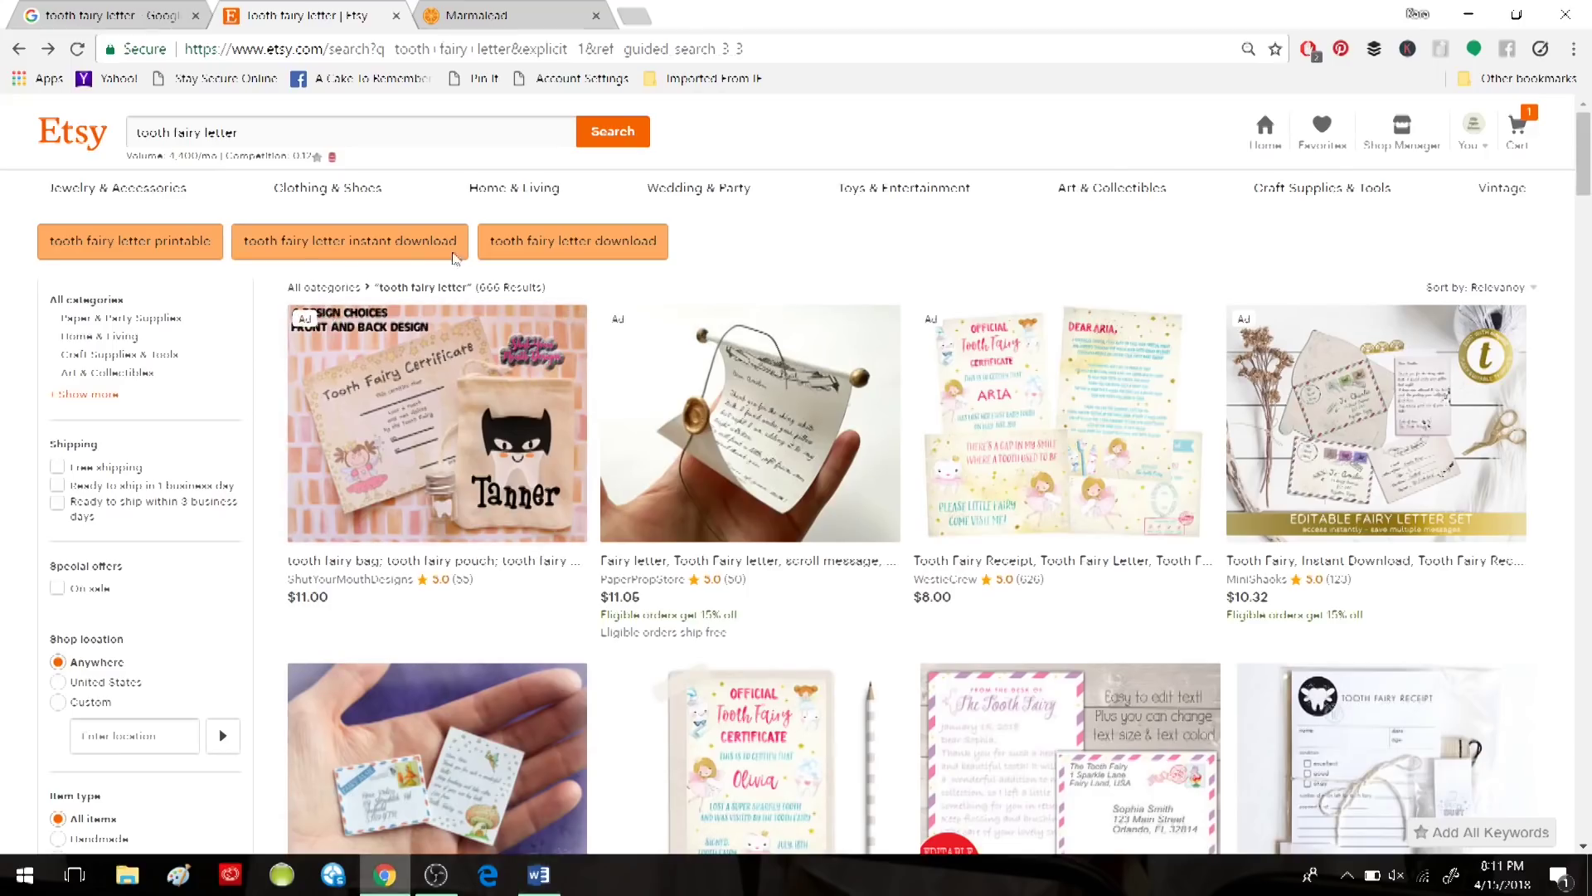
{"action": "left_click", "coordinate": [299, 243]}
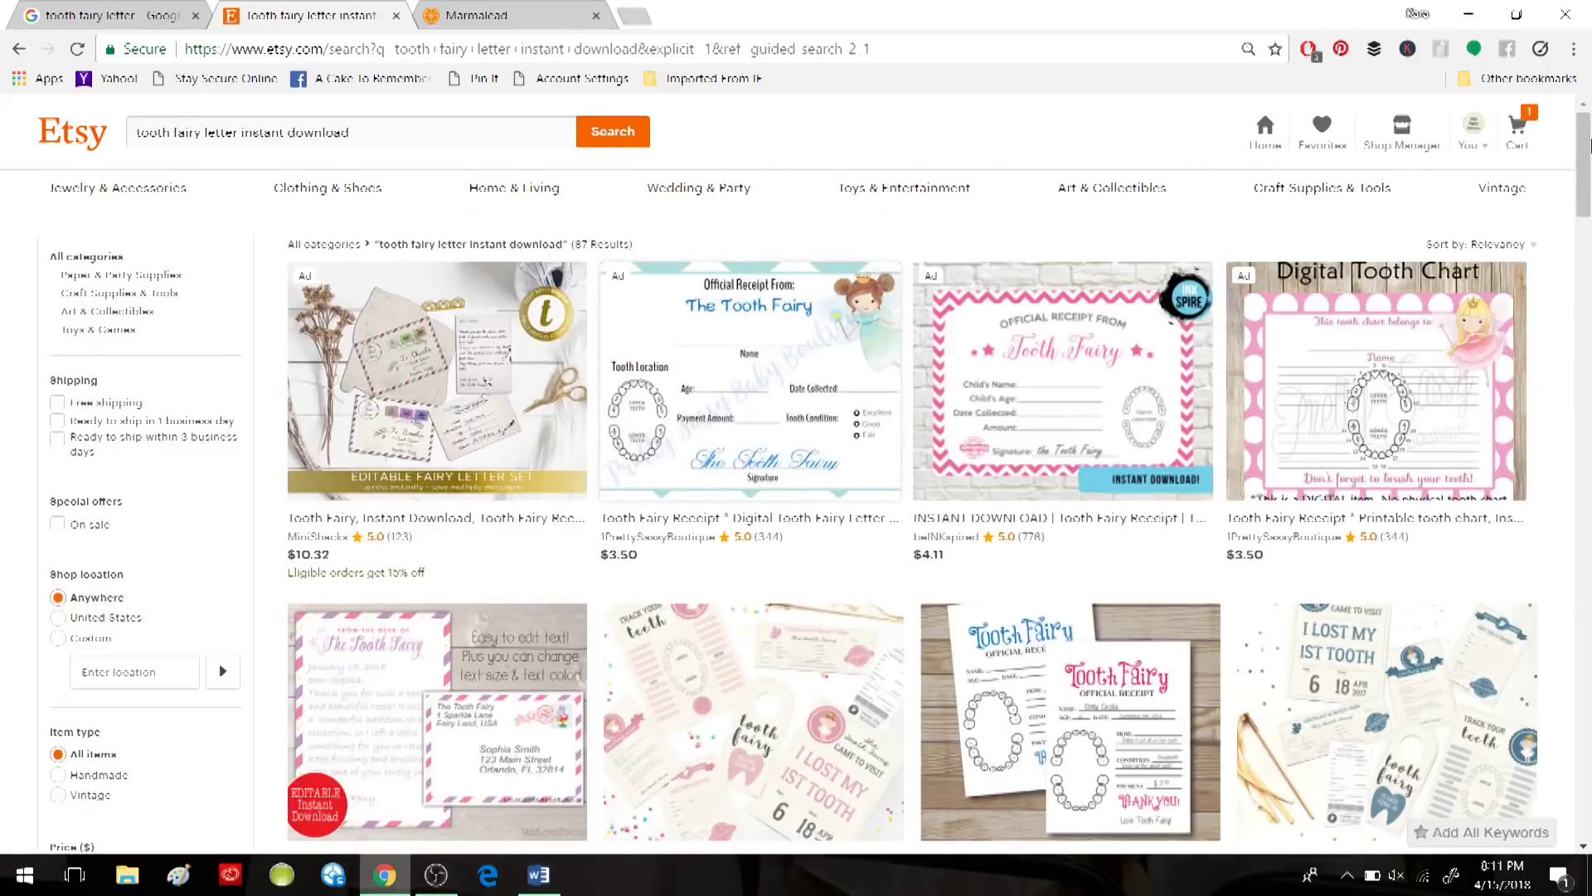
{"action": "left_click", "coordinate": [1582, 263]}
{"action": "left_click_drag", "start_coordinate": [1580, 276], "coordinate": [1568, 741]}
{"action": "scroll", "coordinate": [886, 682], "scroll_direction": "up", "scroll_amount": 10}
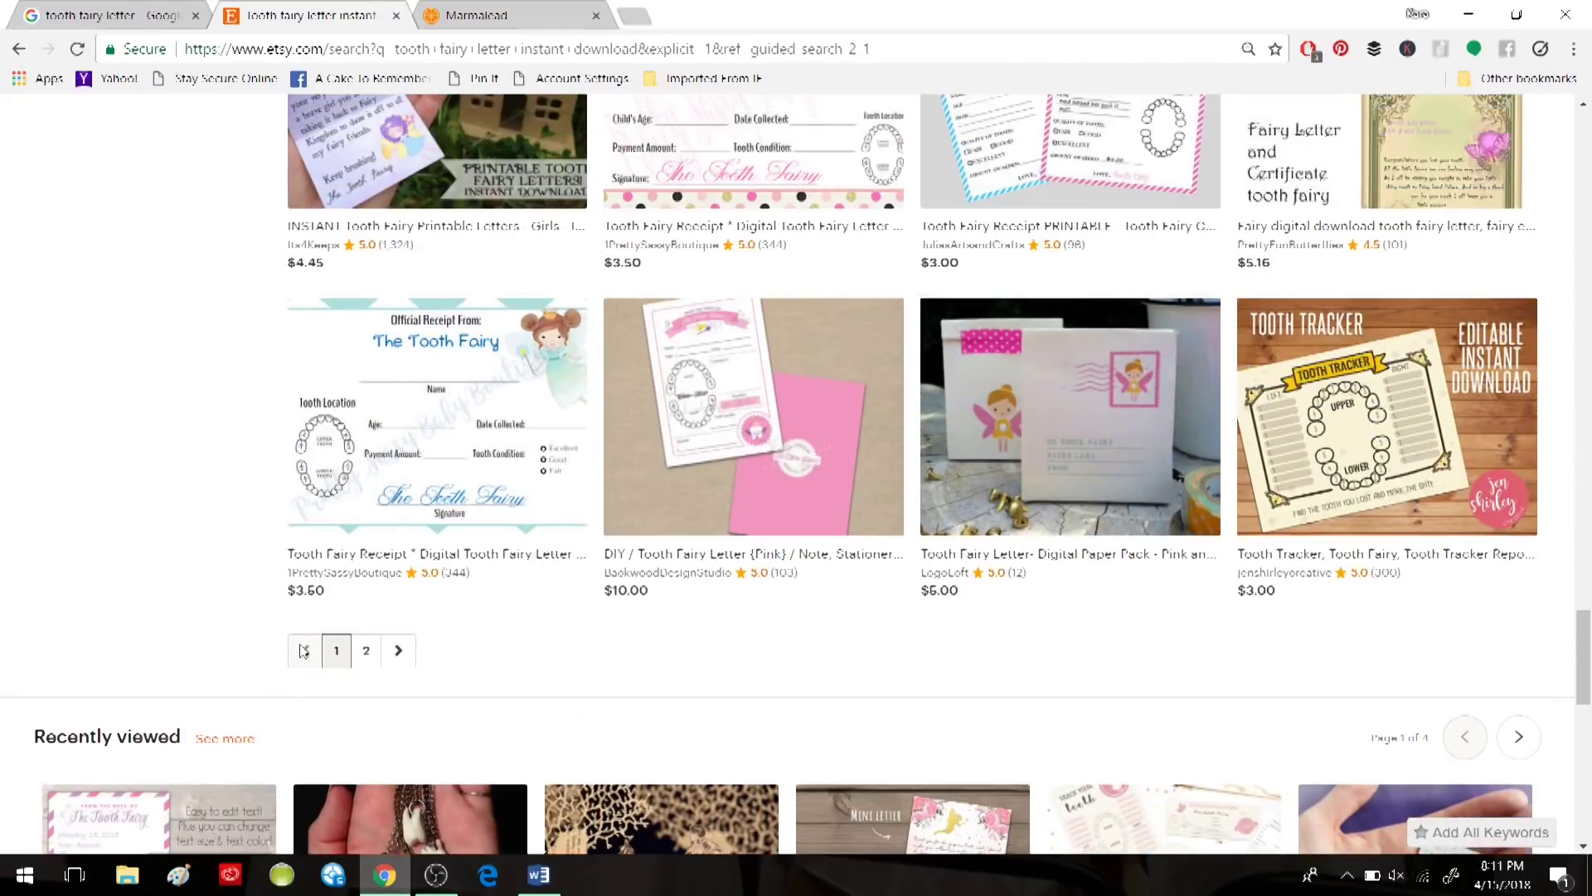
{"action": "scroll", "coordinate": [1584, 680], "scroll_direction": "up", "scroll_amount": 1}
{"action": "left_click_drag", "start_coordinate": [1584, 680], "coordinate": [1590, 156]}
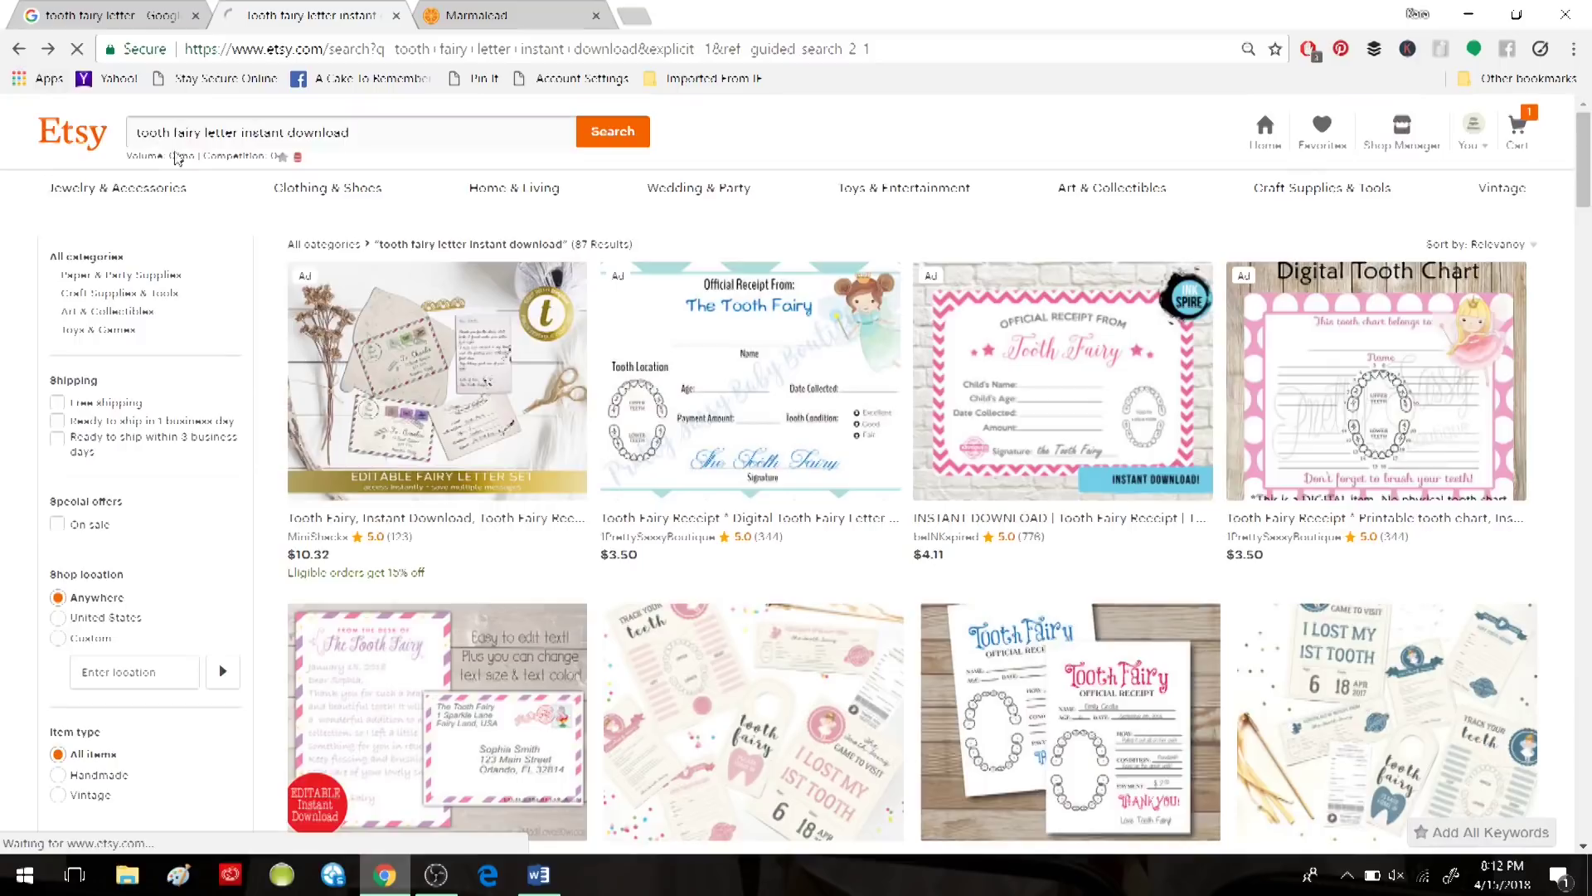
Return to the "tooth fairy letter" results and open the suggested search "tooth fairy letter download".
{"action": "left_click", "coordinate": [20, 47]}
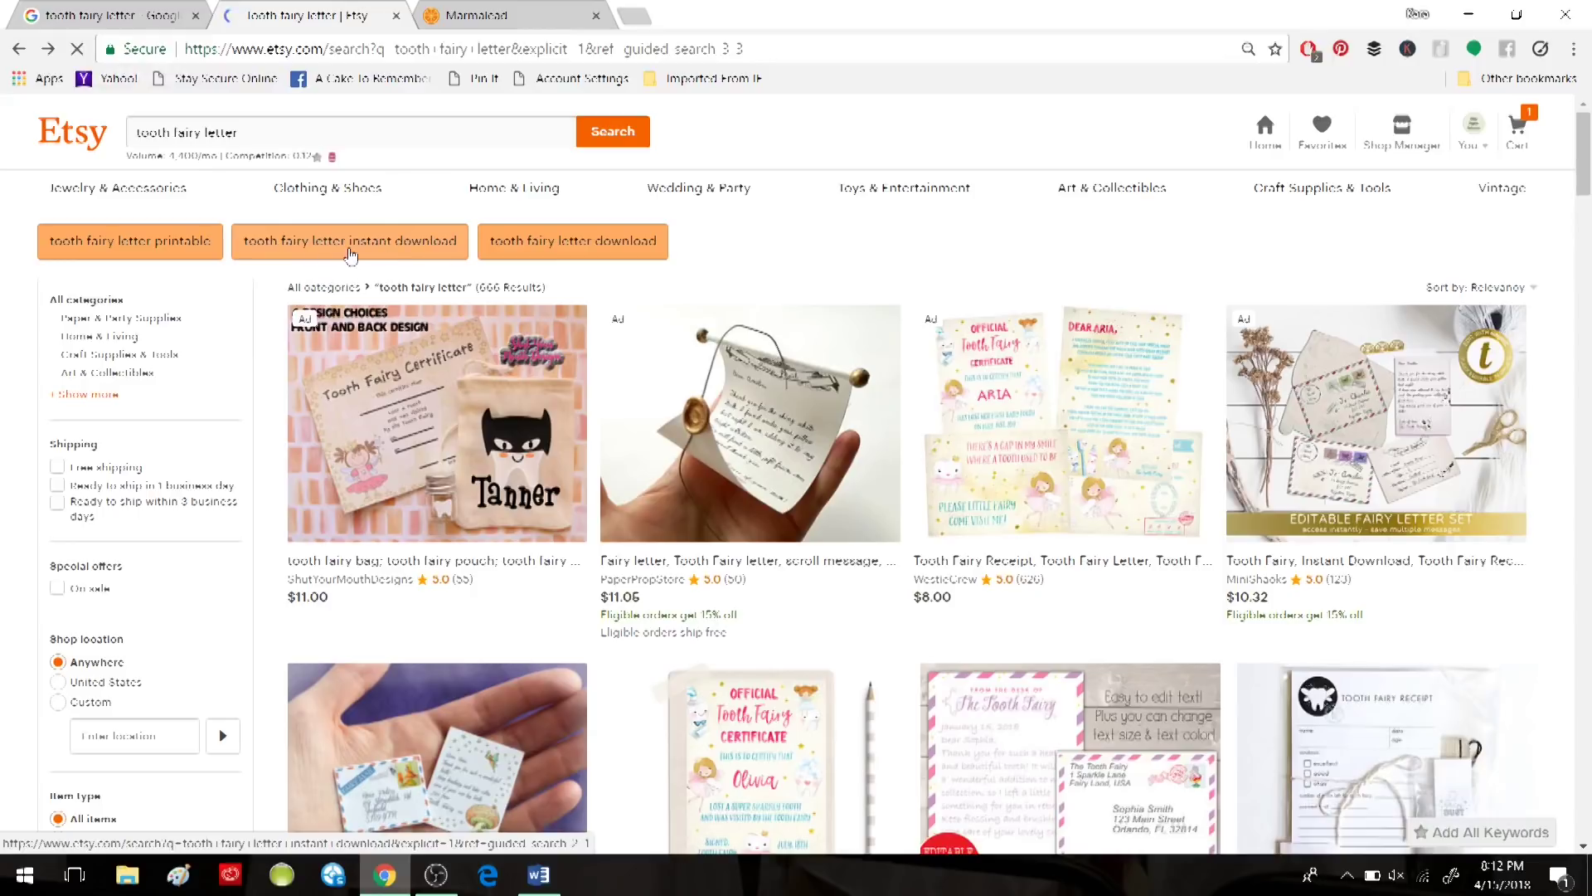
{"action": "left_click", "coordinate": [569, 242]}
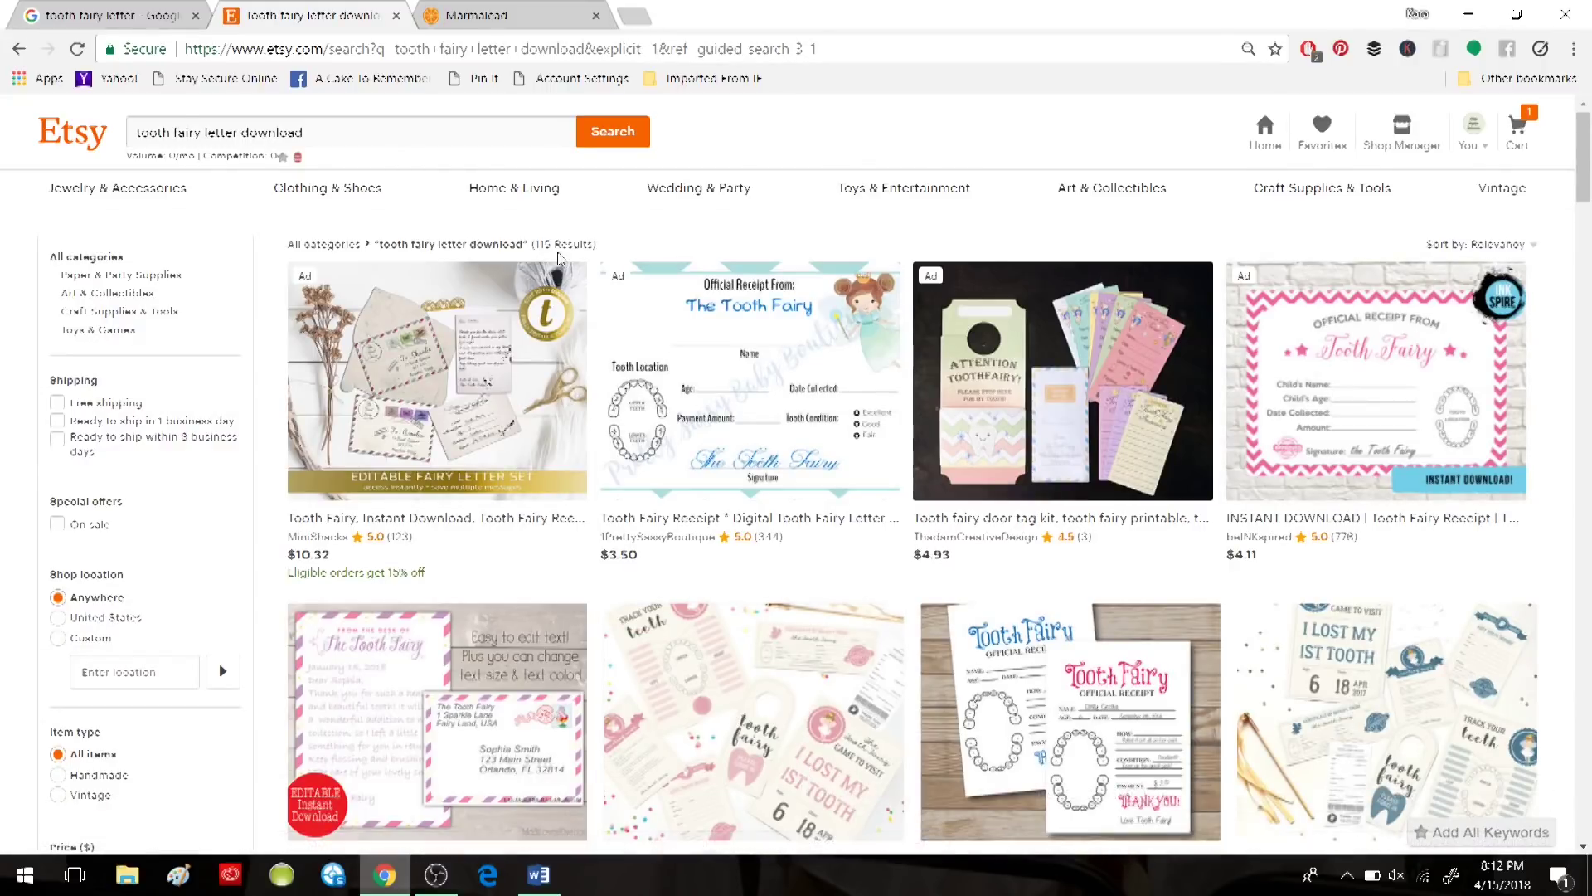
Open the similar search "tooth fairy letter" in Marmalead and examine its statistics, related tags and keyword cloud.
{"action": "mouse_move", "coordinate": [1581, 139]}
{"action": "left_mouse_down"}
{"action": "mouse_move", "coordinate": [1559, 687]}
{"action": "mouse_move", "coordinate": [1584, 456]}
{"action": "mouse_move", "coordinate": [1582, 109]}
{"action": "left_mouse_up"}
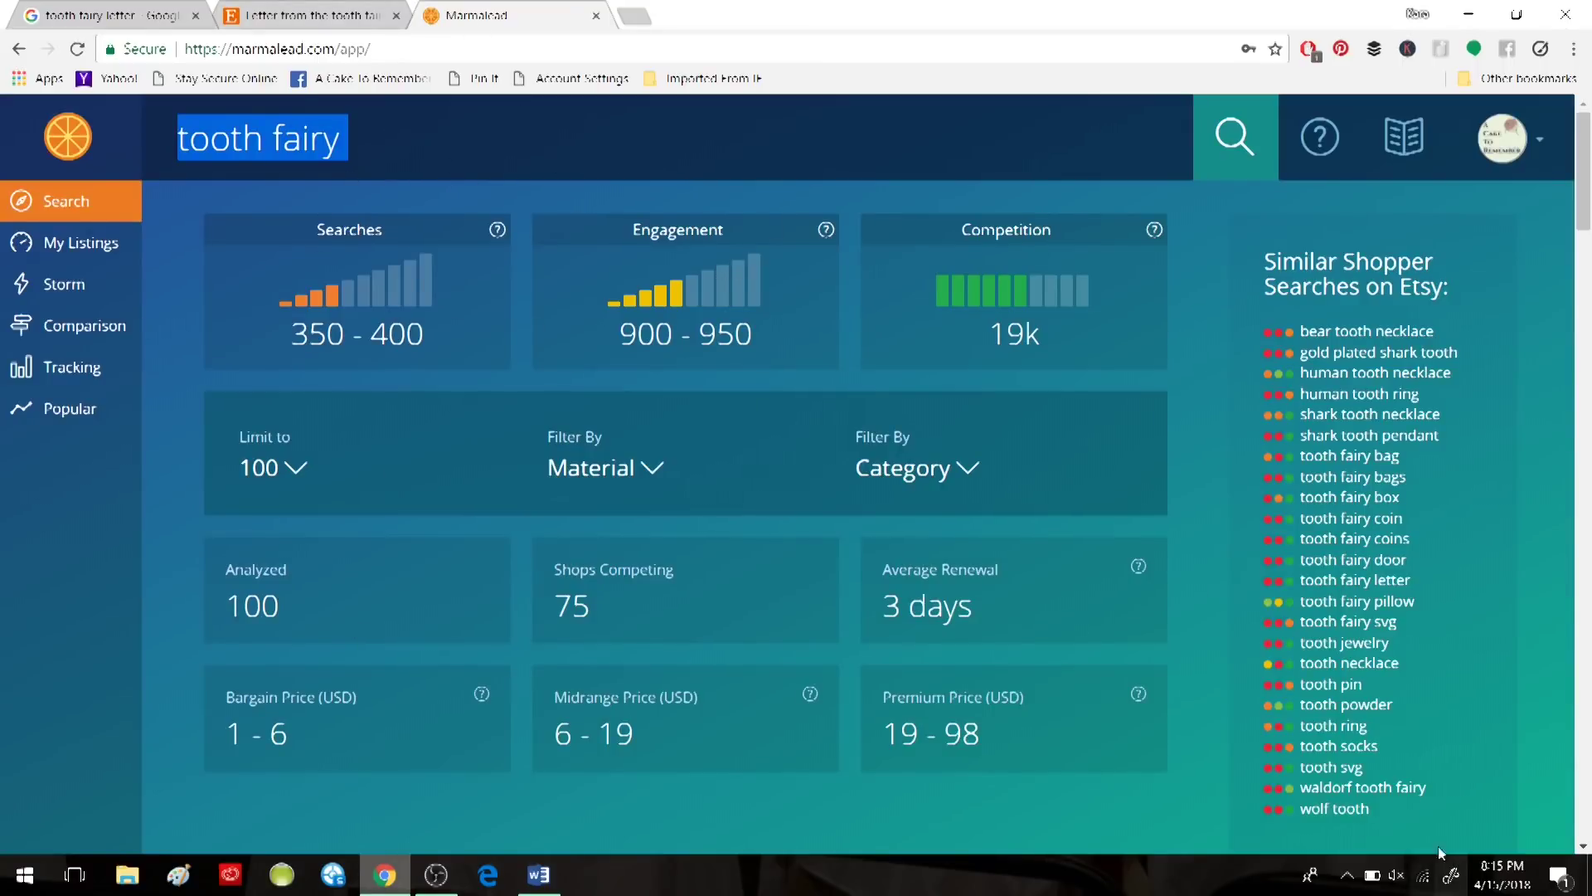
{"action": "left_click", "coordinate": [1355, 581]}
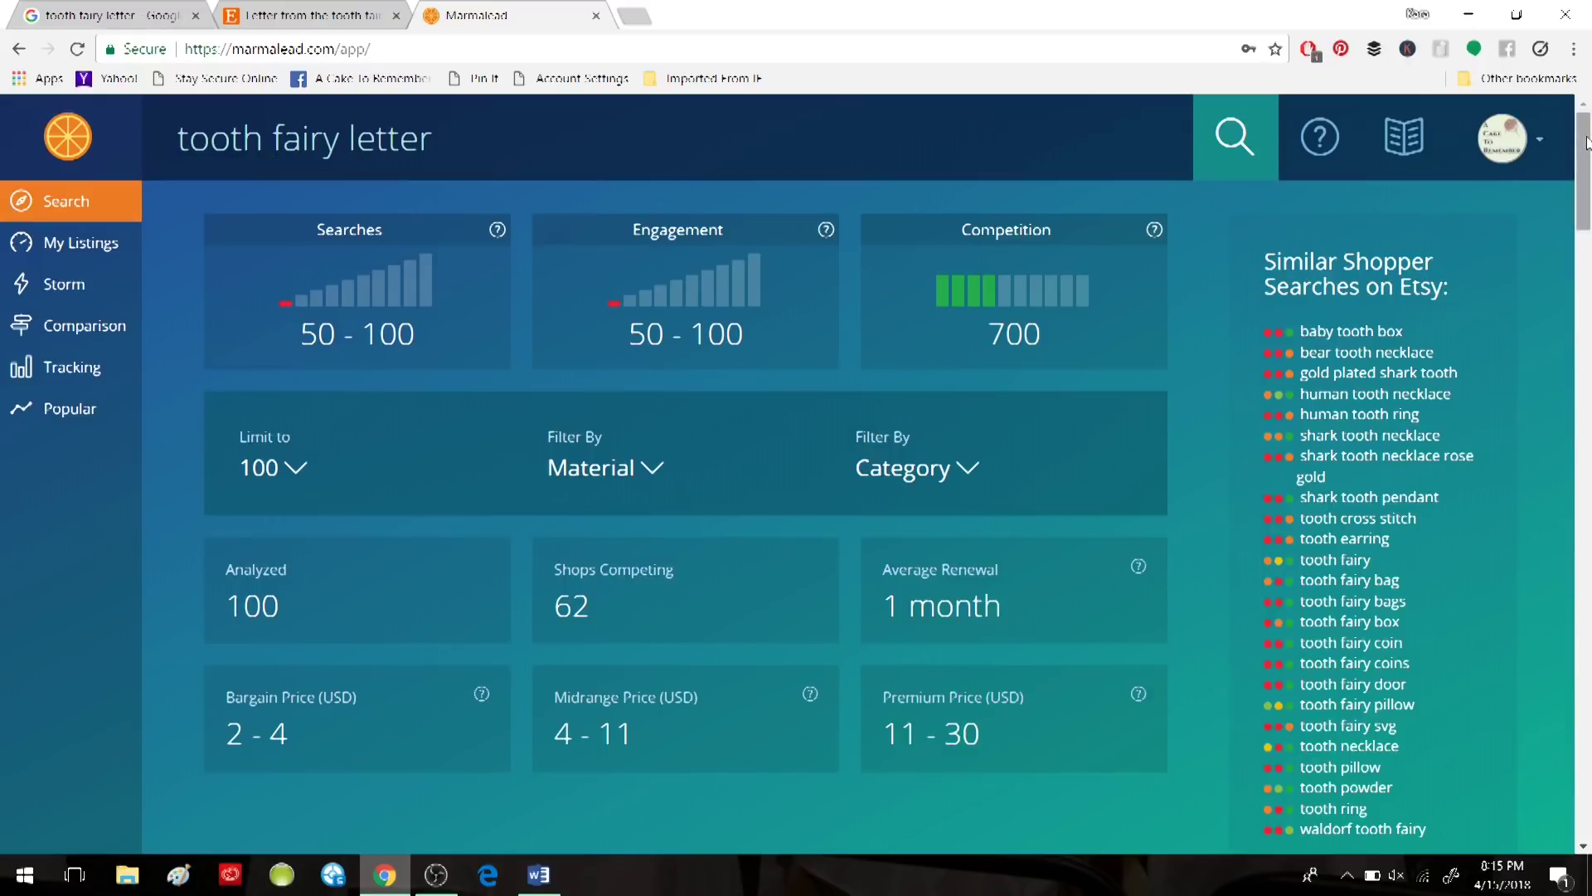
{"action": "left_click_drag", "start_coordinate": [347, 137], "coordinate": [172, 134]}
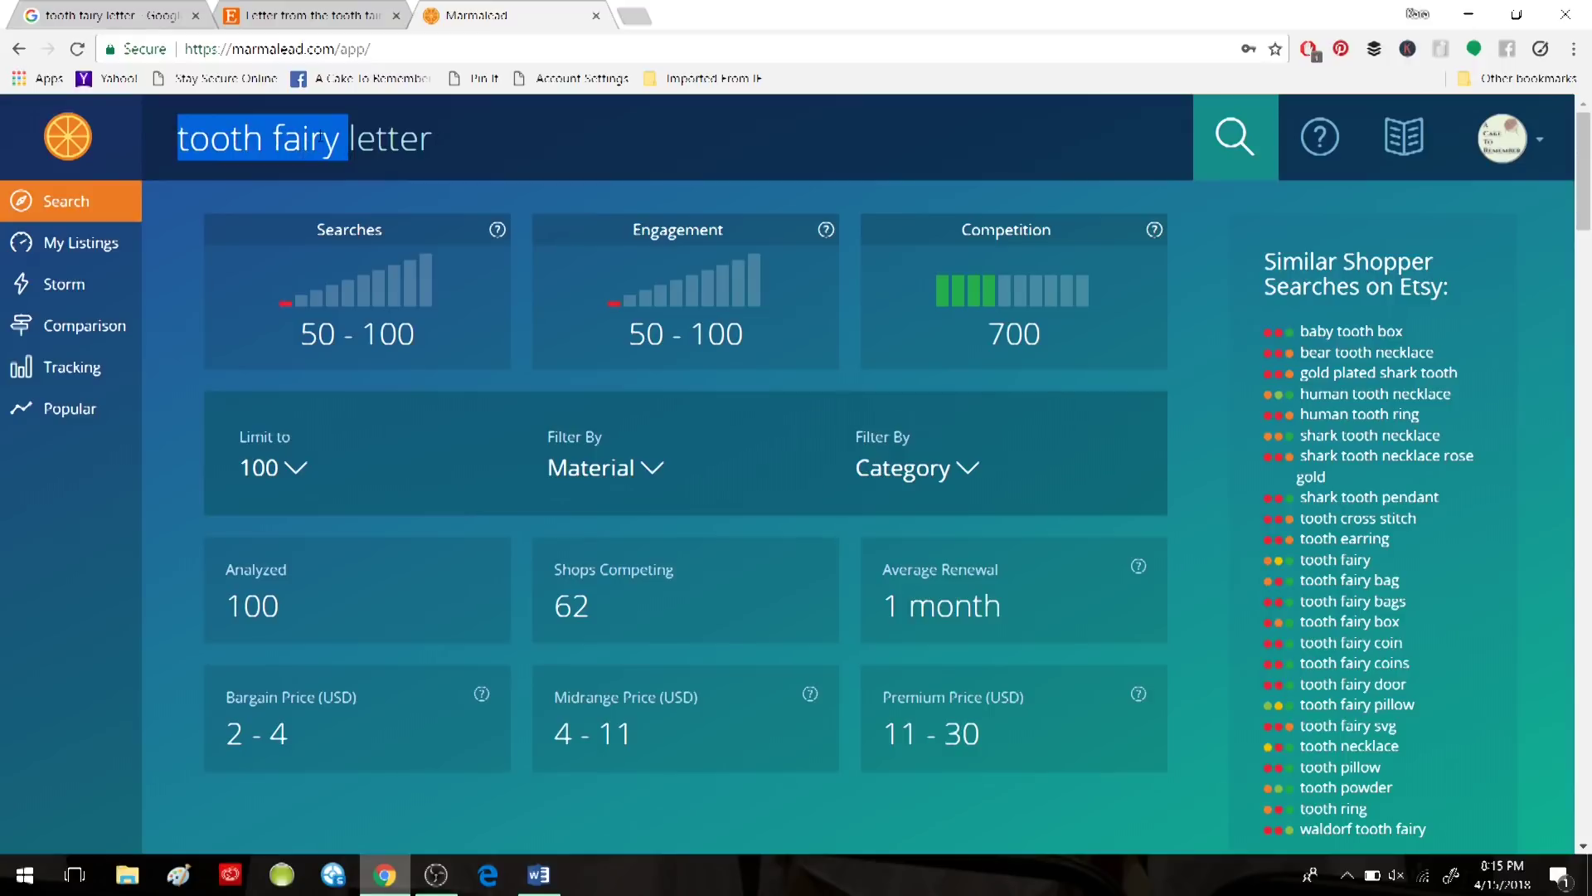
{"action": "left_click_drag", "start_coordinate": [1584, 170], "coordinate": [1588, 400]}
{"action": "scroll", "coordinate": [1212, 591], "scroll_direction": "down", "scroll_amount": 20}
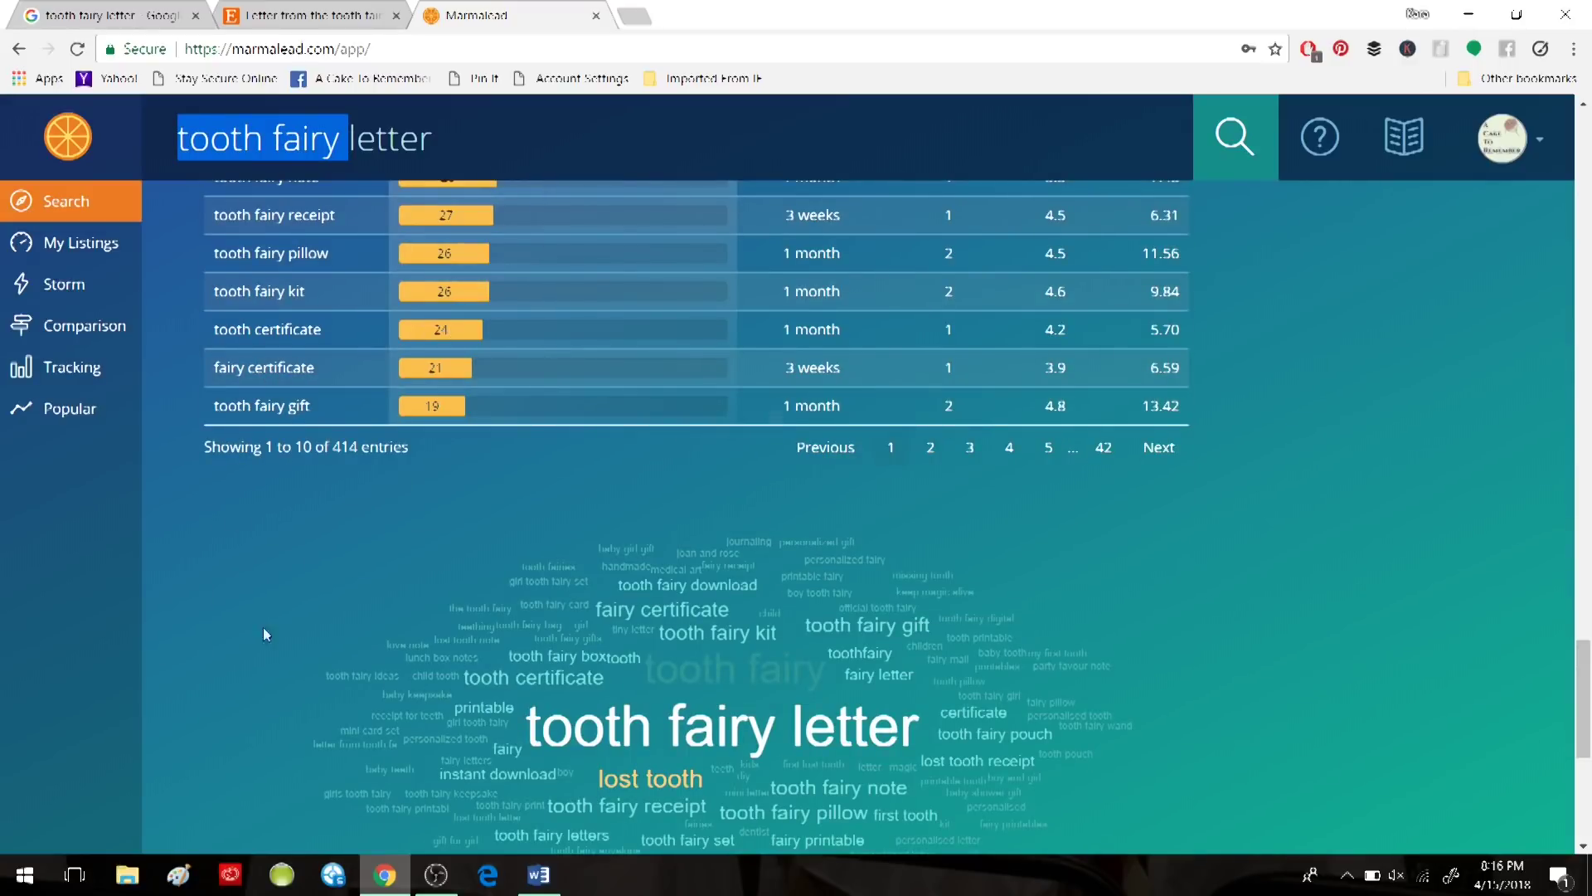
{"action": "scroll", "coordinate": [1584, 768], "scroll_direction": "up", "scroll_amount": 20}
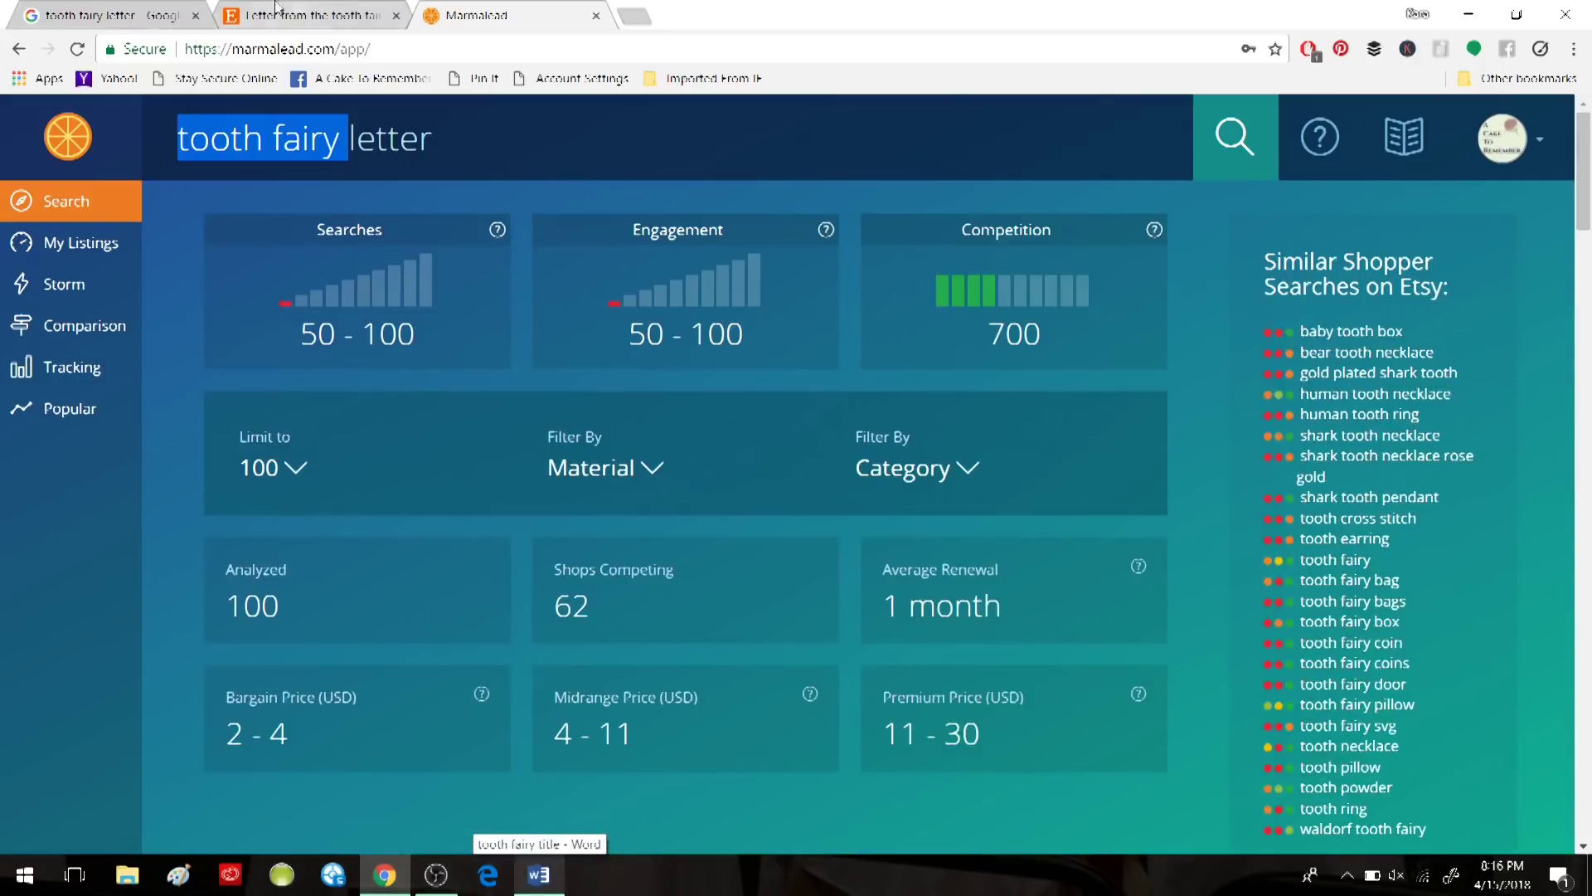
Switch to Etsy, shorten the search to "letter from the tooth fairy" and look through the resulting listings.
{"action": "left_click", "coordinate": [275, 17]}
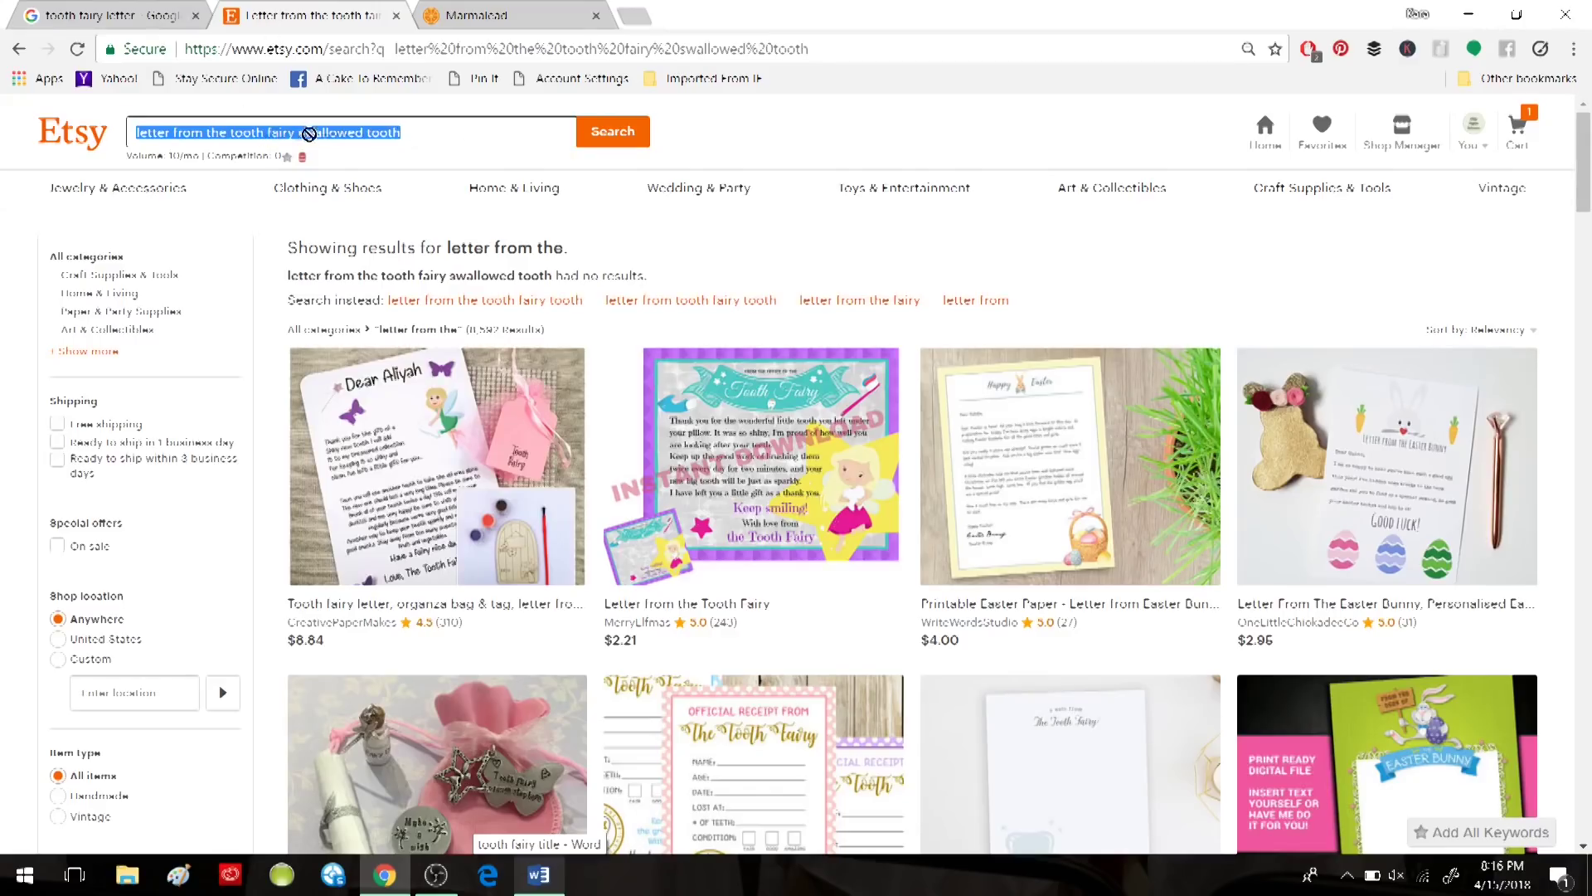
{"action": "left_click", "coordinate": [444, 146]}
{"action": "key", "text": "BackSpace"}
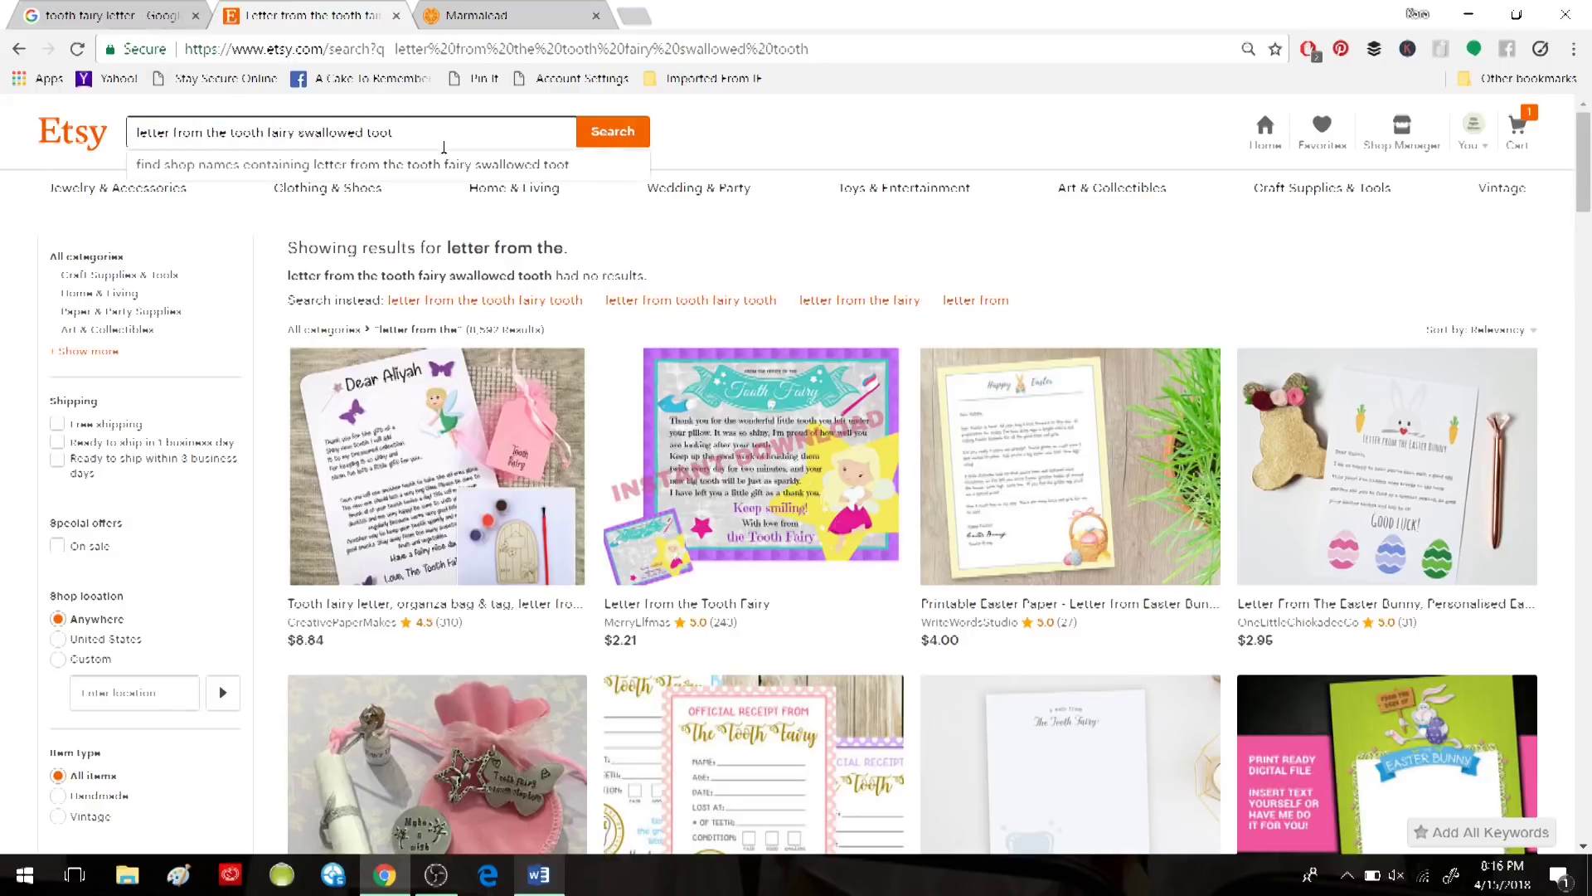
{"action": "key", "text": "BackSpace"}
{"action": "key", "text": "BackSpace"}
{"action": "key", "text": "BackSpace"}
{"action": "key", "text": "BackSpace"}
{"action": "key", "text": "BackSpace"}
{"action": "key", "text": "BackSpace"}
{"action": "key", "text": "BackSpace"}
{"action": "key", "text": "BackSpace"}
{"action": "key", "text": "BackSpace"}
{"action": "key", "text": "BackSpace"}
{"action": "key", "text": "Return"}
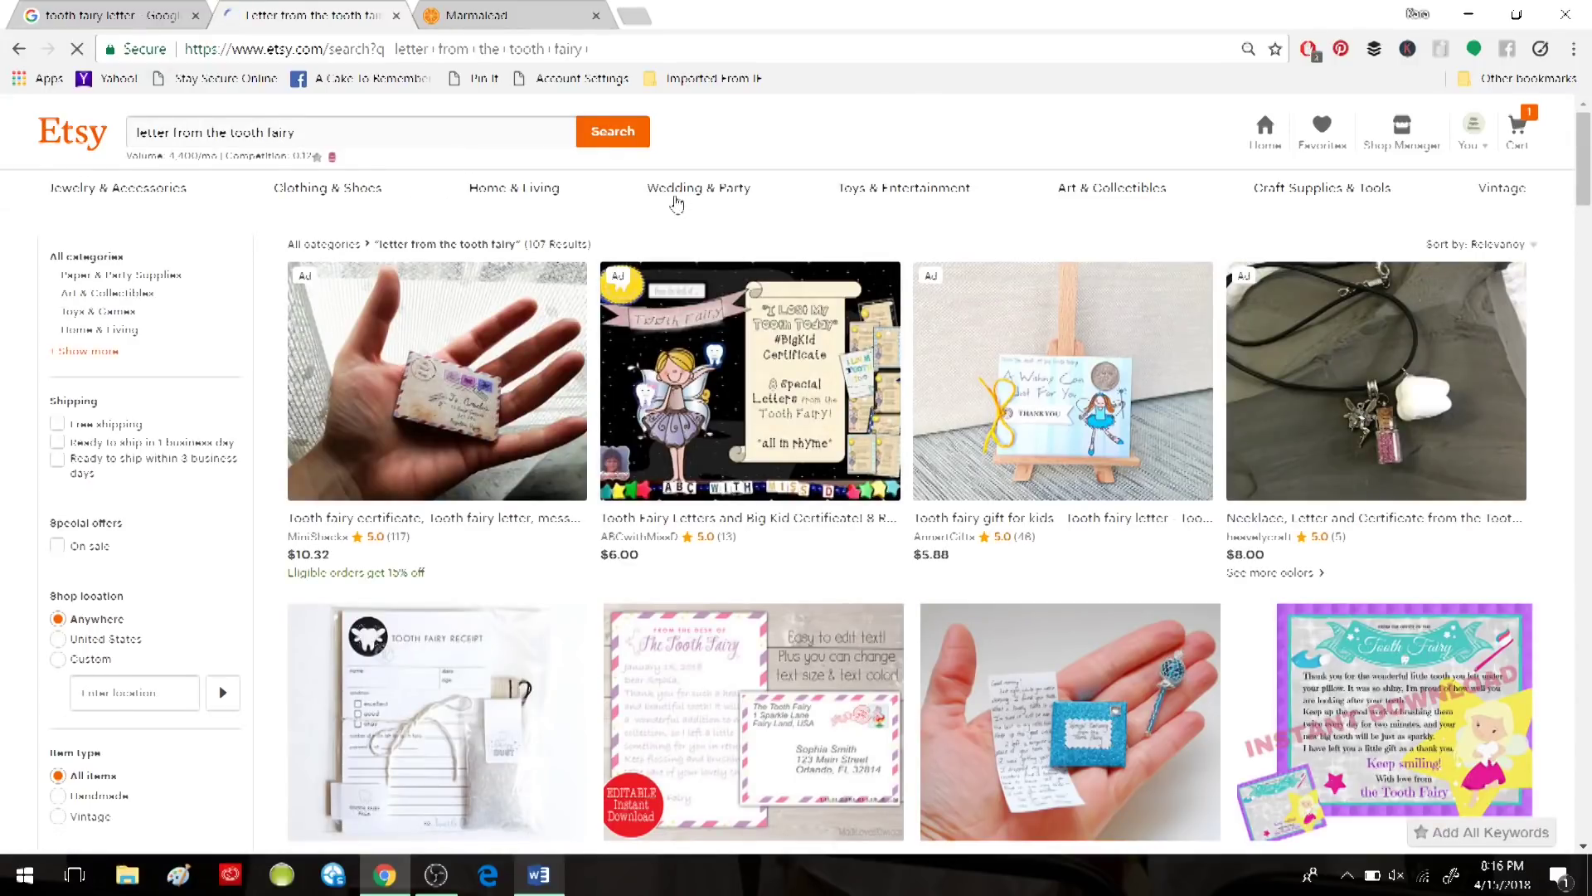
{"action": "scroll", "coordinate": [693, 241], "scroll_direction": "down", "scroll_amount": 4}
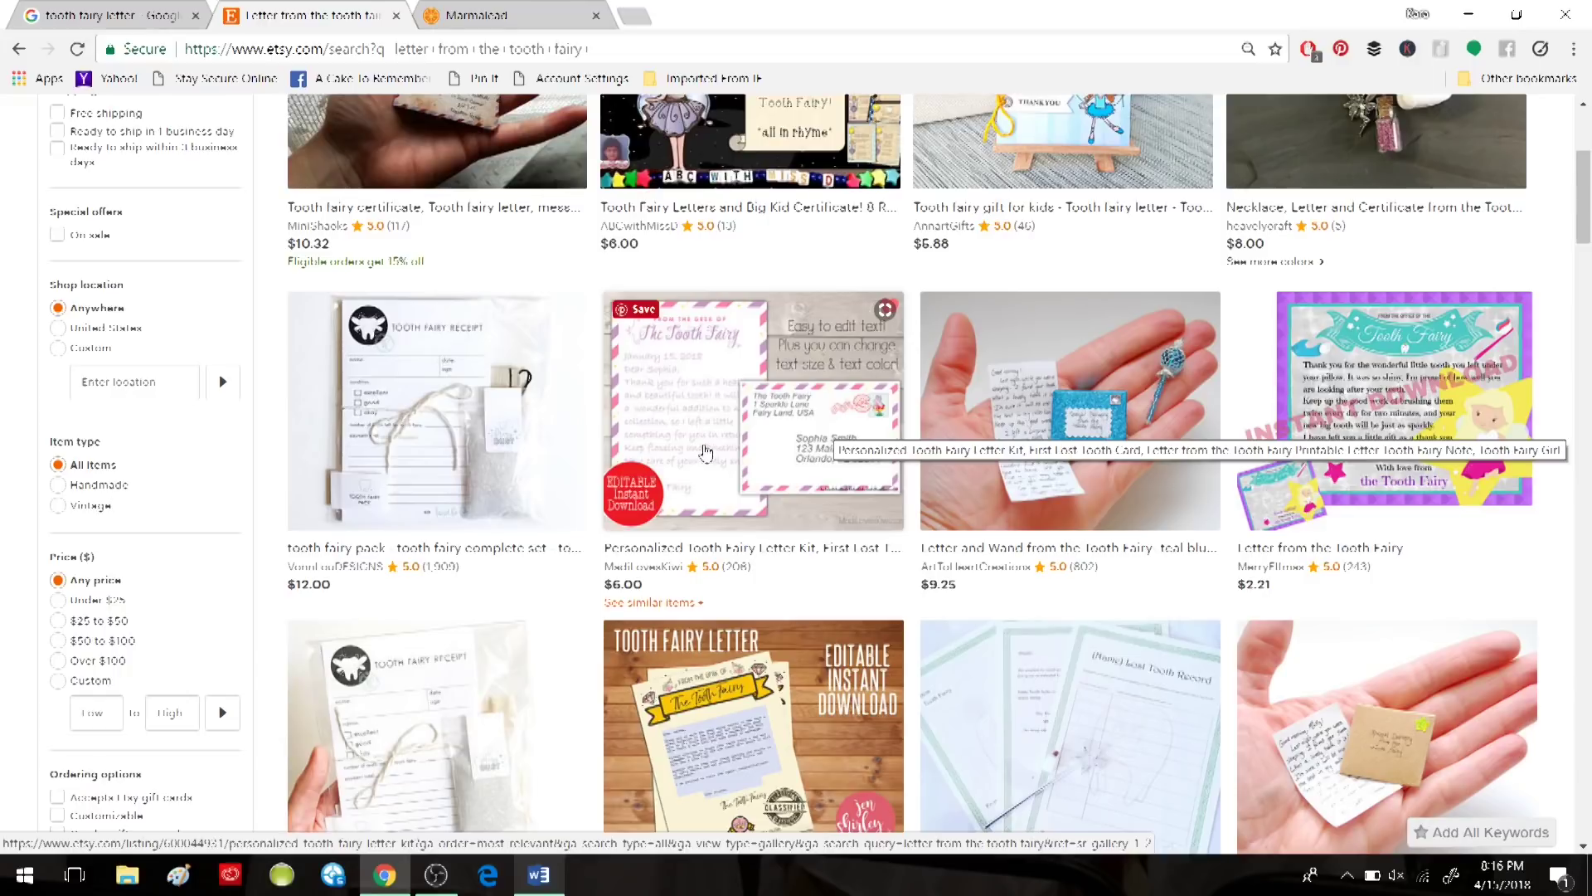
{"action": "scroll", "coordinate": [708, 455], "scroll_direction": "up", "scroll_amount": 4}
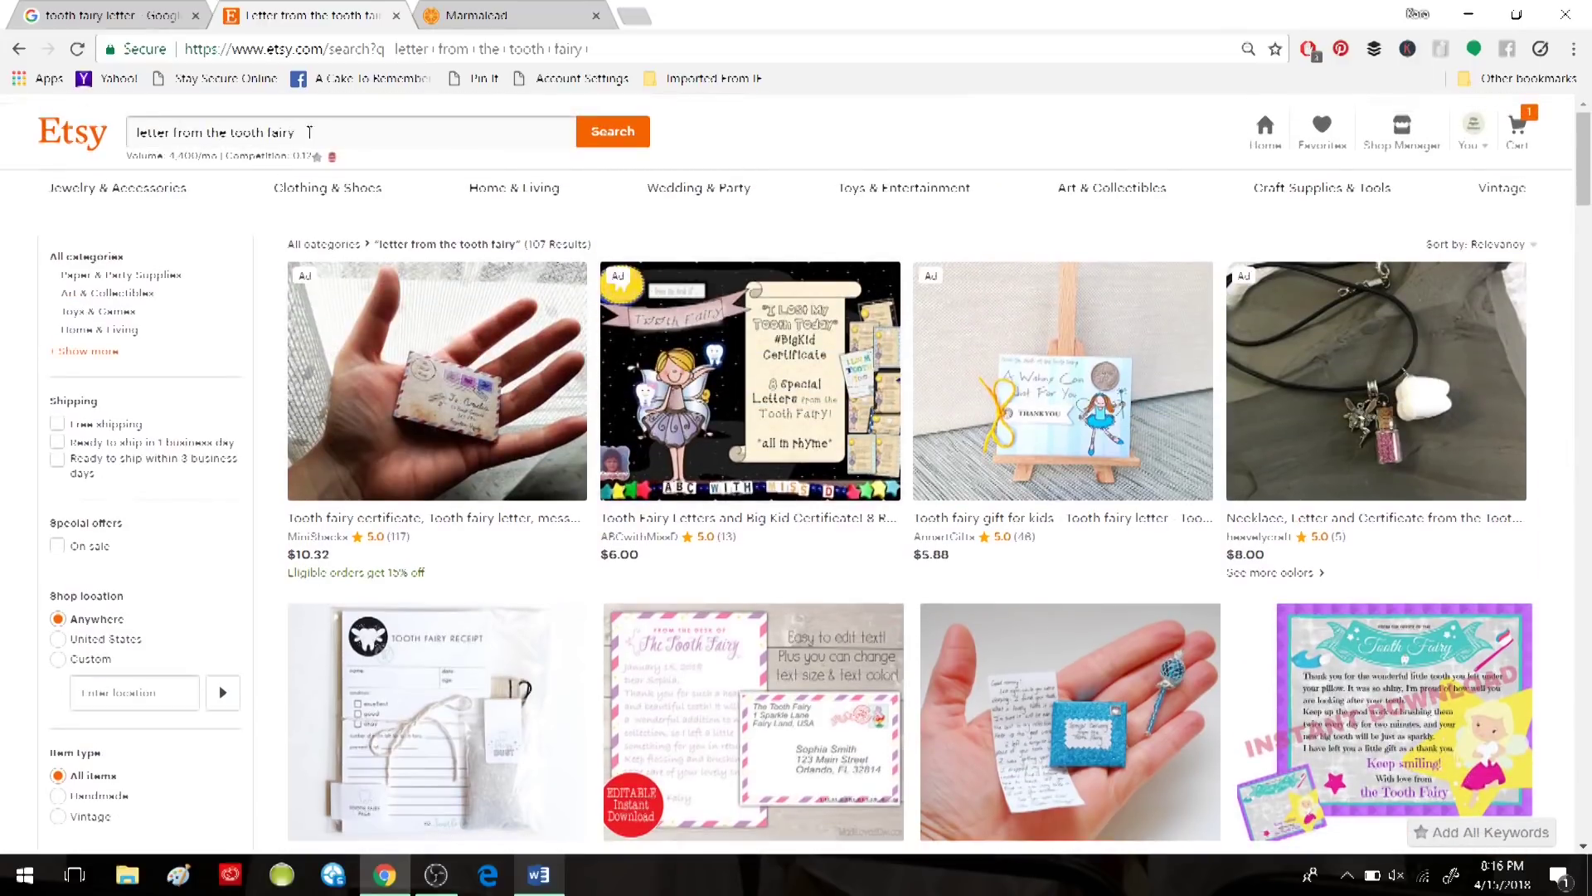
Search Etsy for "tooth fairy letter" to compare its competition with the previous phrase.
{"action": "left_click_drag", "start_coordinate": [296, 134], "coordinate": [118, 137]}
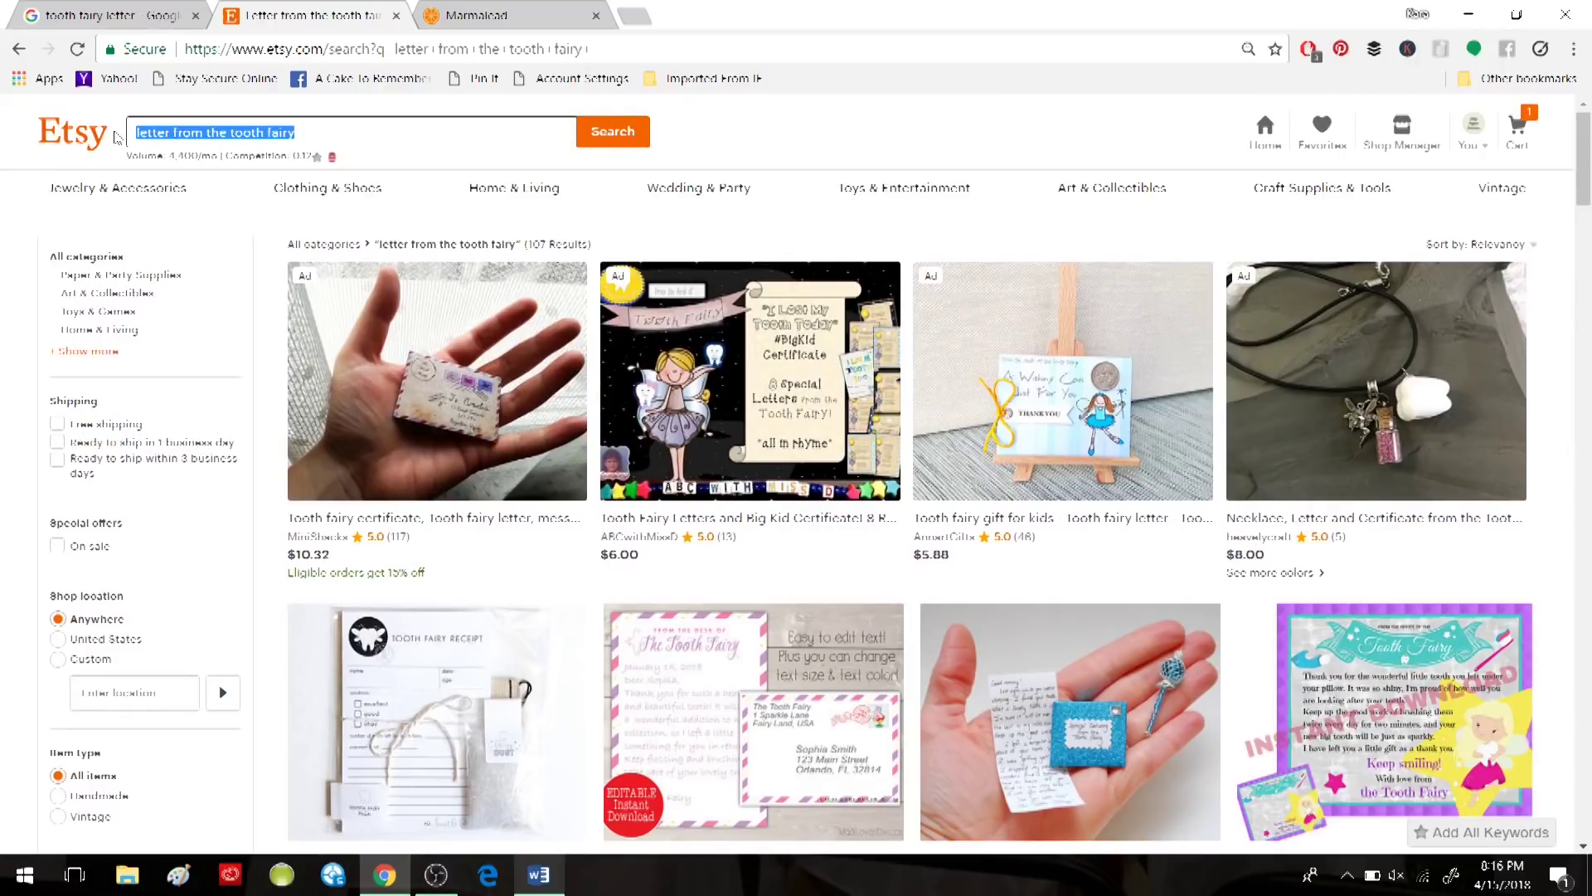
{"action": "type", "text": "tooth f"}
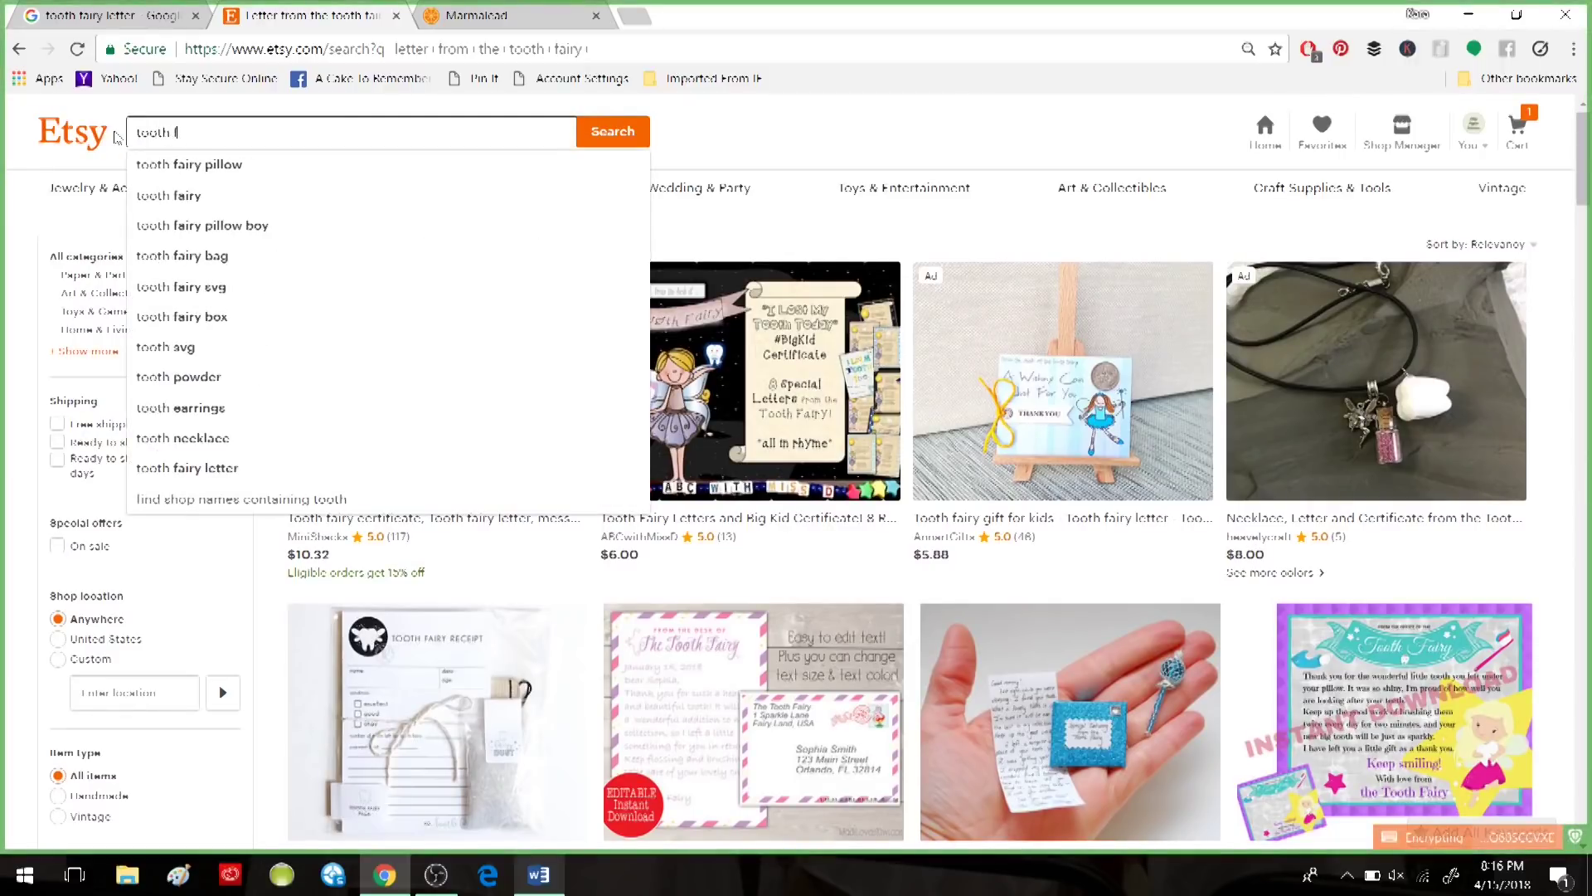
{"action": "type", "text": "airy etter"}
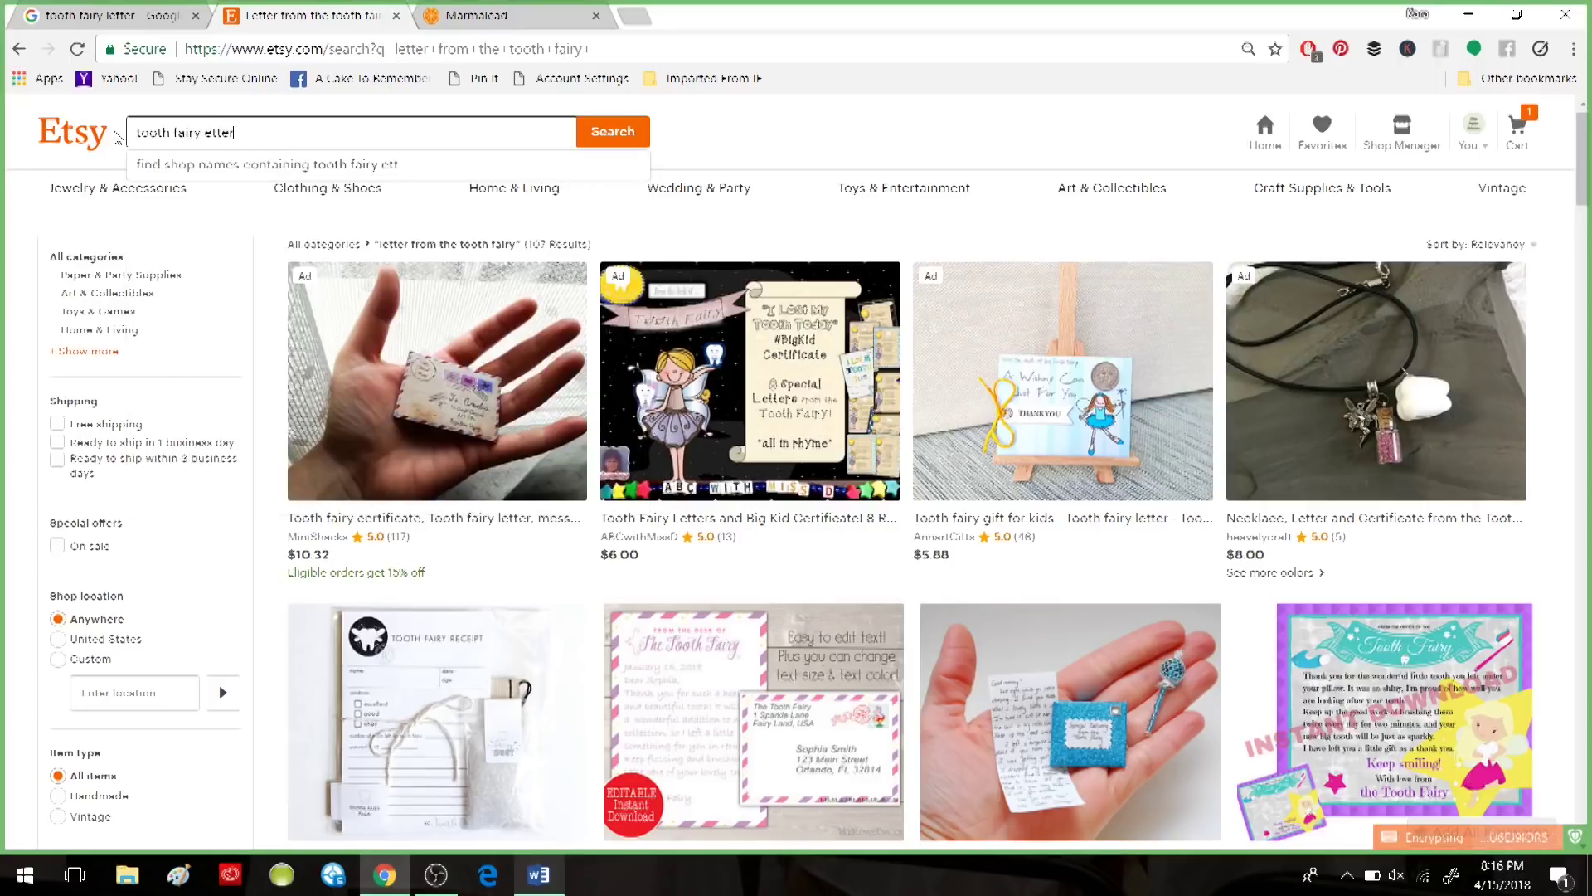
{"action": "key", "text": "BackSpace"}
{"action": "type", "text": "letter"}
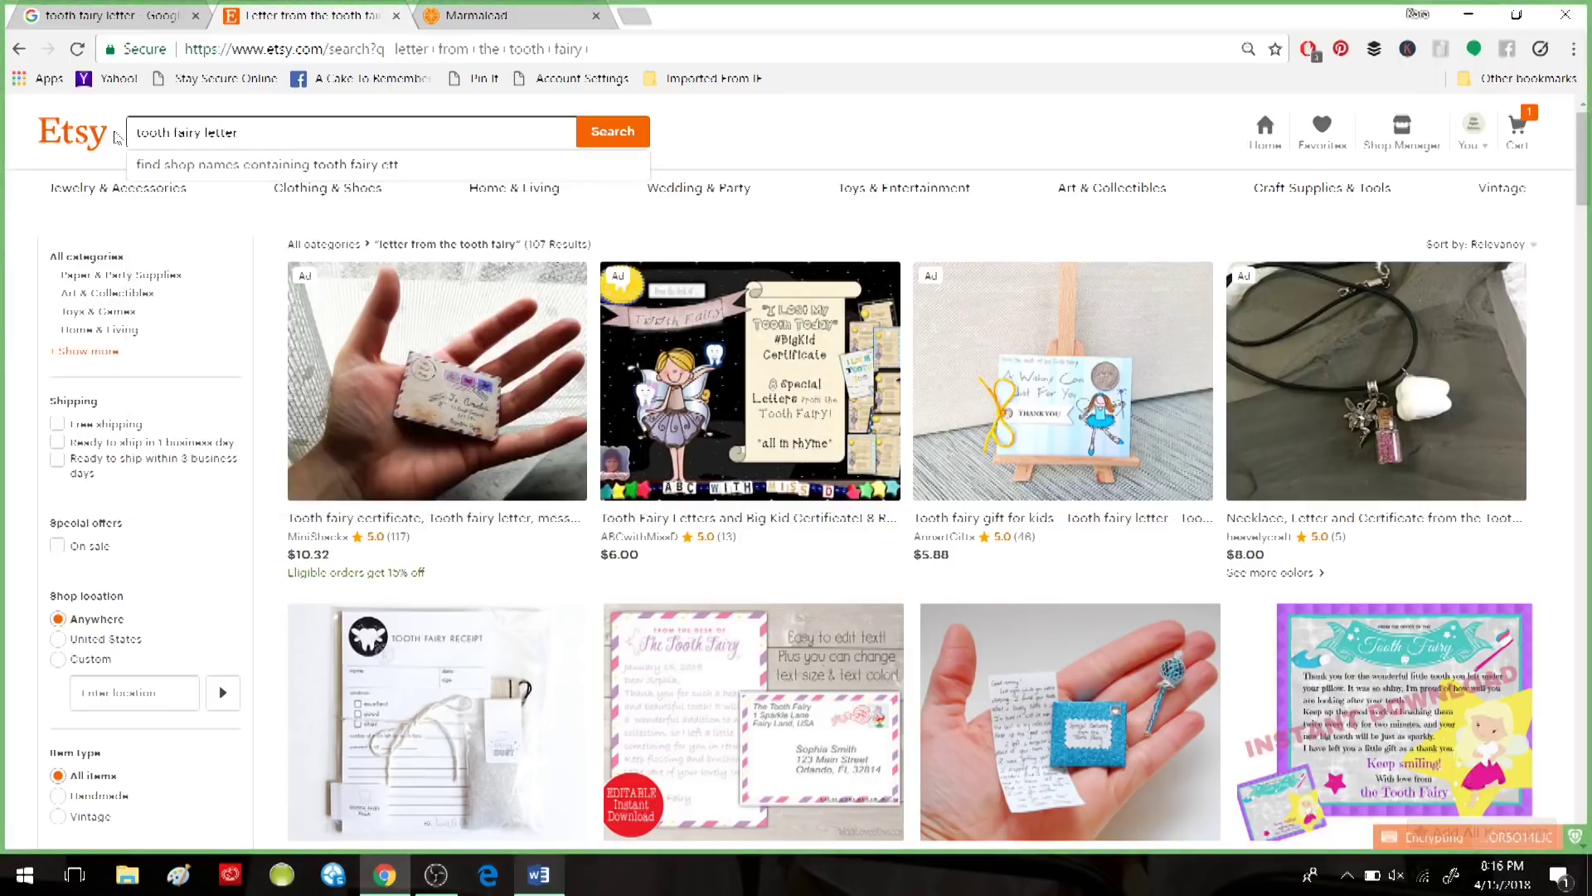
{"action": "left_click", "coordinate": [615, 132]}
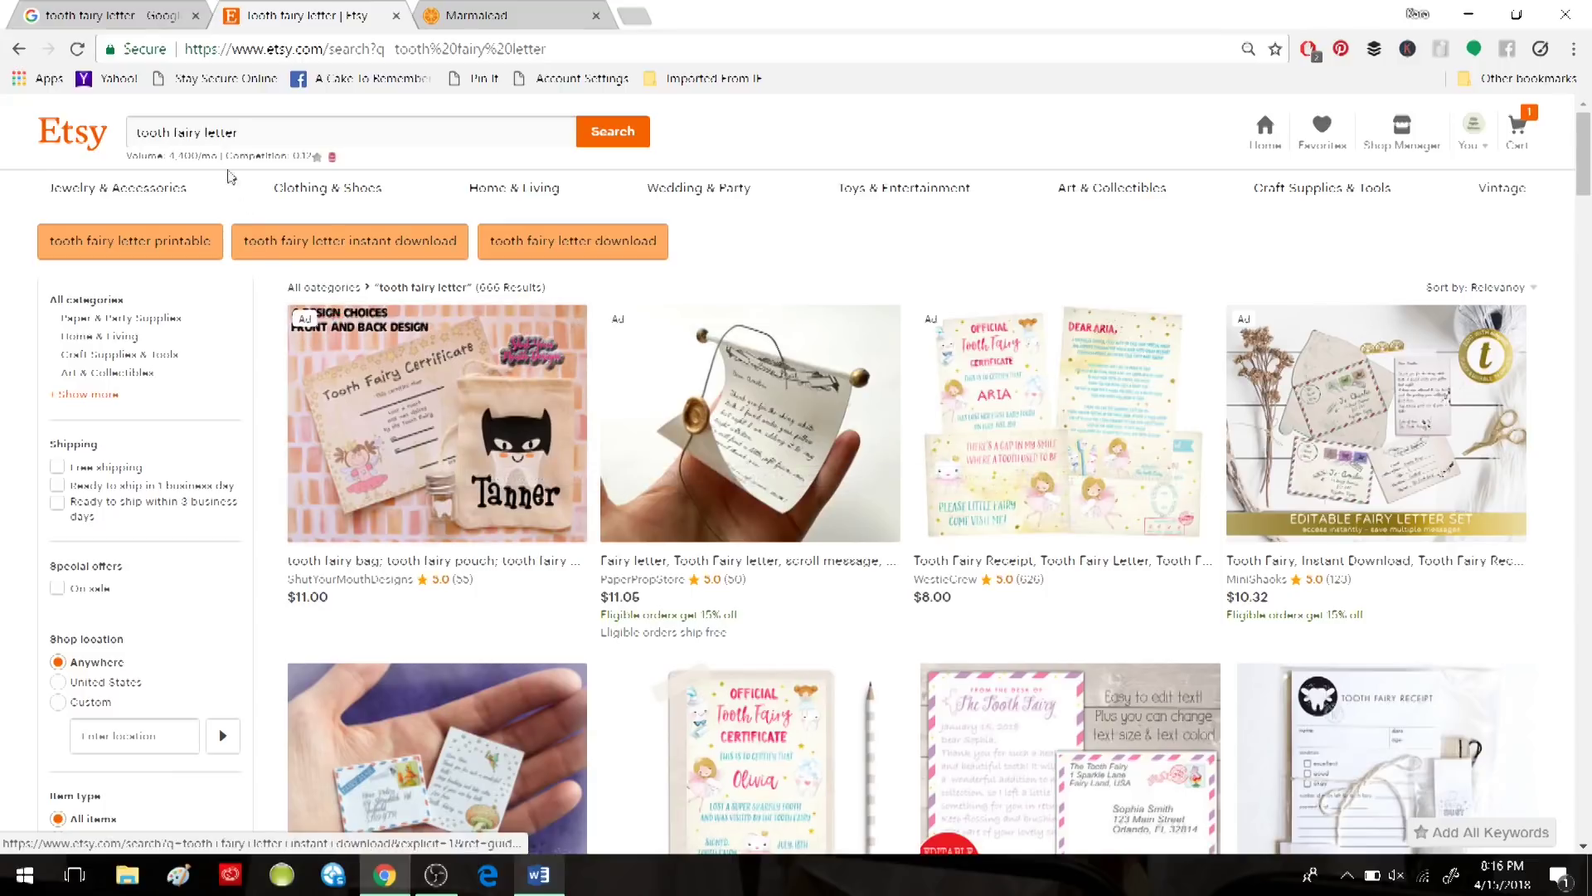
Insert "from" into the Etsy search as "tooth fairy from letter", run it and single out the added word.
{"action": "left_click", "coordinate": [206, 133]}
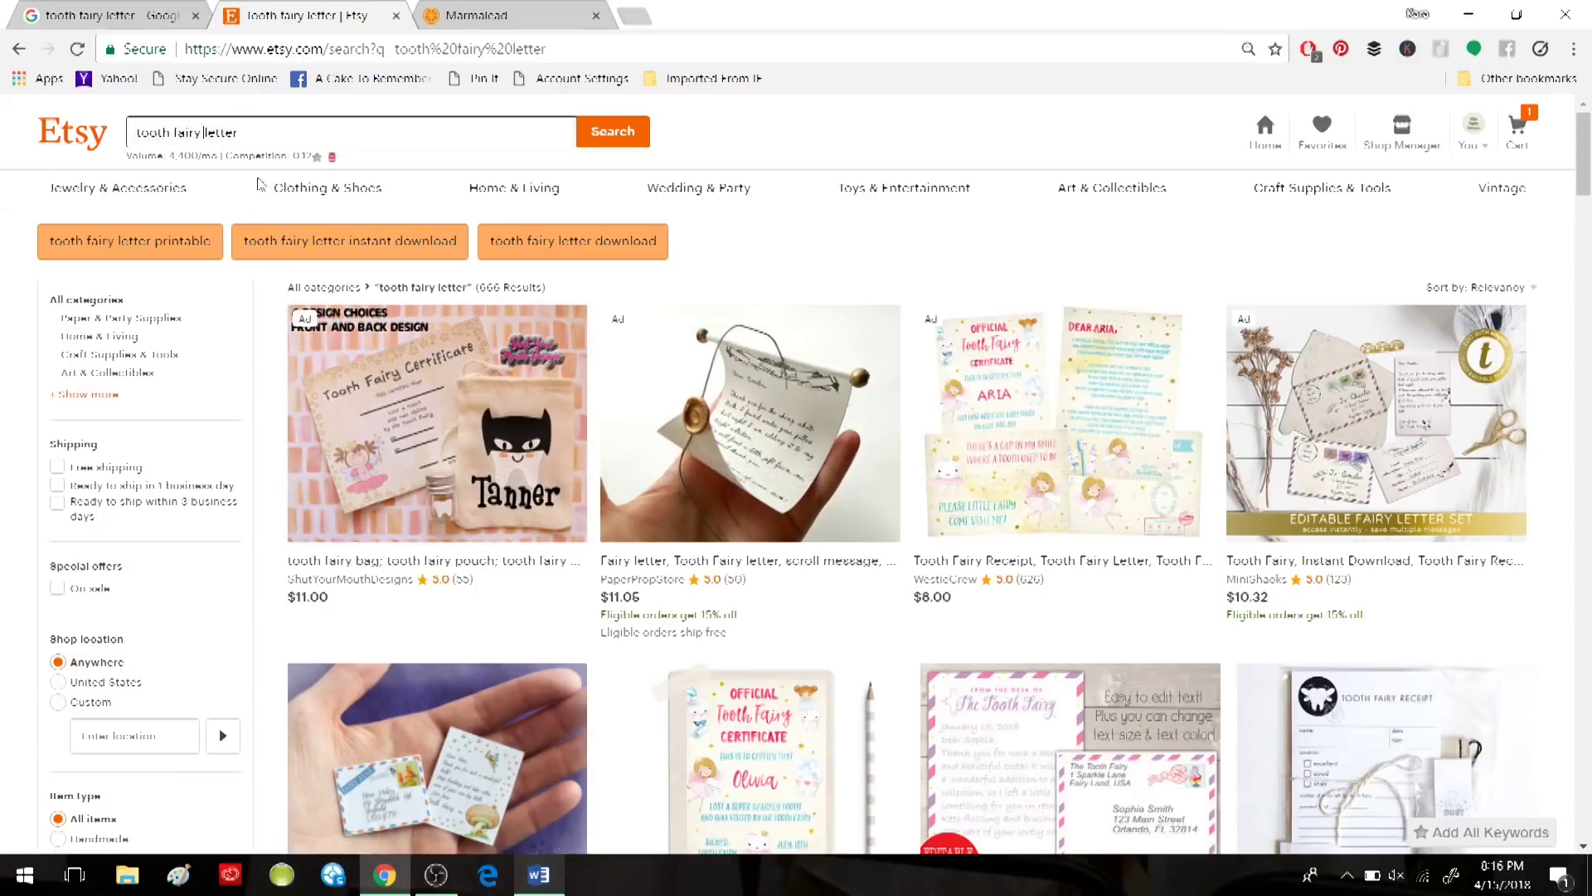
{"action": "type", "text": "from"}
{"action": "key", "text": "Return"}
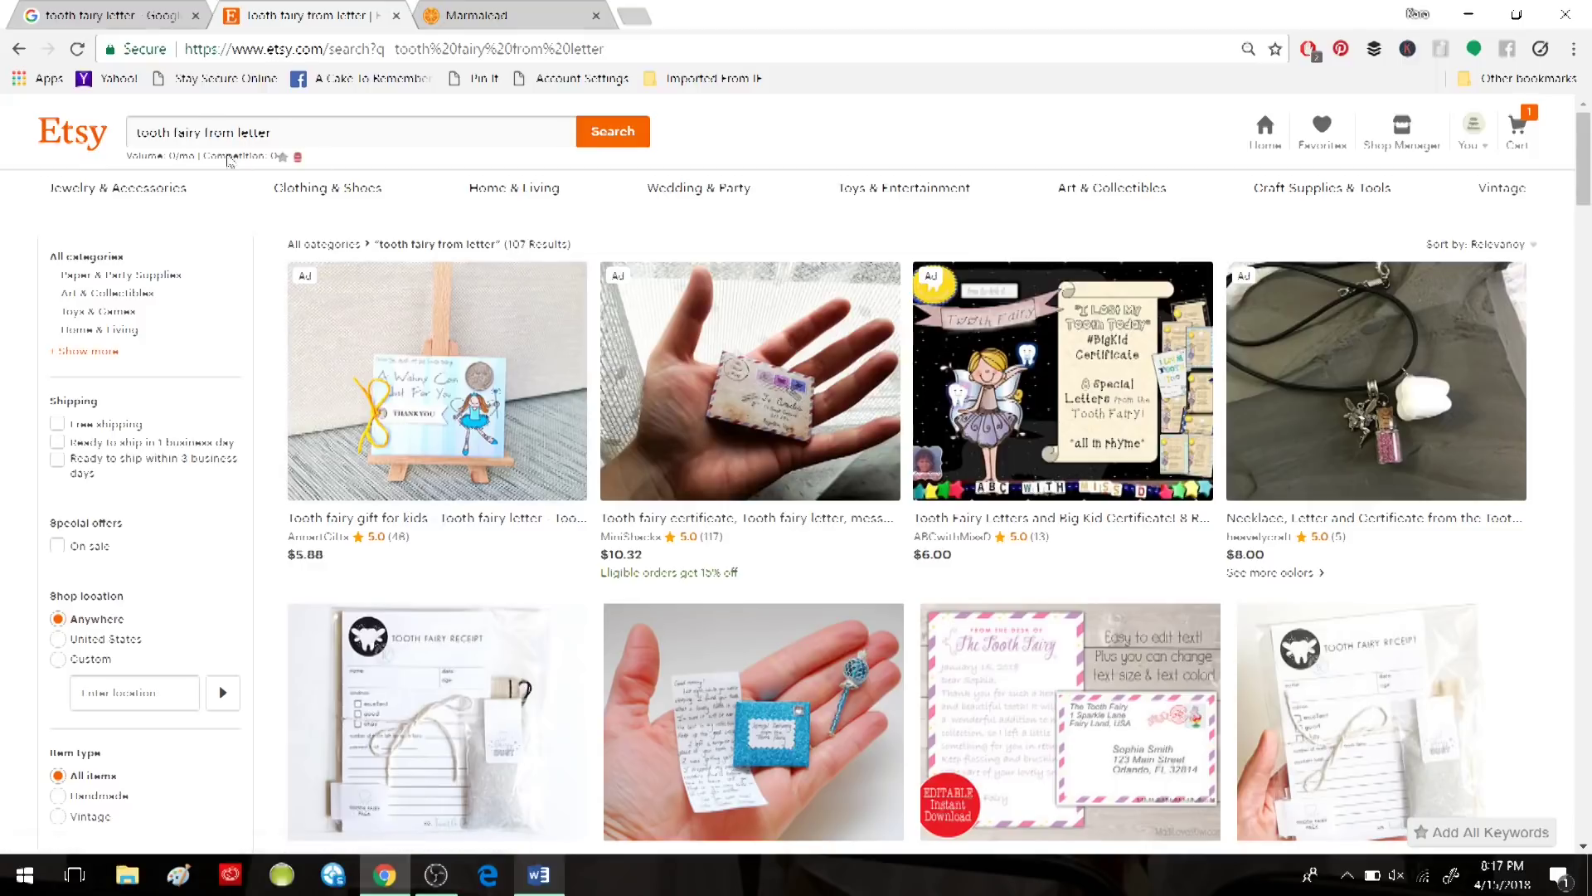
{"action": "left_click_drag", "start_coordinate": [233, 132], "coordinate": [205, 140]}
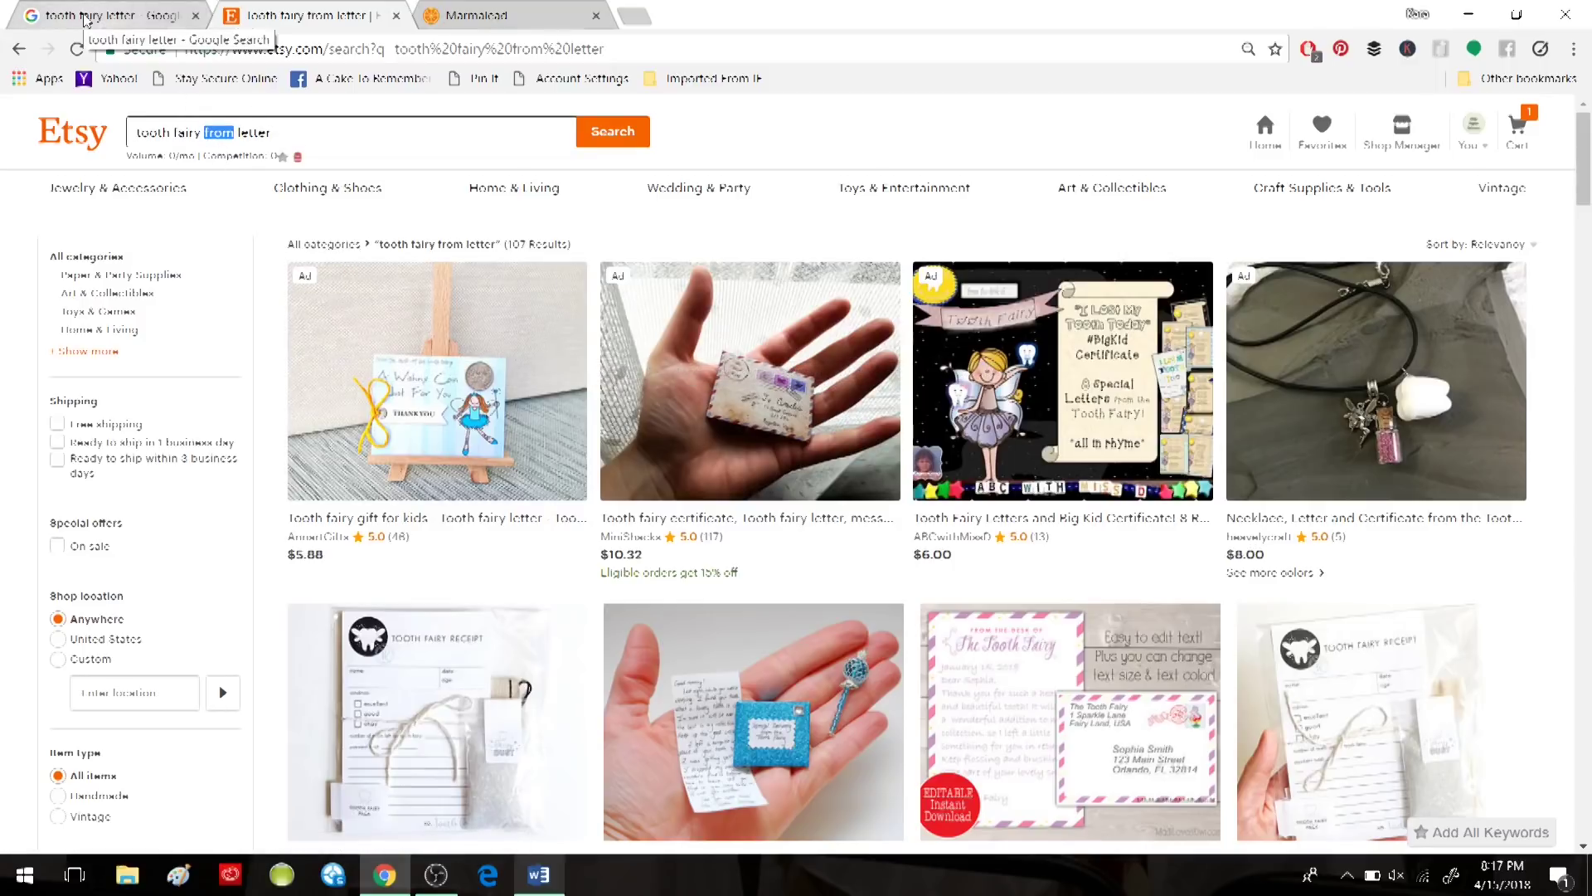
Switch to the Word notes and add "from" to the end of the last tag, "first young 1st".
{"action": "left_click", "coordinate": [554, 880]}
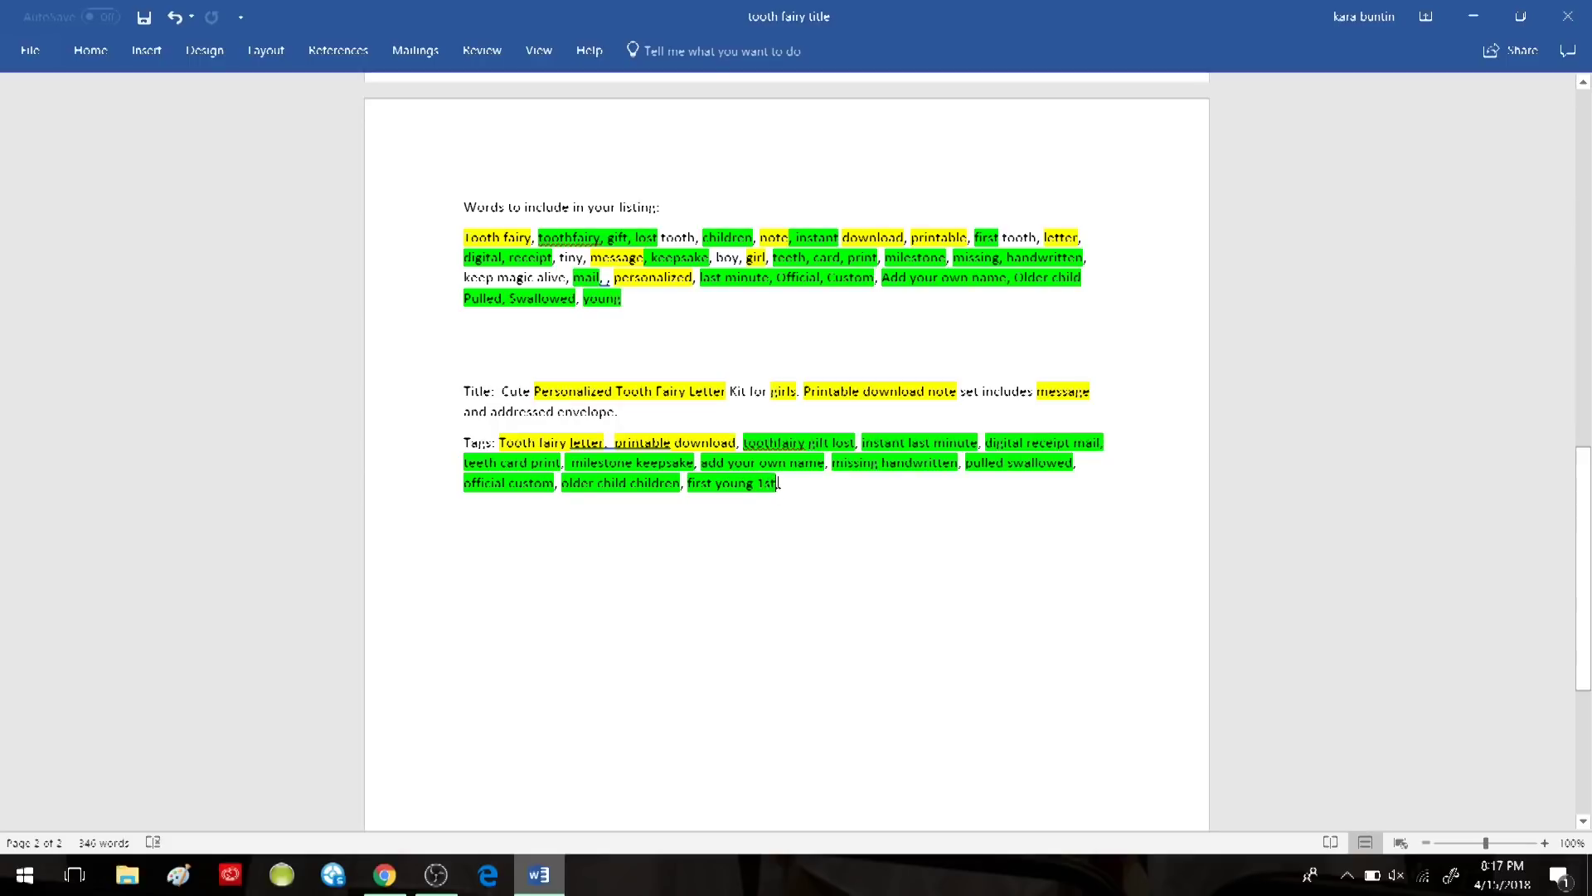
{"action": "type", "text": "from"}
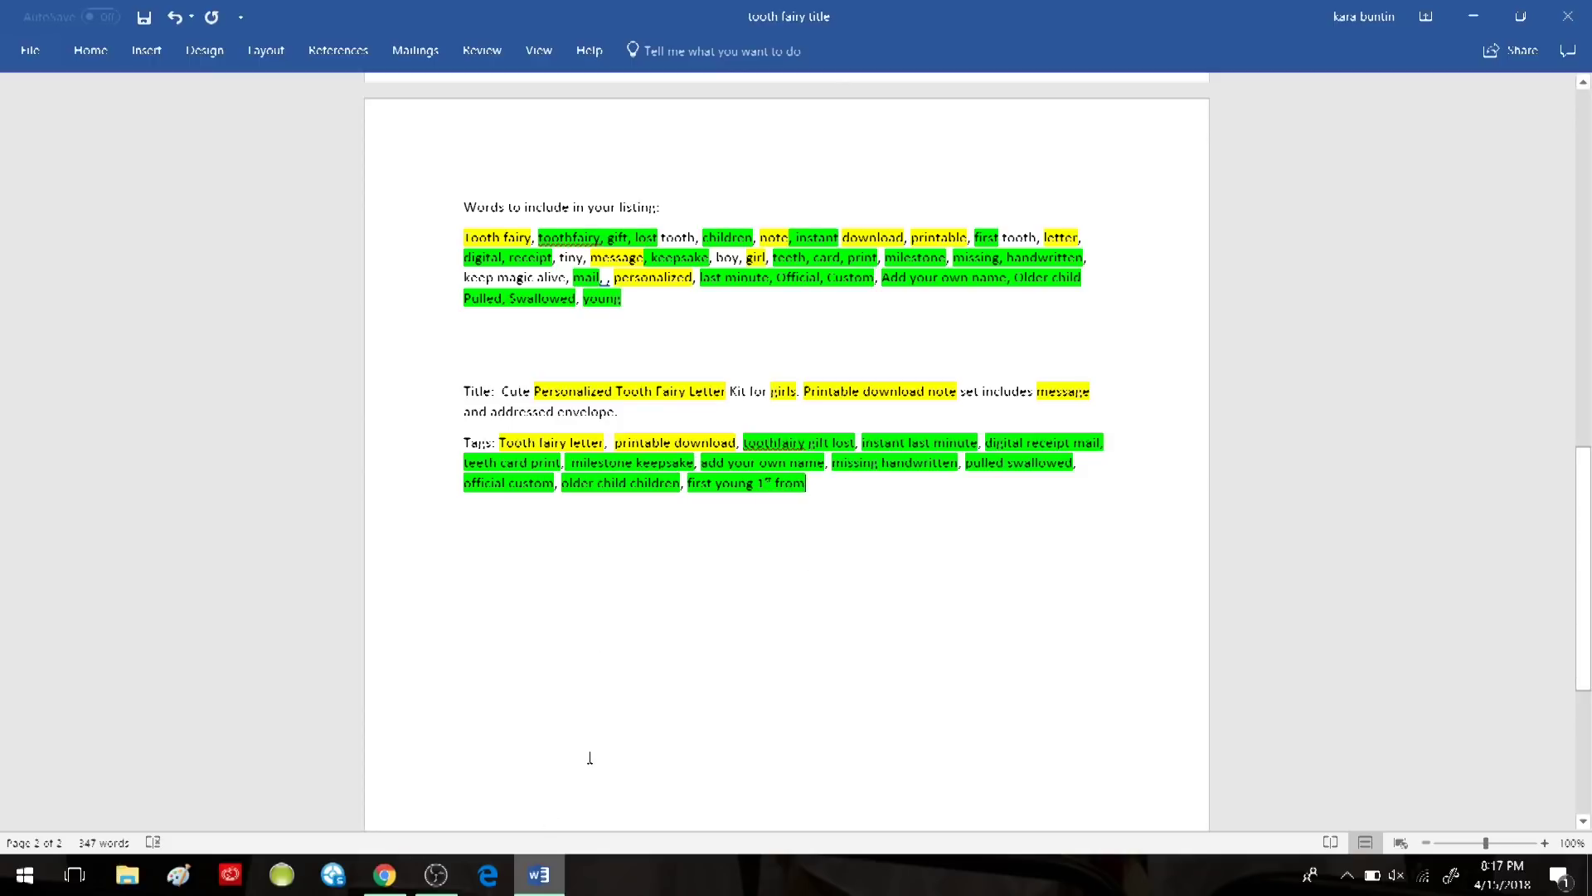
{"action": "left_click", "coordinate": [384, 875]}
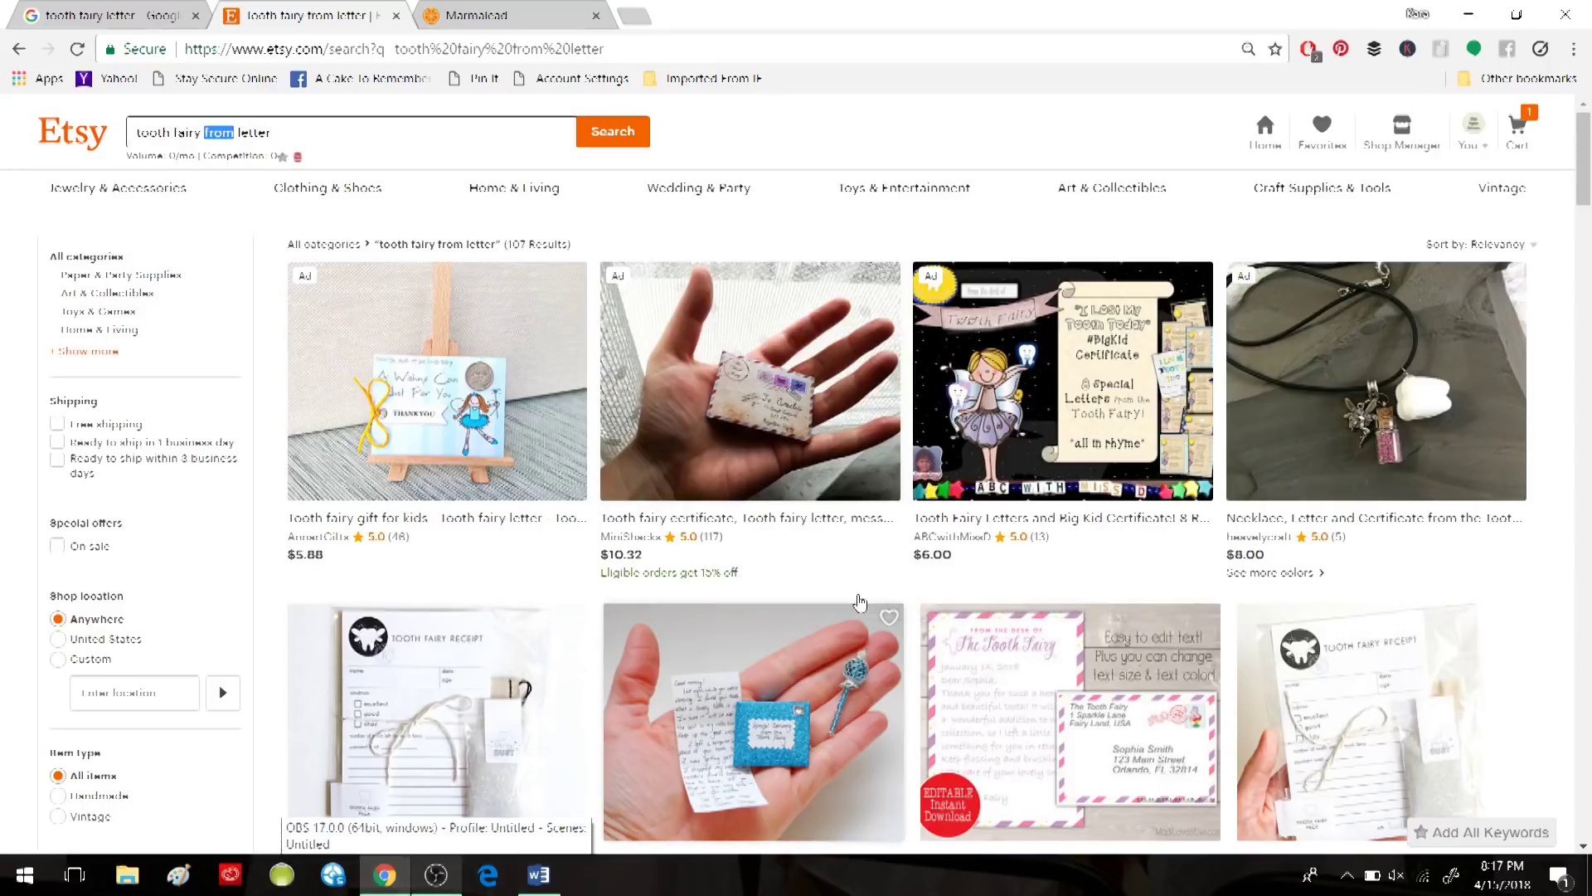
{"action": "left_click", "coordinate": [539, 874]}
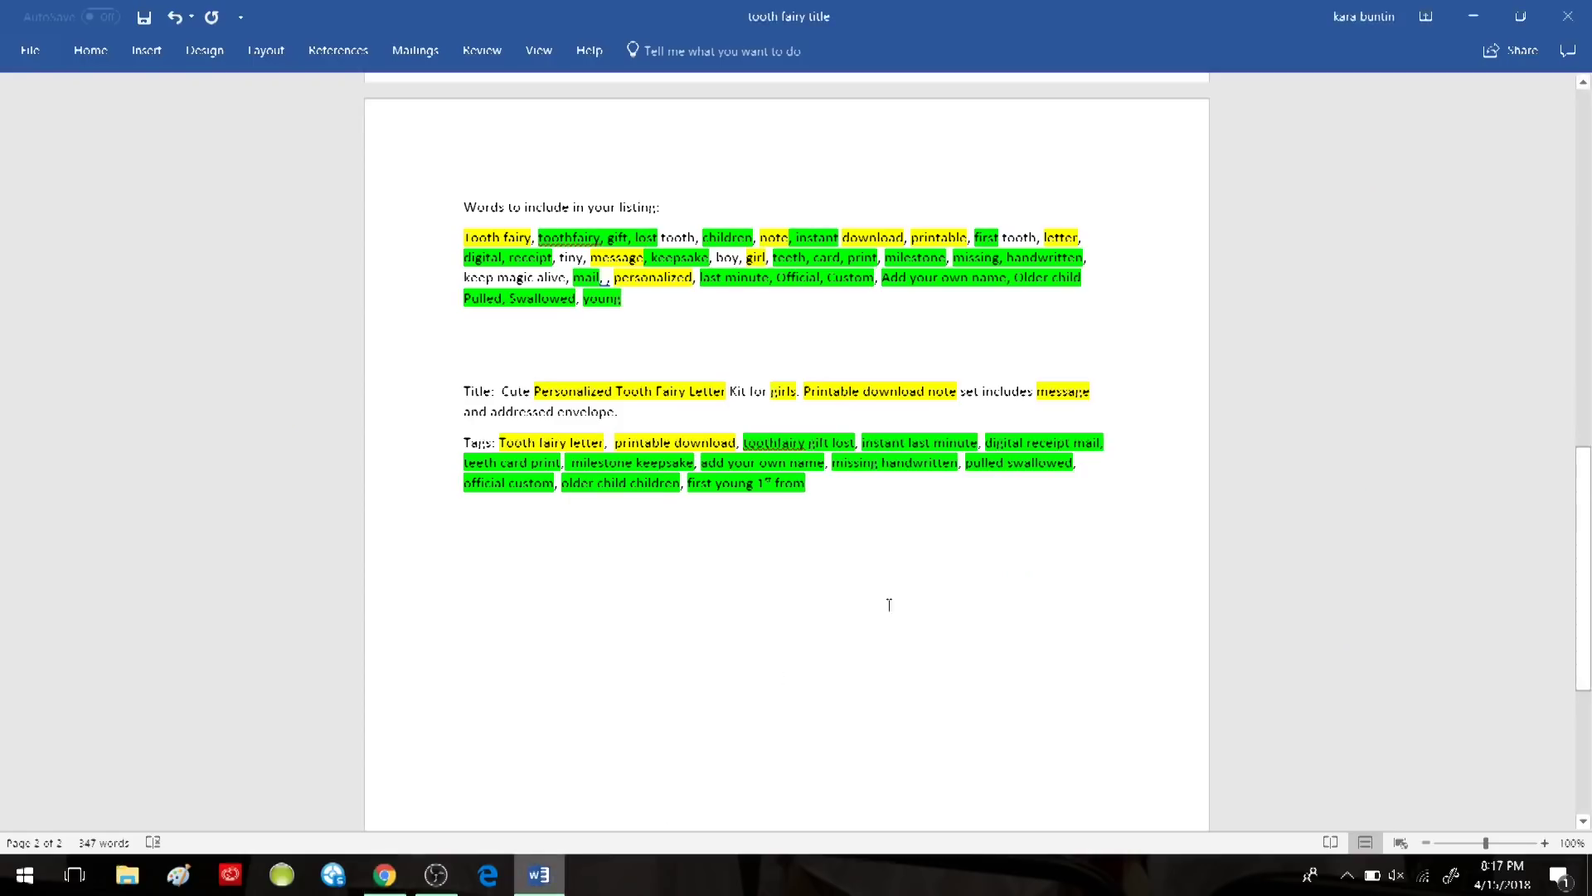
Review the notes from the anchor keyword advice and search terms down to the draft title and the last tag.
{"action": "left_click_drag", "start_coordinate": [1585, 647], "coordinate": [1589, 452]}
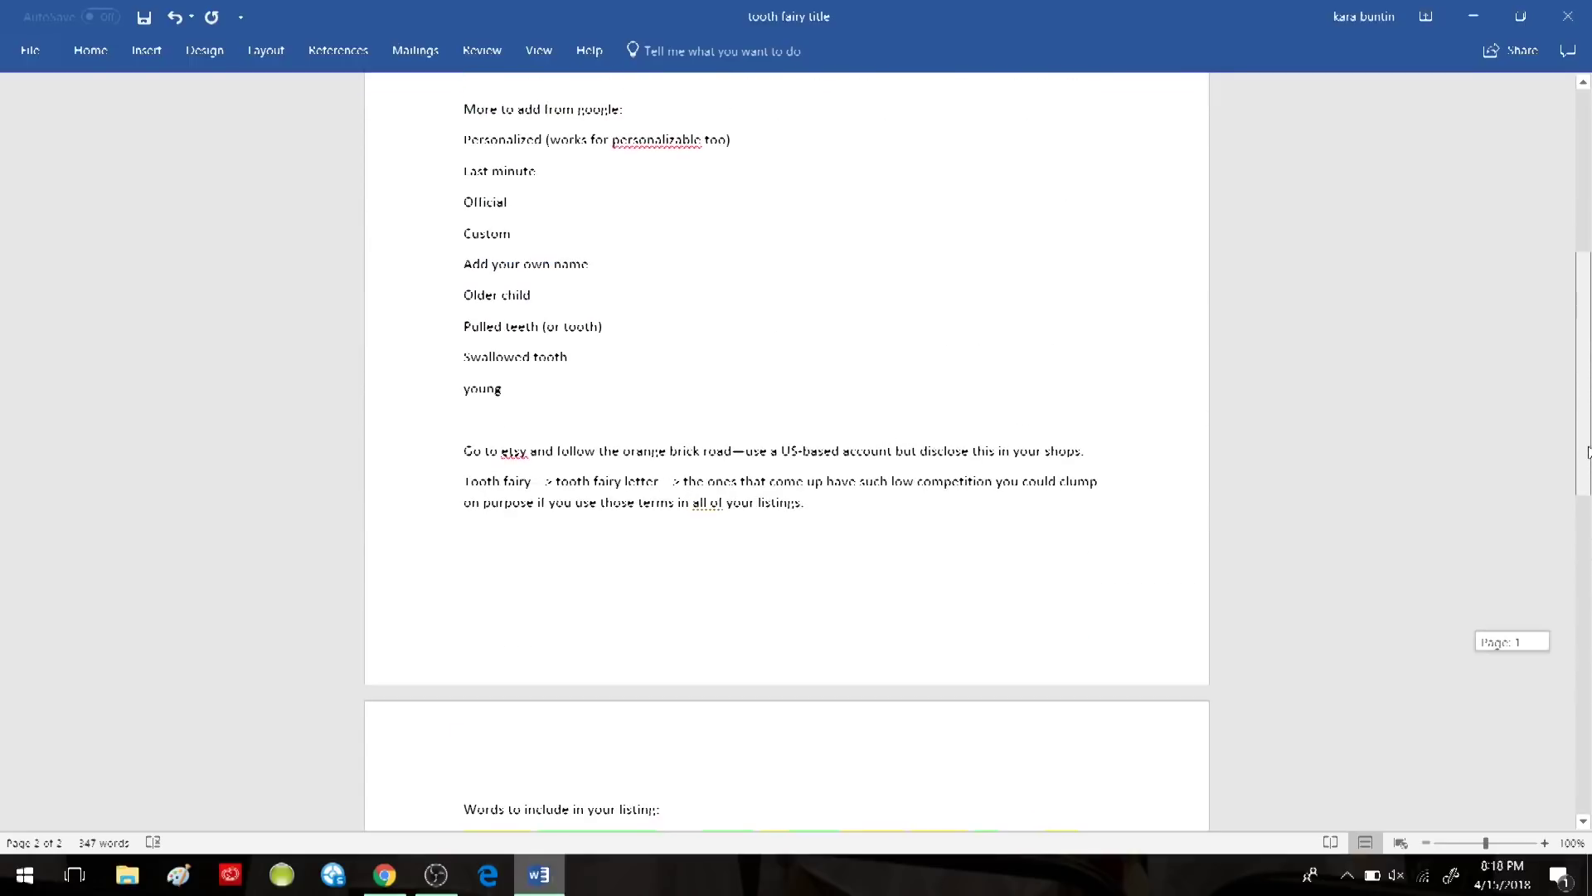
{"action": "left_click_drag", "start_coordinate": [1588, 452], "coordinate": [1589, 420]}
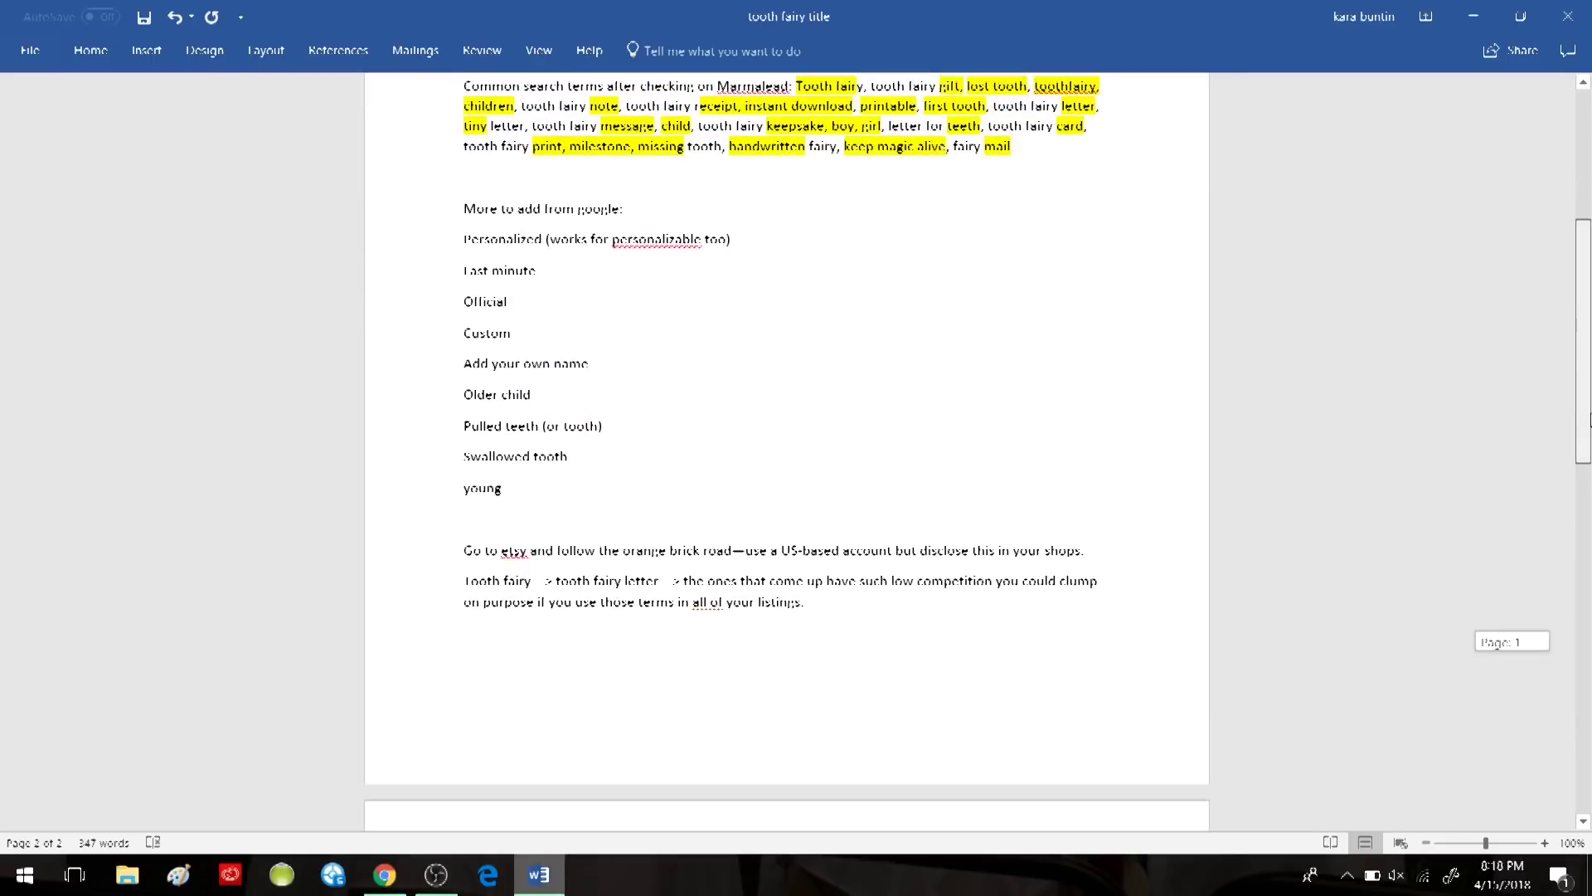
{"action": "left_click_drag", "start_coordinate": [1589, 419], "coordinate": [1590, 279]}
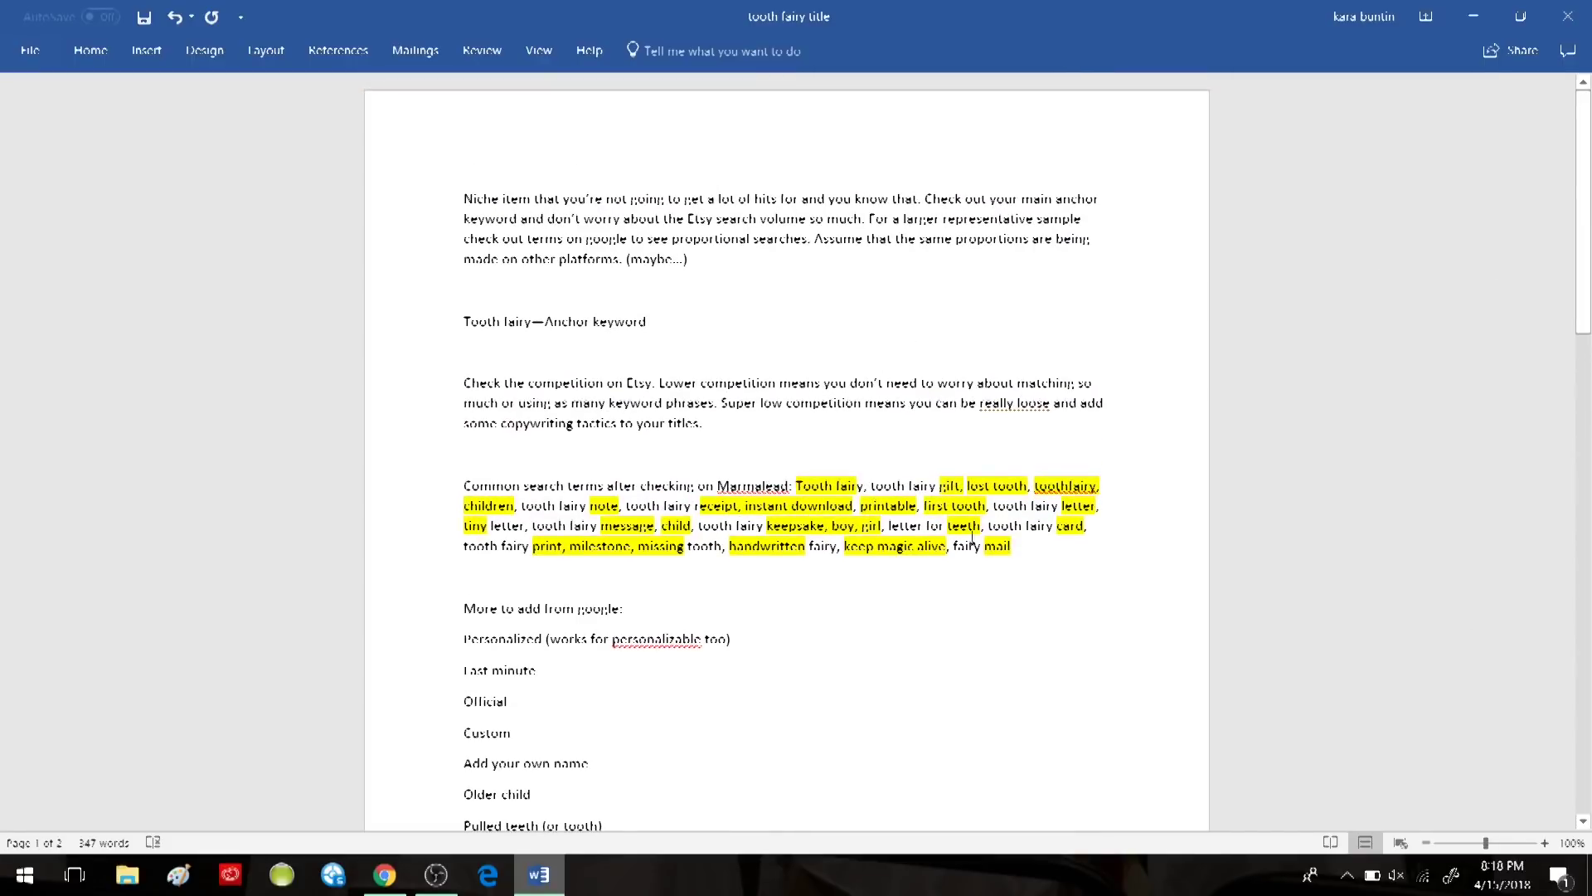
{"action": "left_click_drag", "start_coordinate": [1583, 166], "coordinate": [1590, 469]}
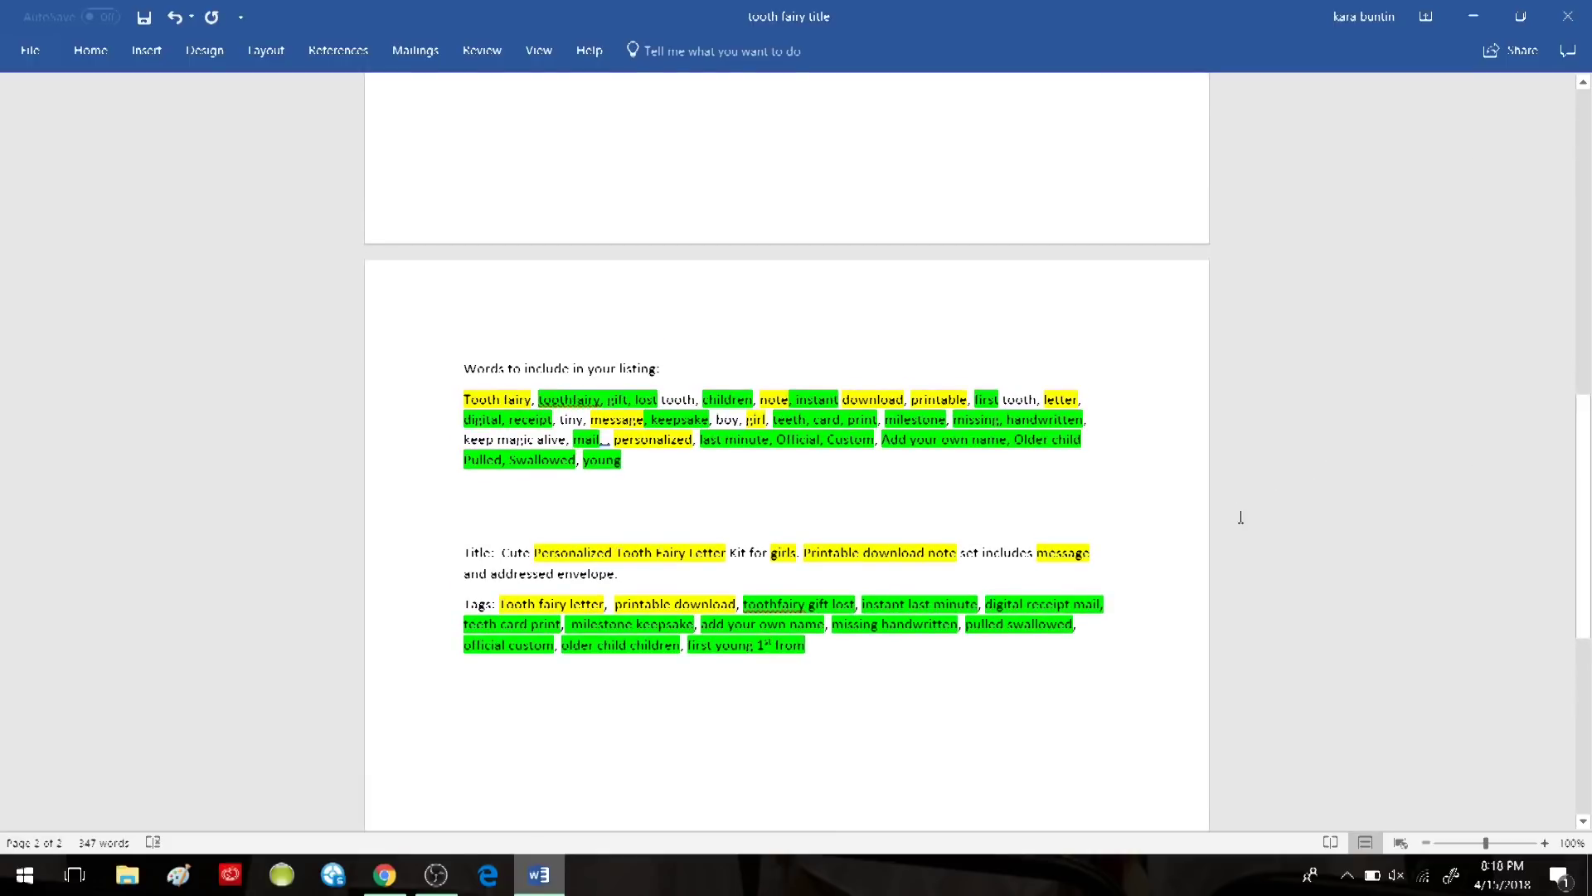
{"action": "left_click", "coordinate": [697, 628]}
{"action": "left_click_drag", "start_coordinate": [689, 645], "coordinate": [805, 646]}
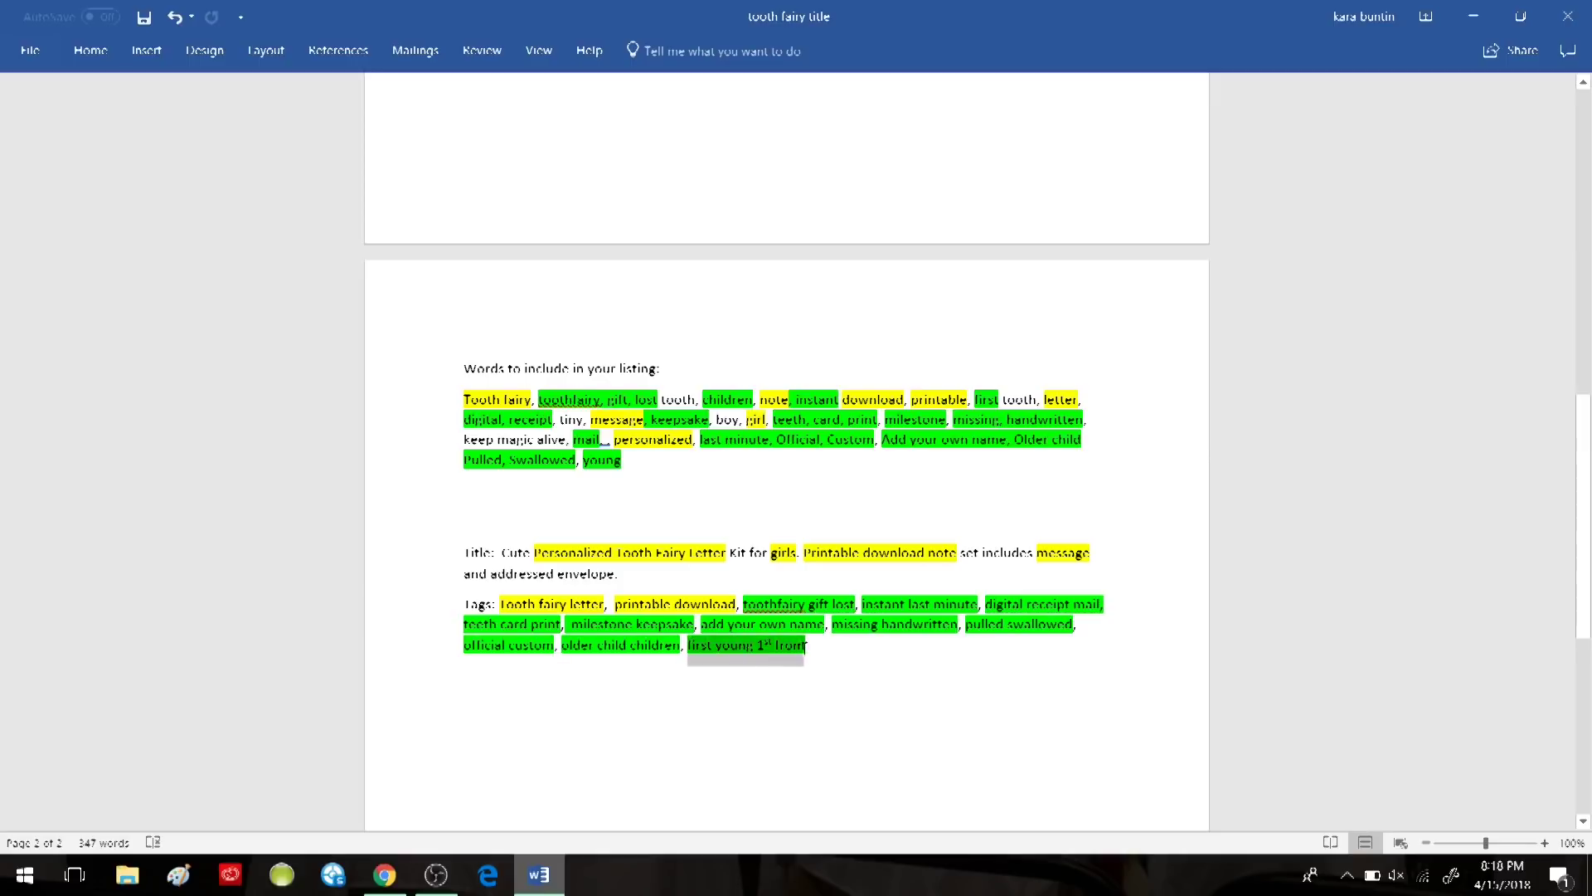
{"action": "left_click", "coordinate": [974, 723]}
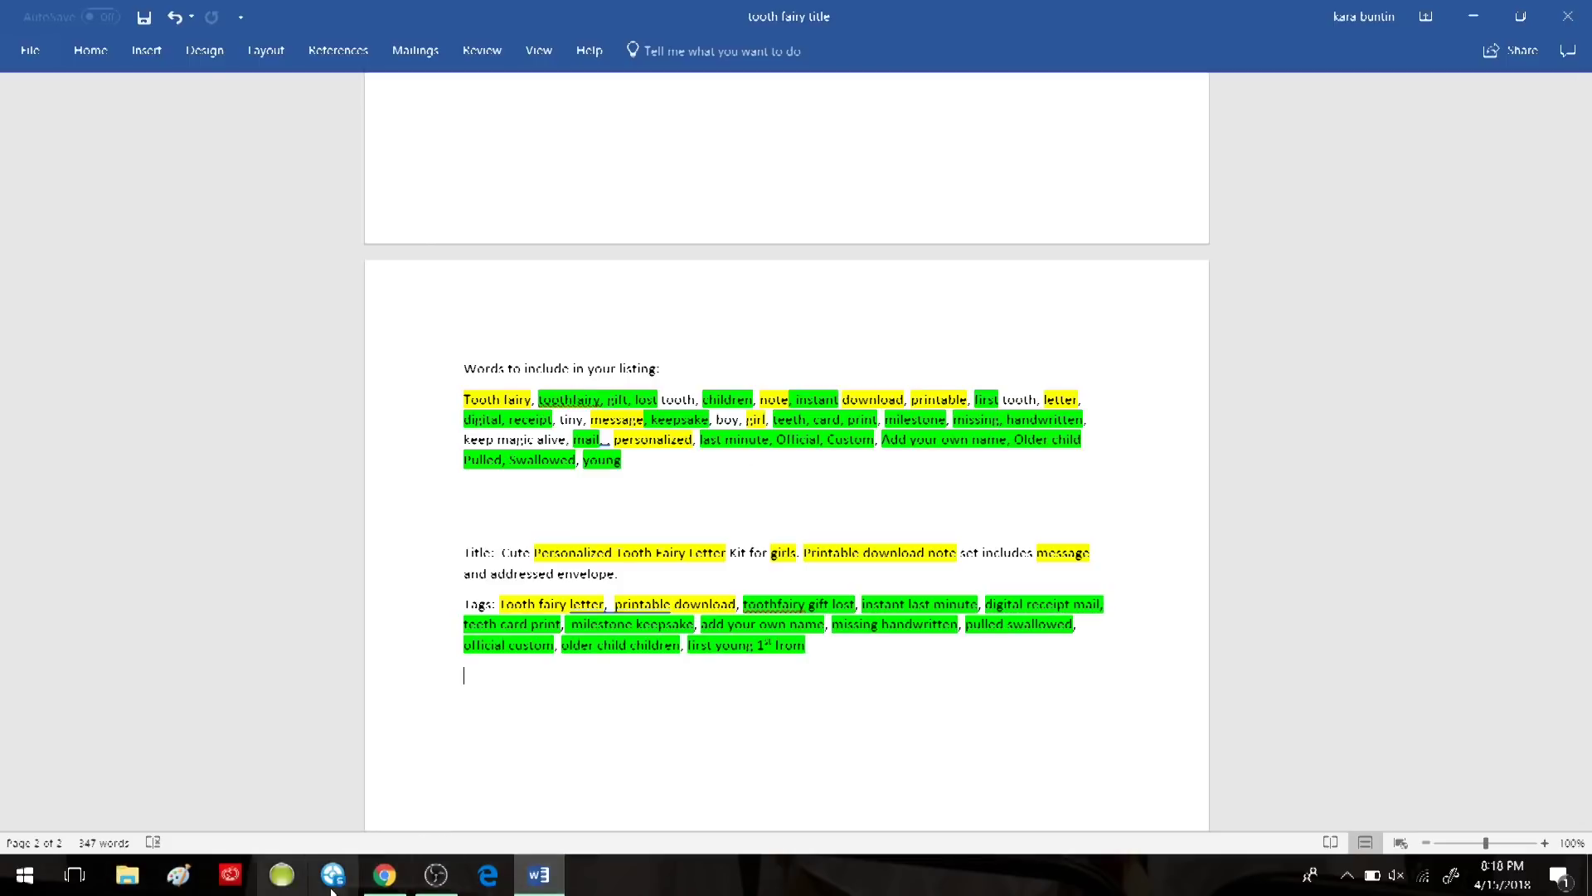
Switch to the browser and look again at the Marmalead statistics for "tooth fairy letter" and the Etsy results.
{"action": "left_click", "coordinate": [384, 875]}
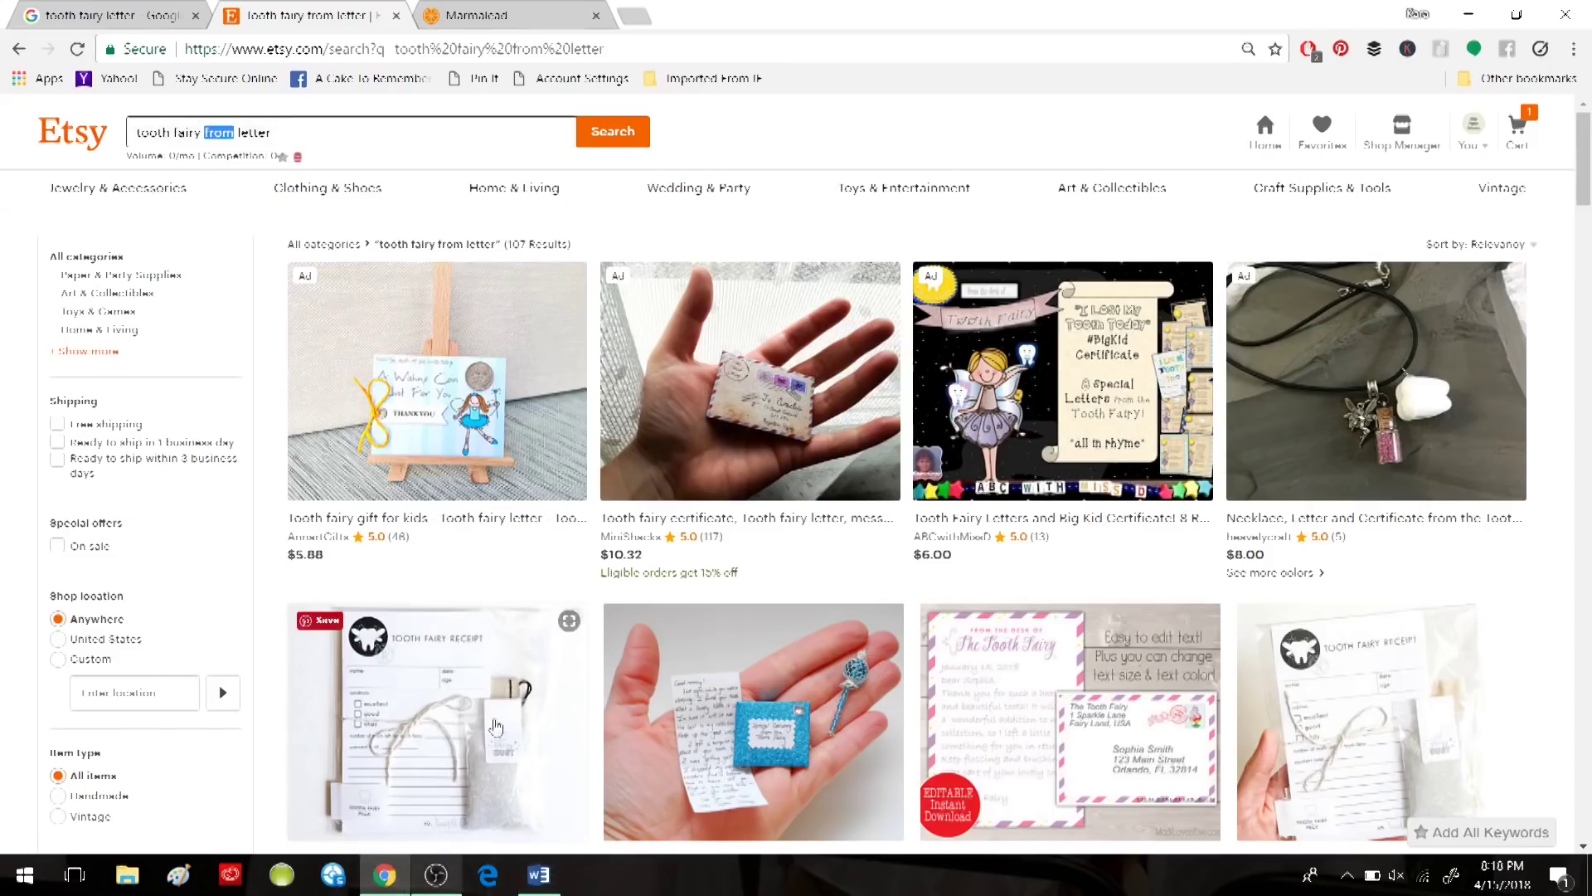
{"action": "left_click", "coordinate": [485, 13]}
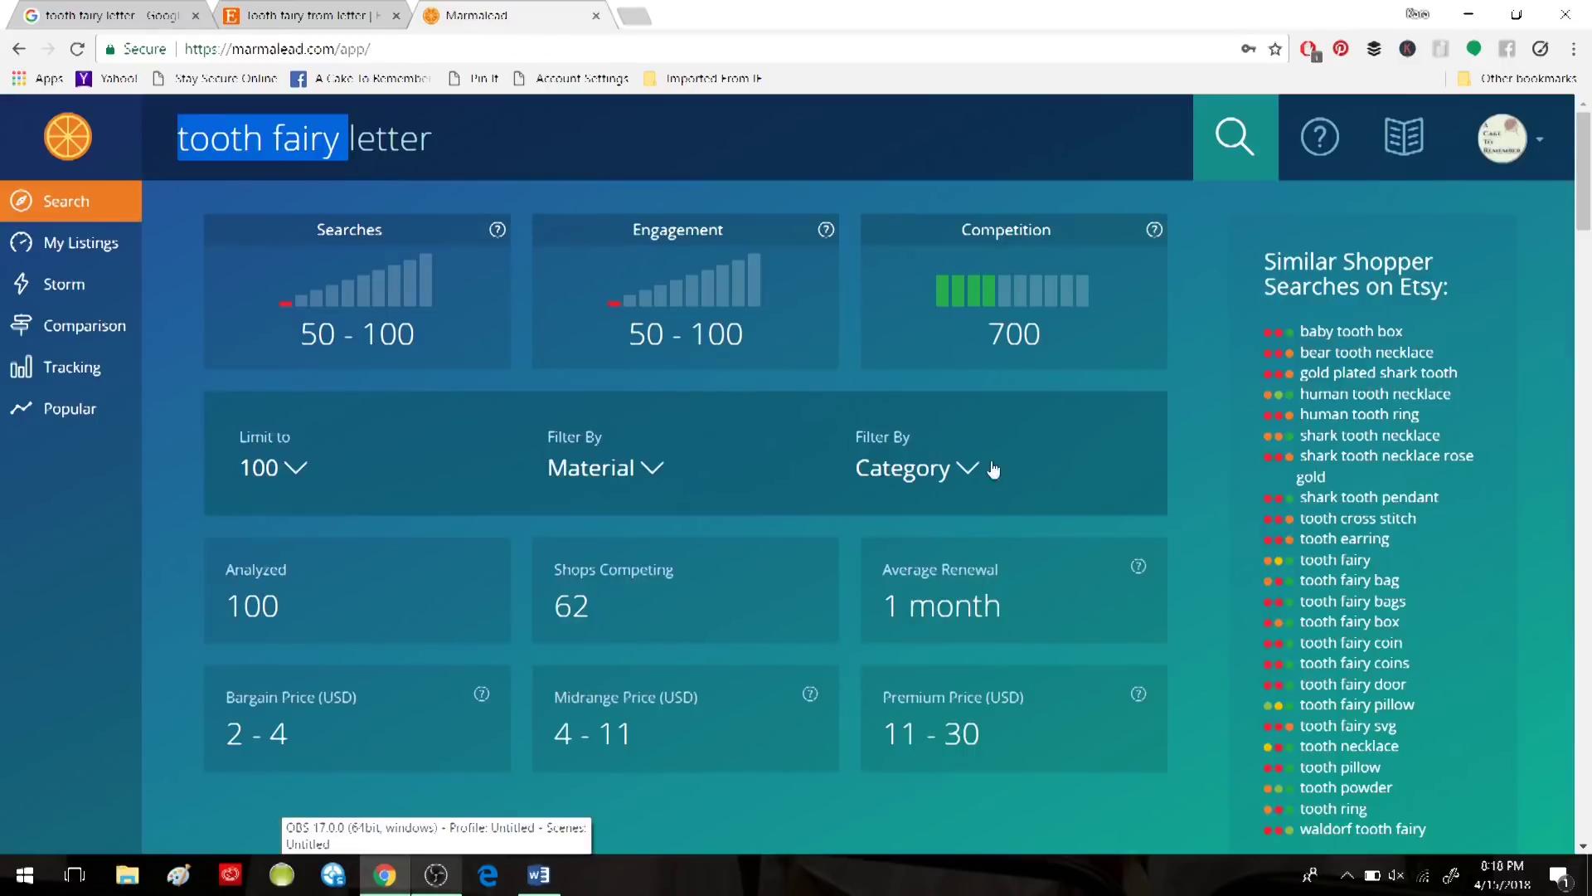
{"action": "left_click", "coordinate": [306, 15]}
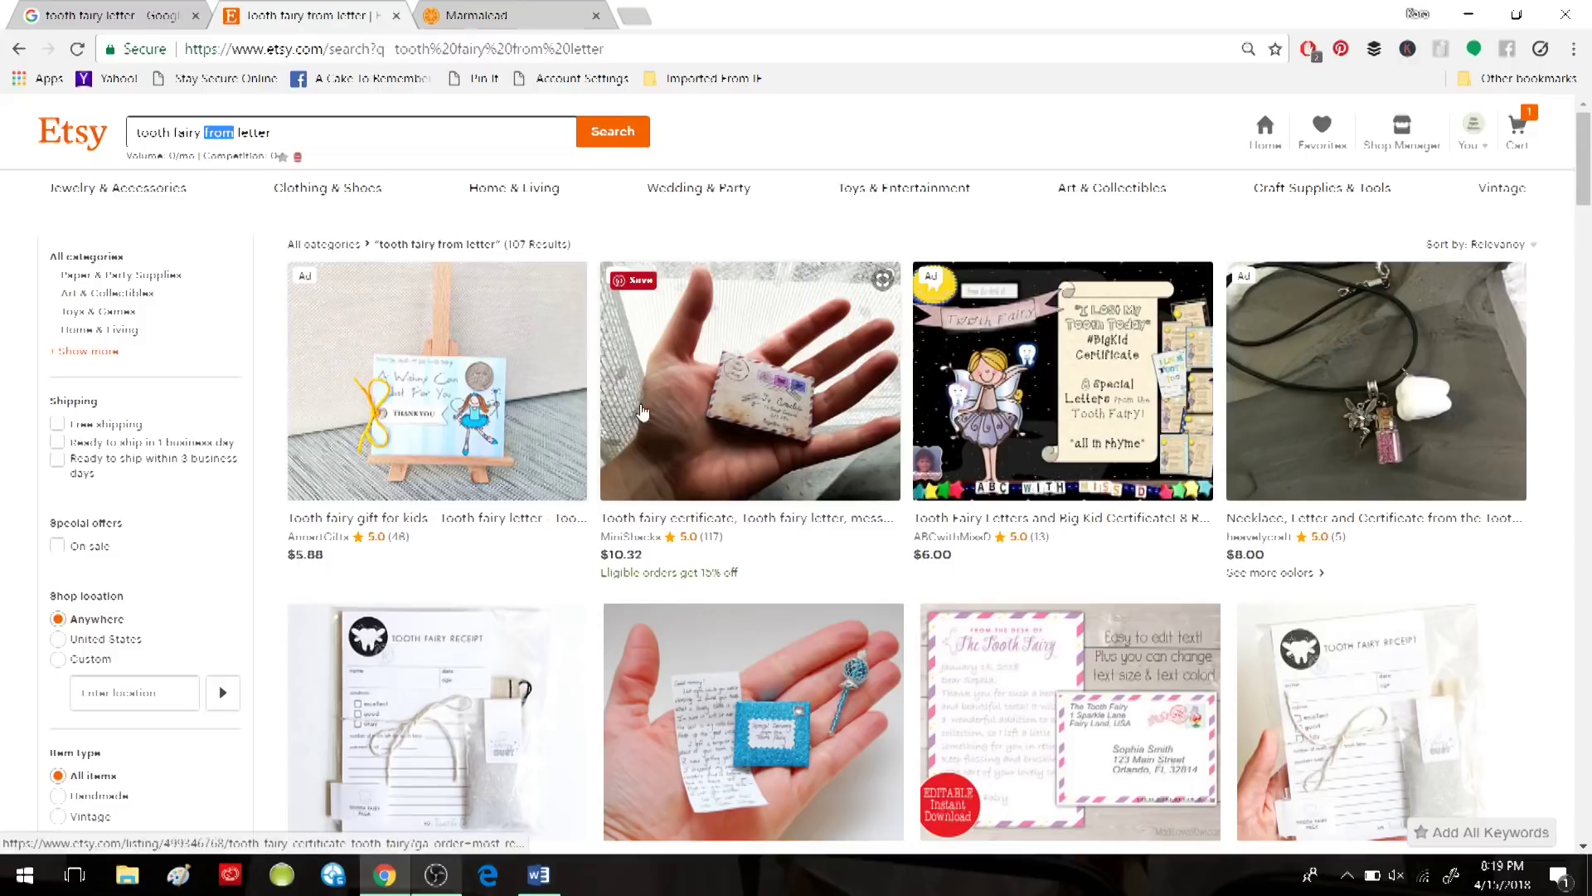